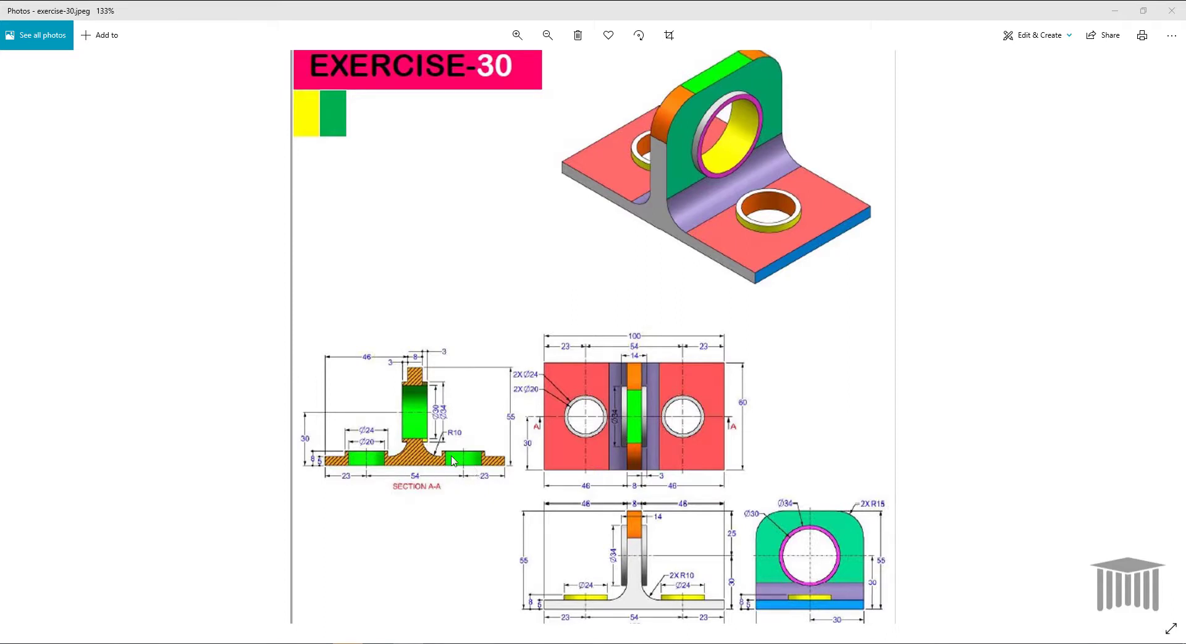
- Zoom in on Section A-A and the top view, zoom back out, and close Photos
scroll(317, 467, "up", 5)
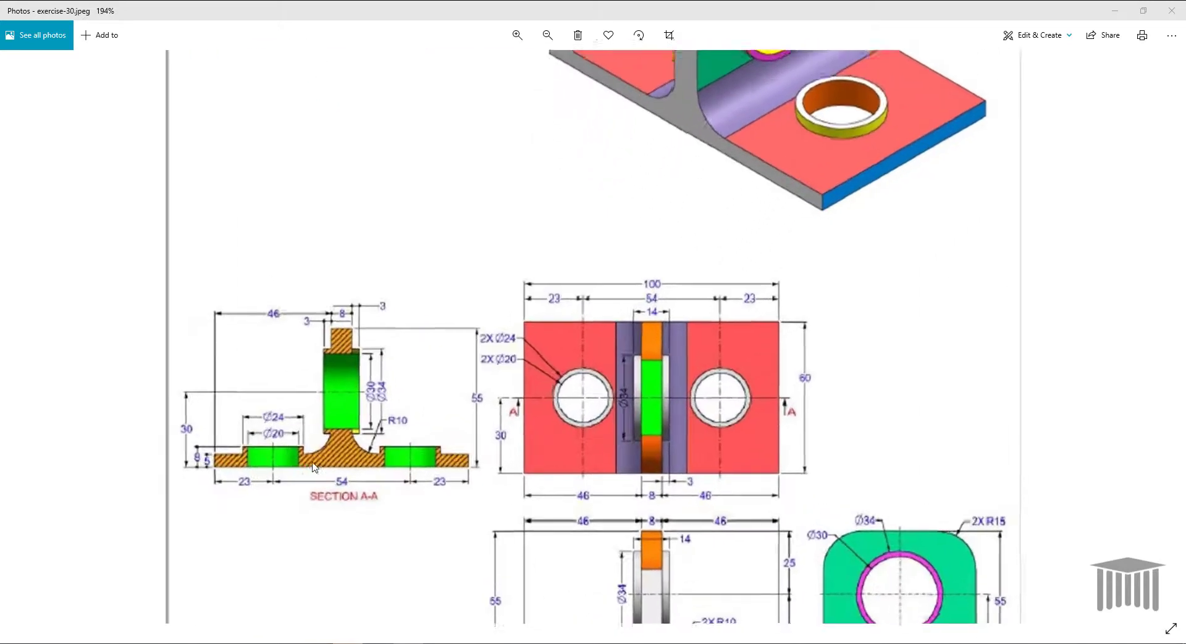
scroll(134, 459, "up", 2)
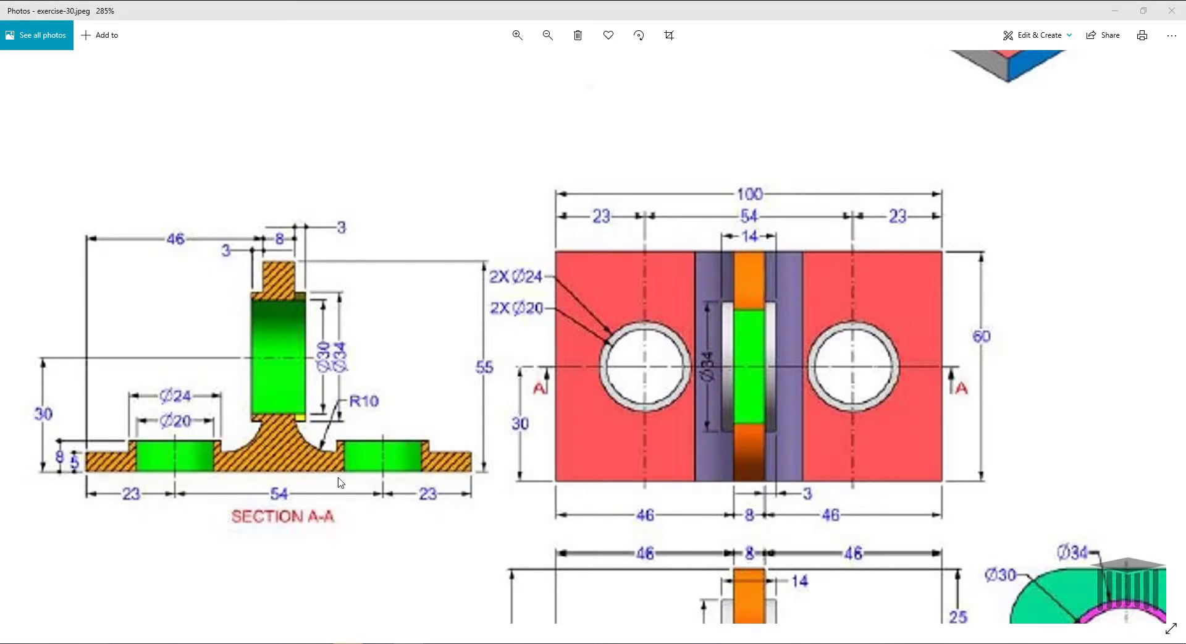
scroll(370, 428, "down", 3)
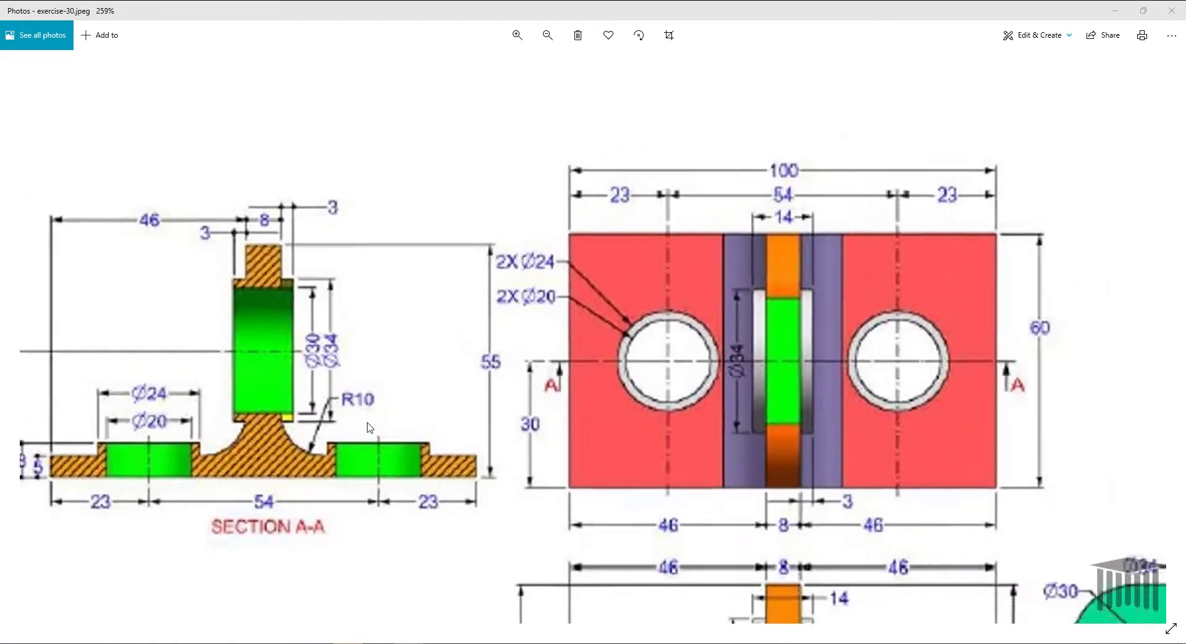
scroll(346, 466, "down", 1)
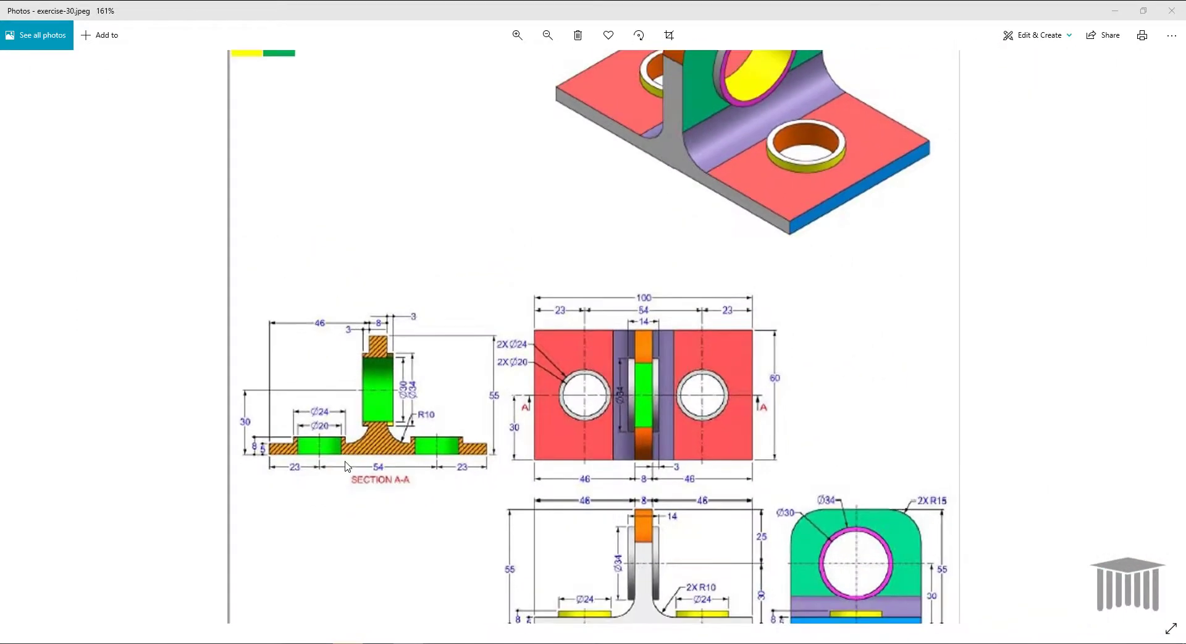
scroll(344, 447, "down", 1)
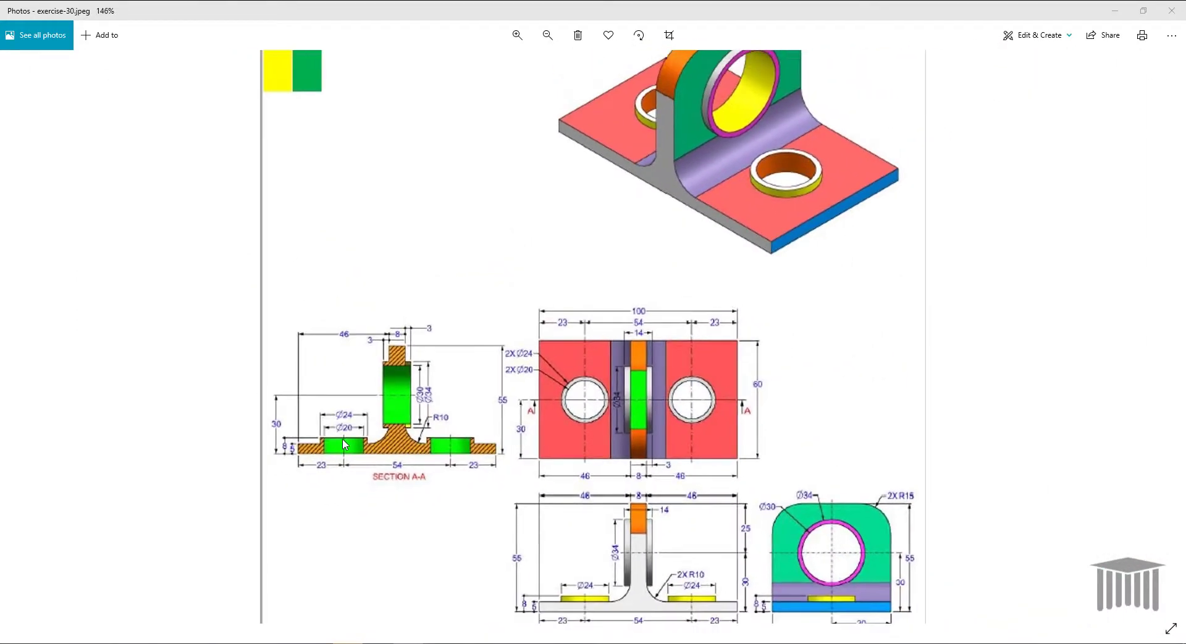
scroll(344, 444, "down", 2)
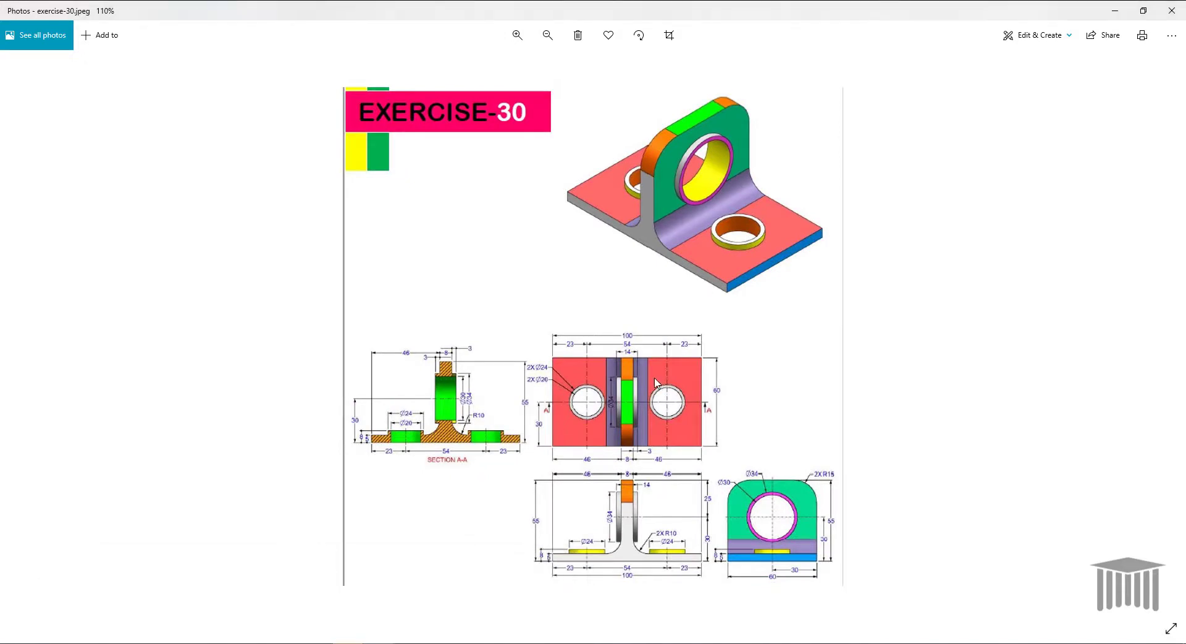
left_click(1115, 11)
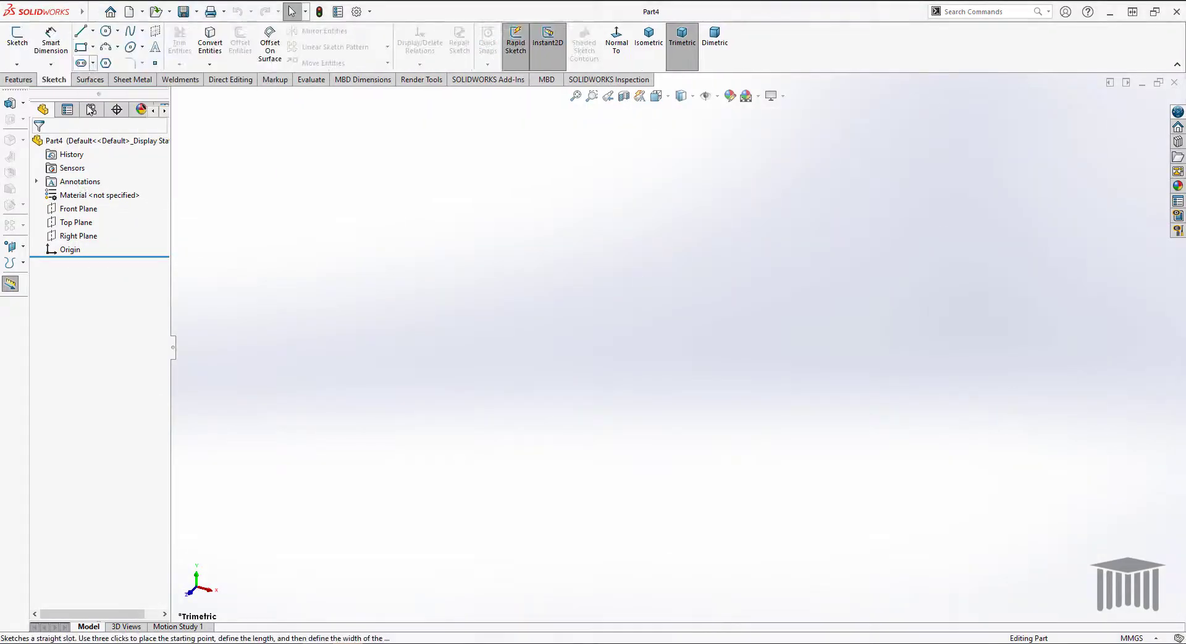
- Start a Top Plane sketch and draw a corner rectangle anchored at the origin
left_click(75, 223)
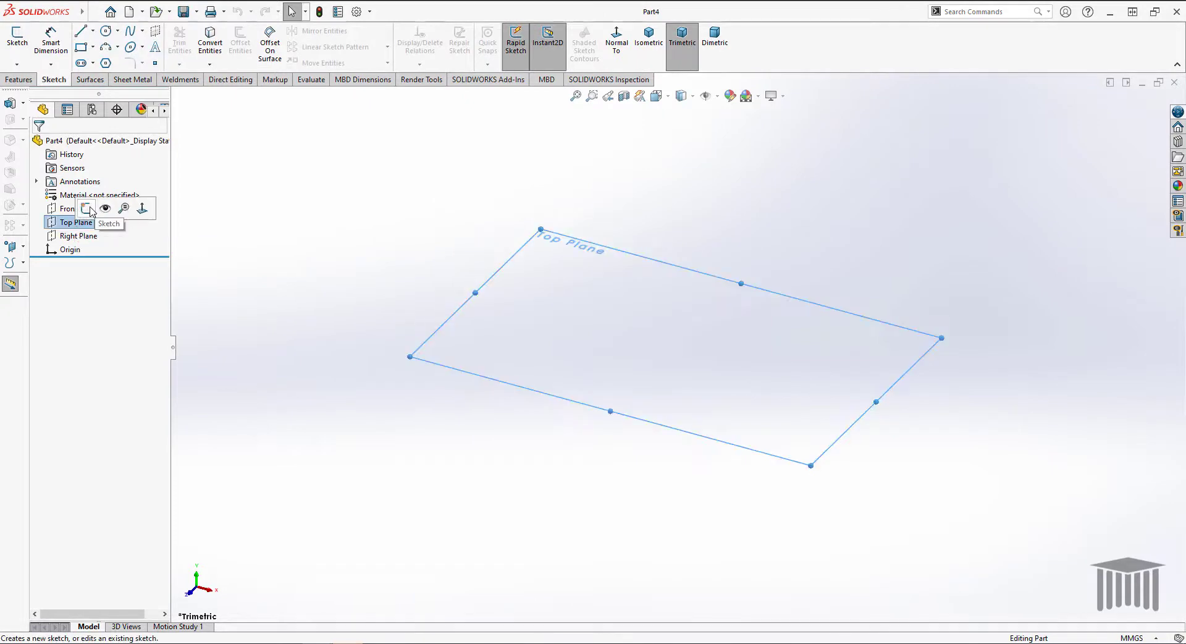
left_click(102, 204)
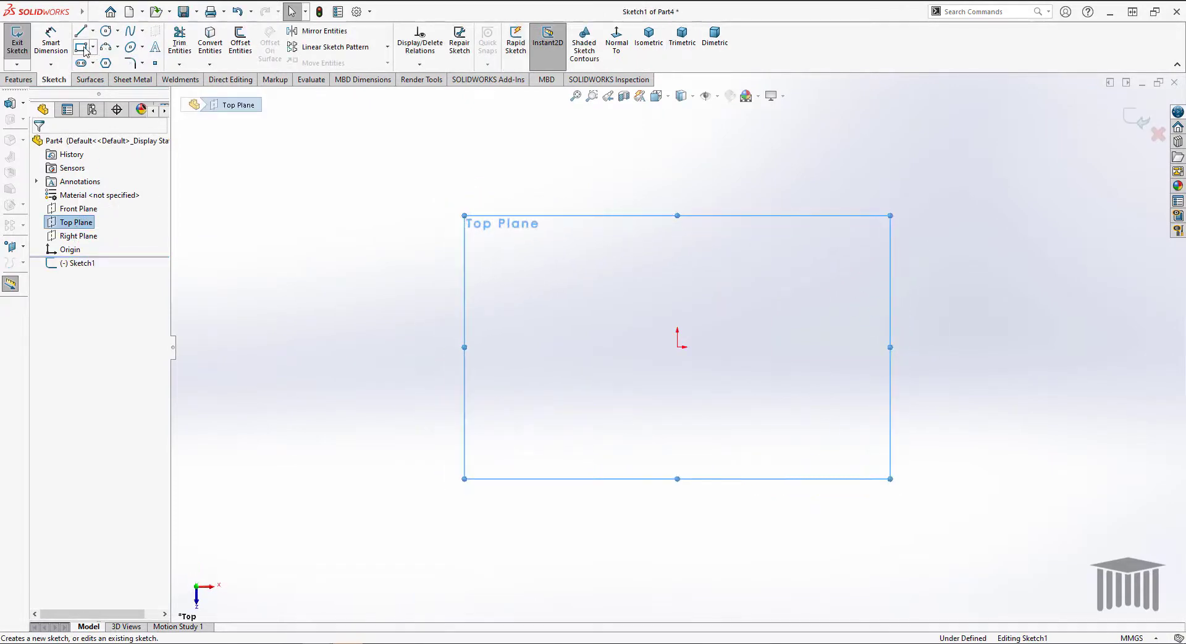
left_click(85, 49)
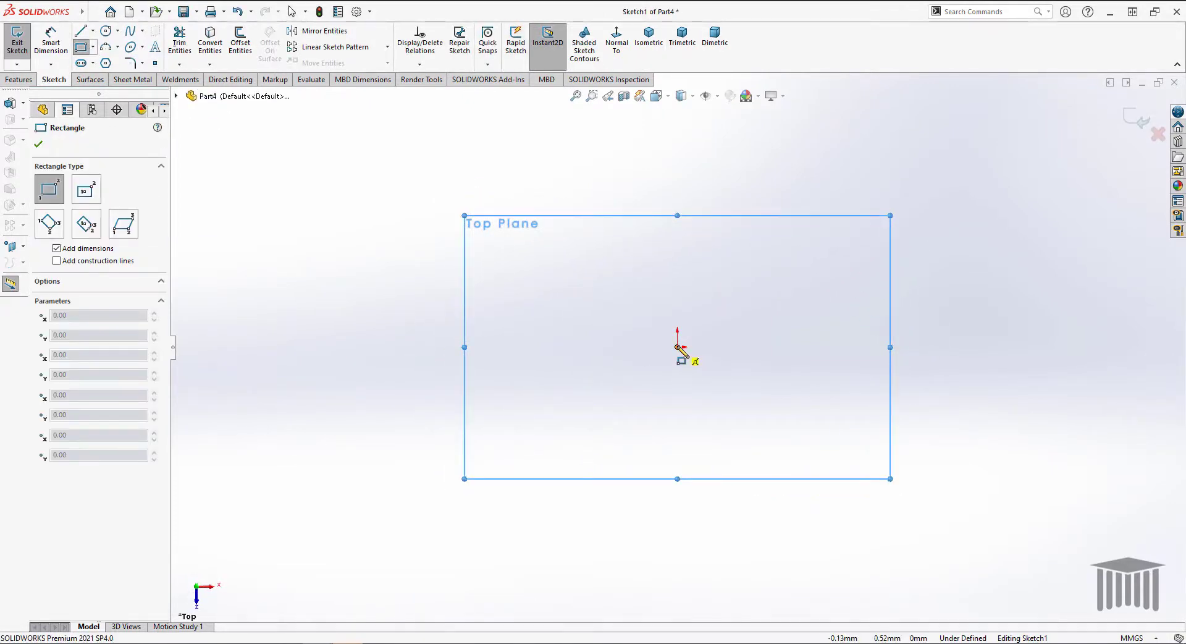
left_click(94, 47)
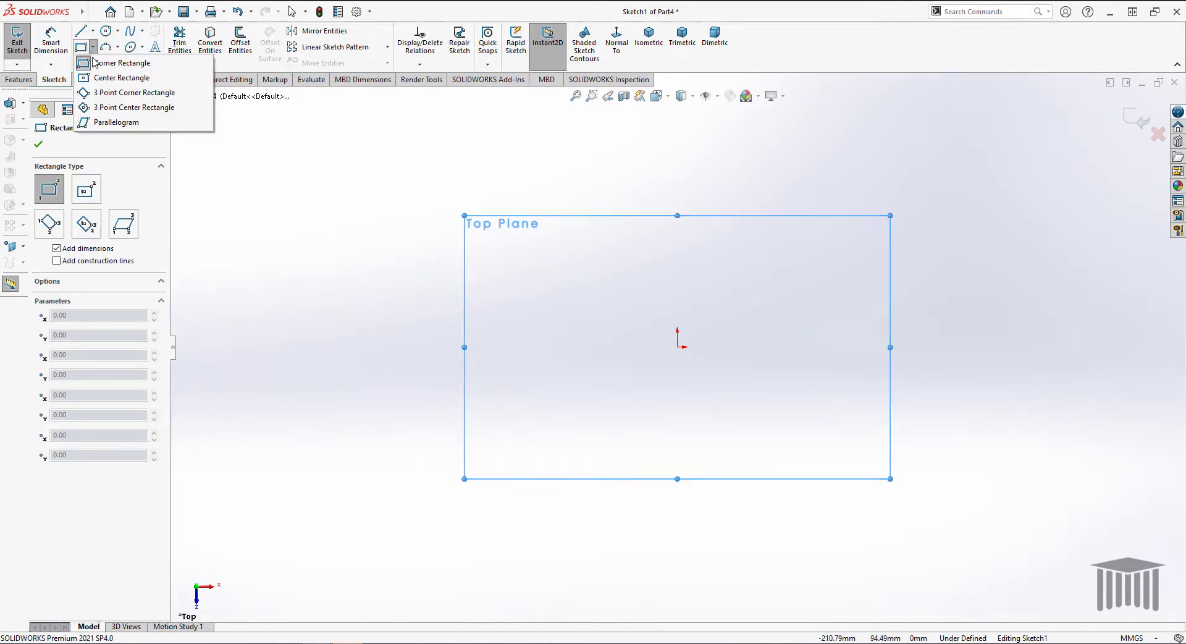
left_click(678, 347)
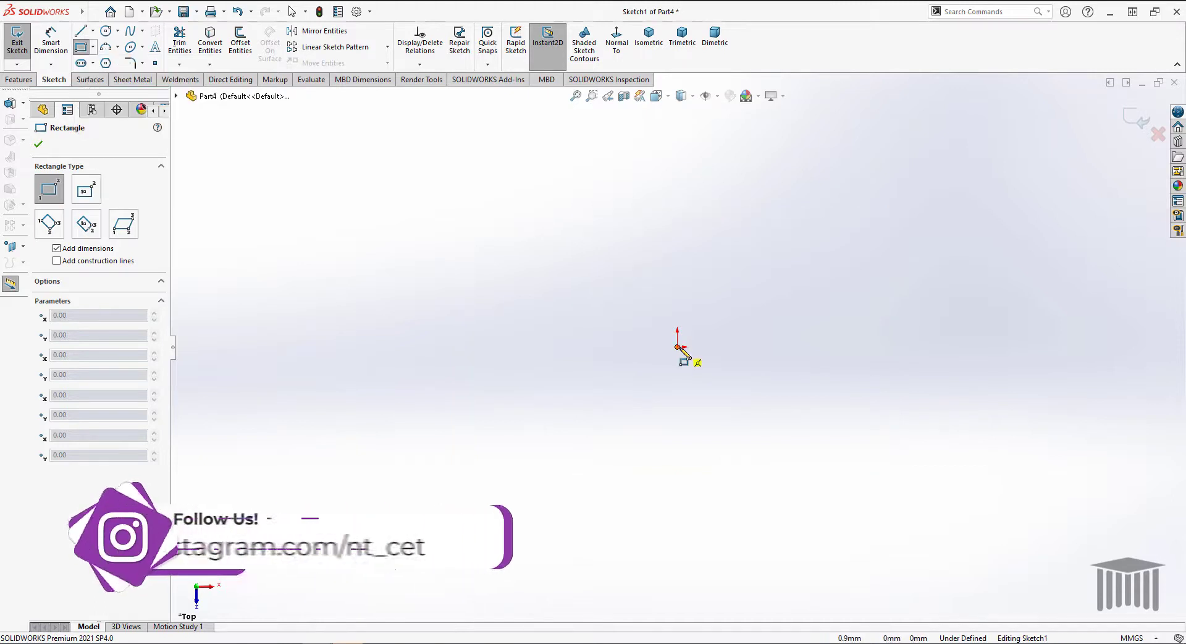
left_click(931, 209)
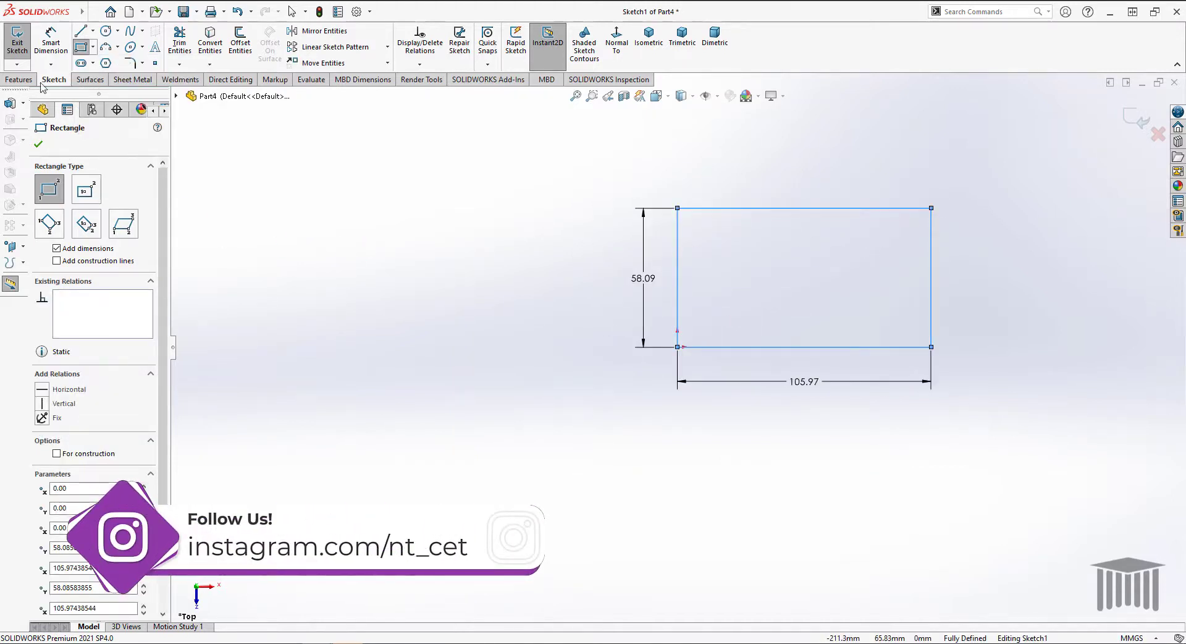
- Dimension the rectangle to 100 mm wide and 60 mm high
left_click(51, 40)
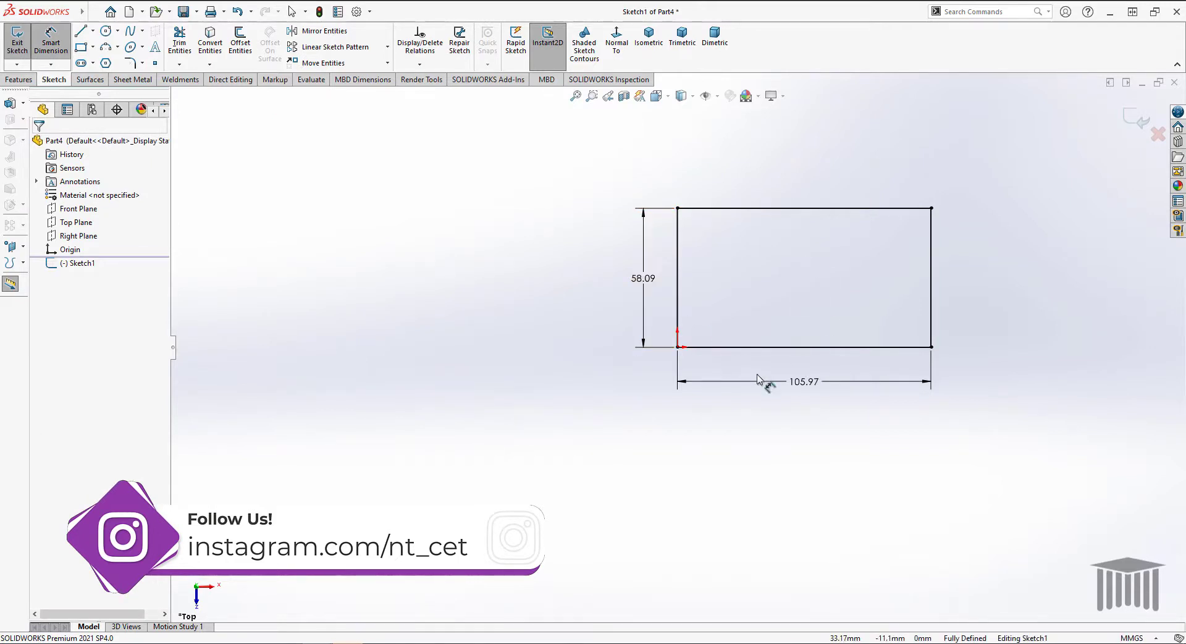
double_click(813, 386)
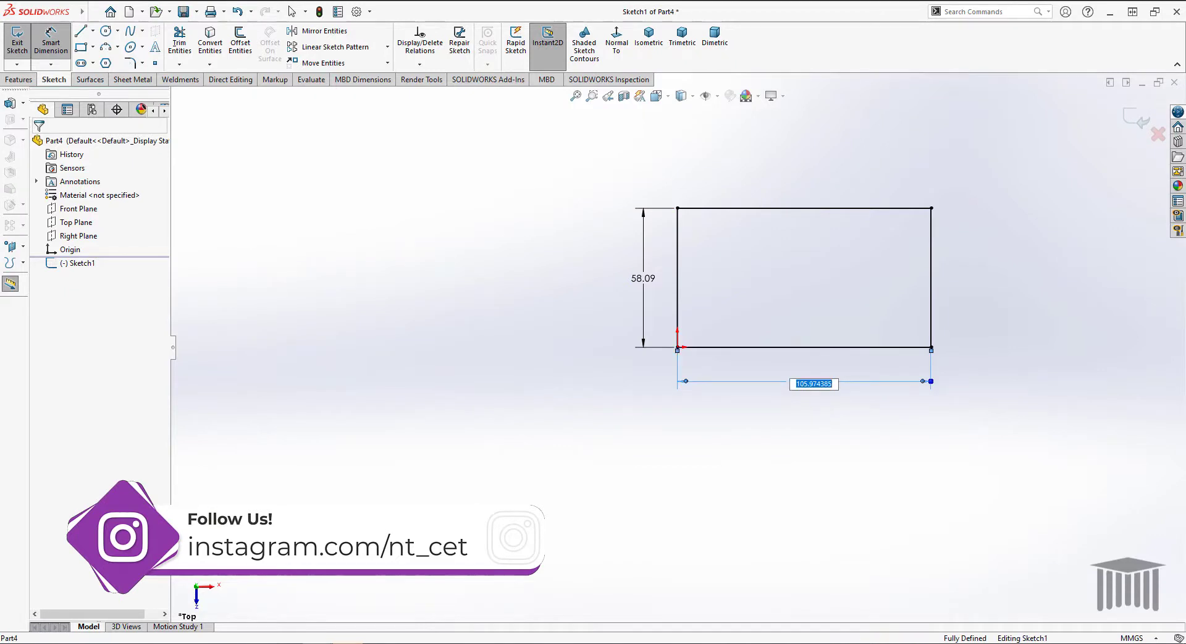
type("100")
key("Return")
left_click(642, 278)
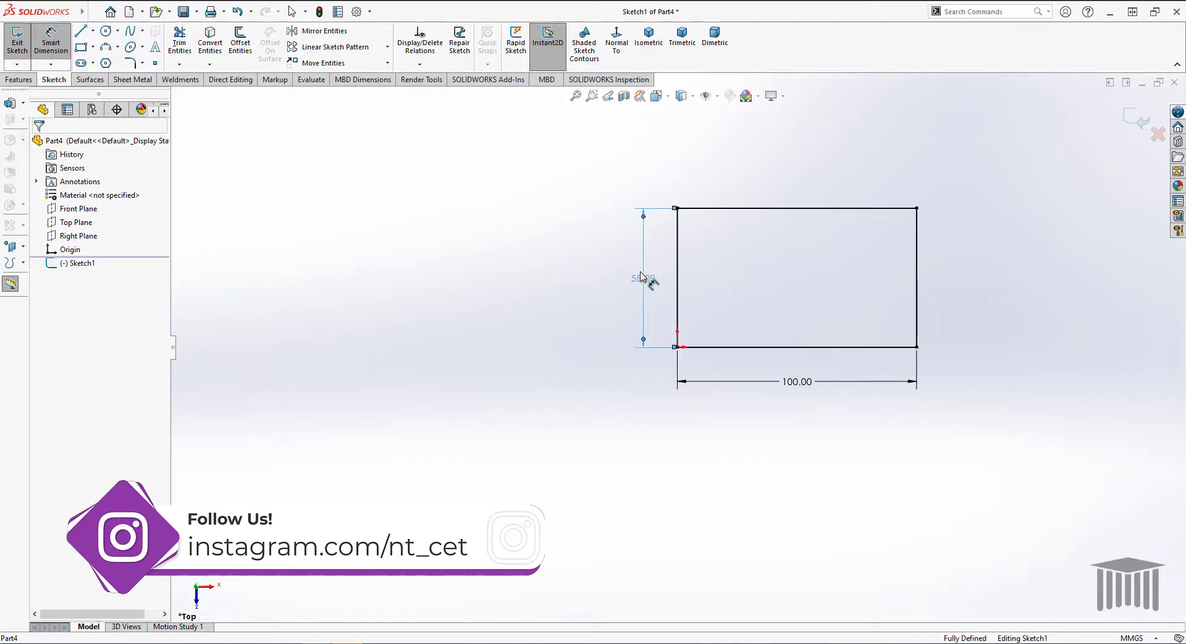
double_click(643, 278)
type("60")
key("Return")
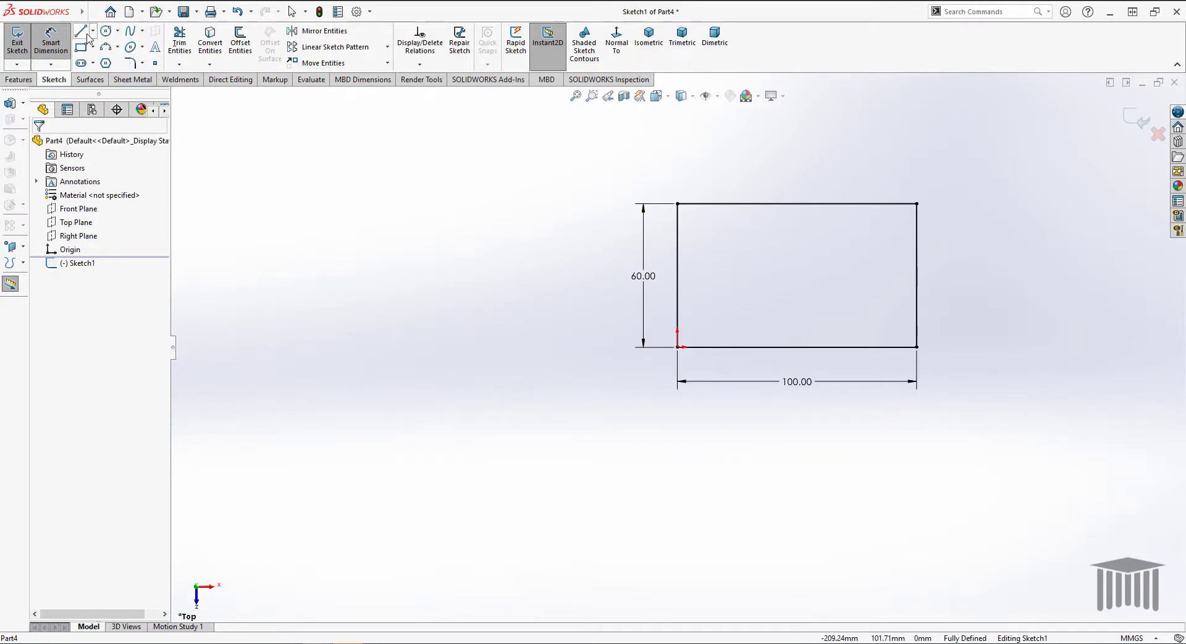
- Draw a vertical line between the top and bottom edge midpoints and make it construction geometry
left_click(80, 31)
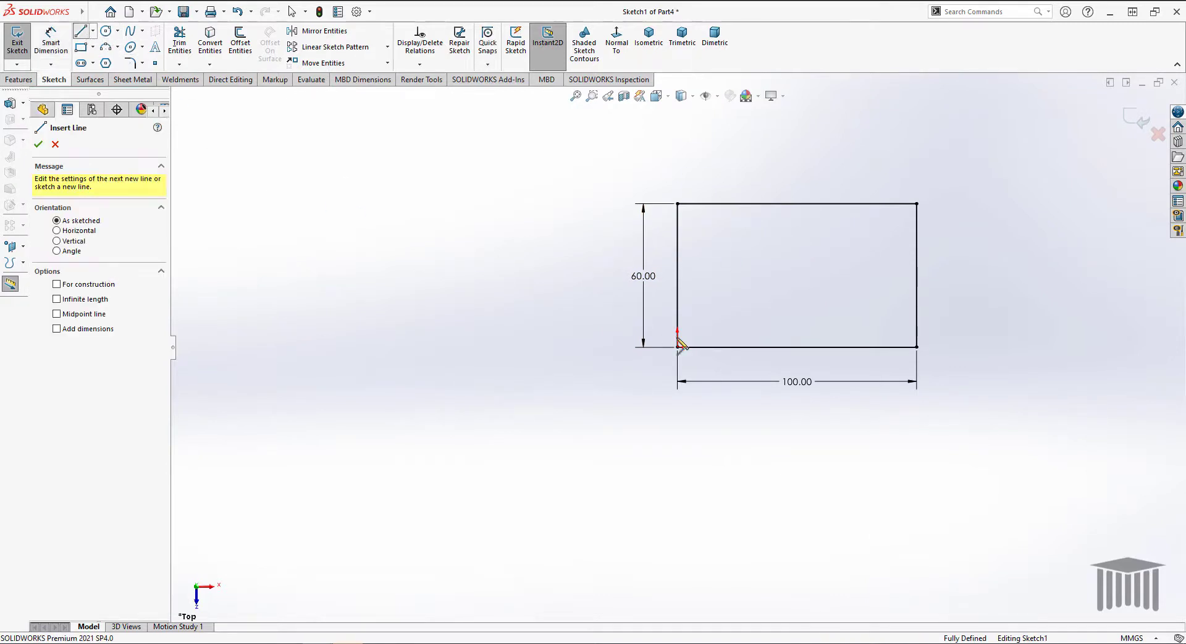
left_click(797, 203)
left_click(797, 346)
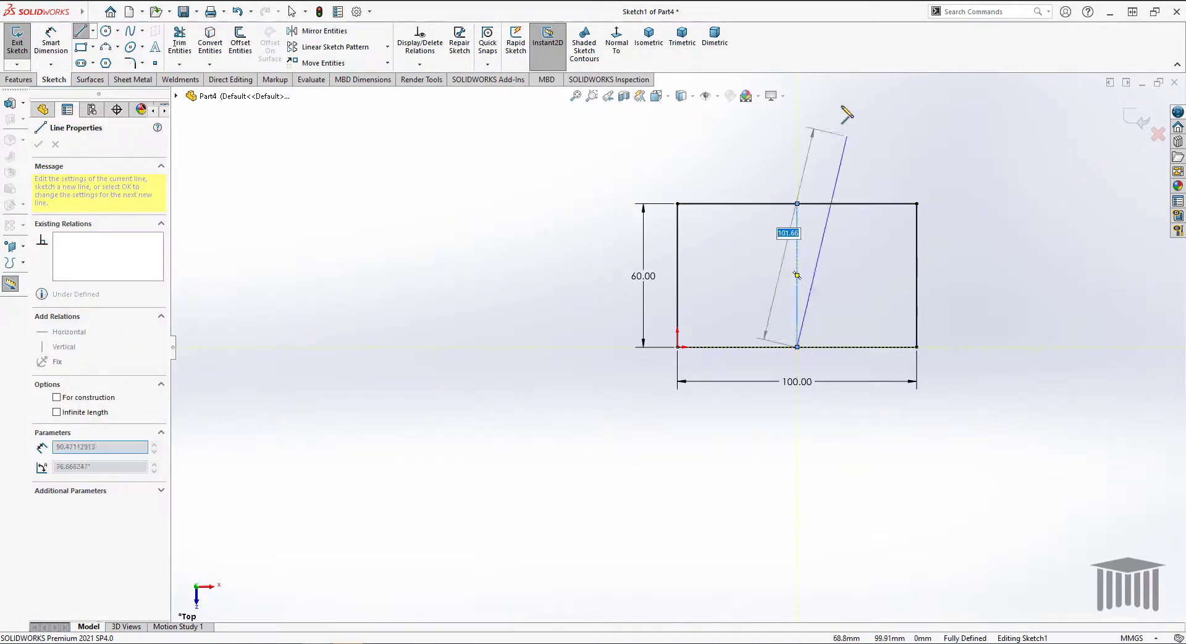
right_click(833, 132)
left_click(848, 138)
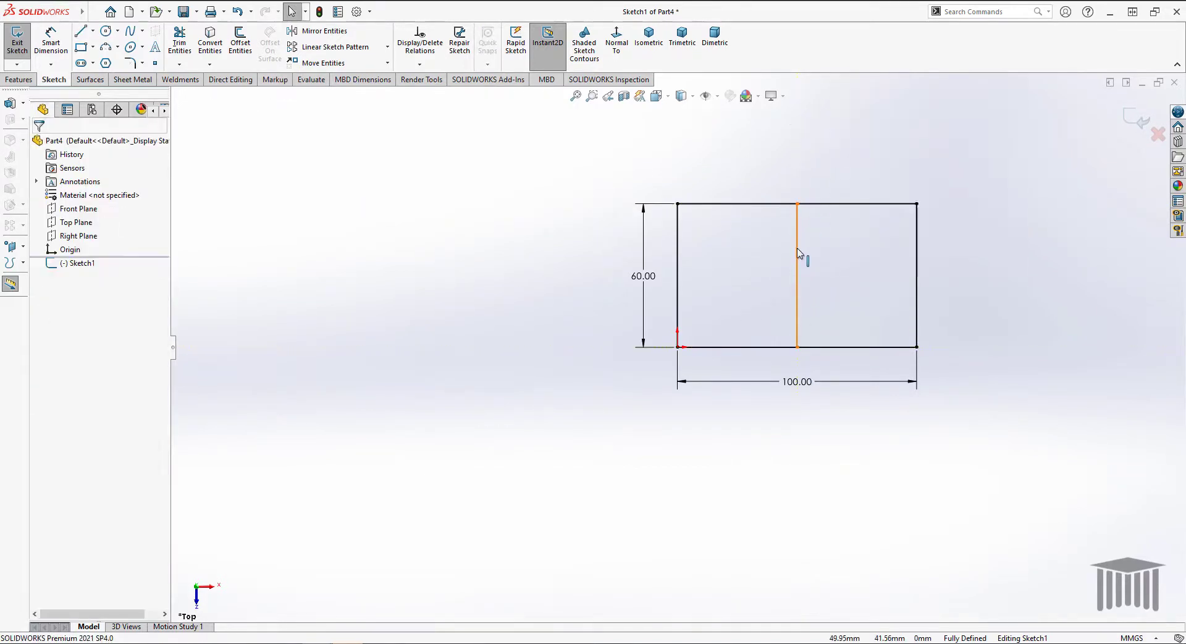
left_click(798, 250)
left_click(102, 341)
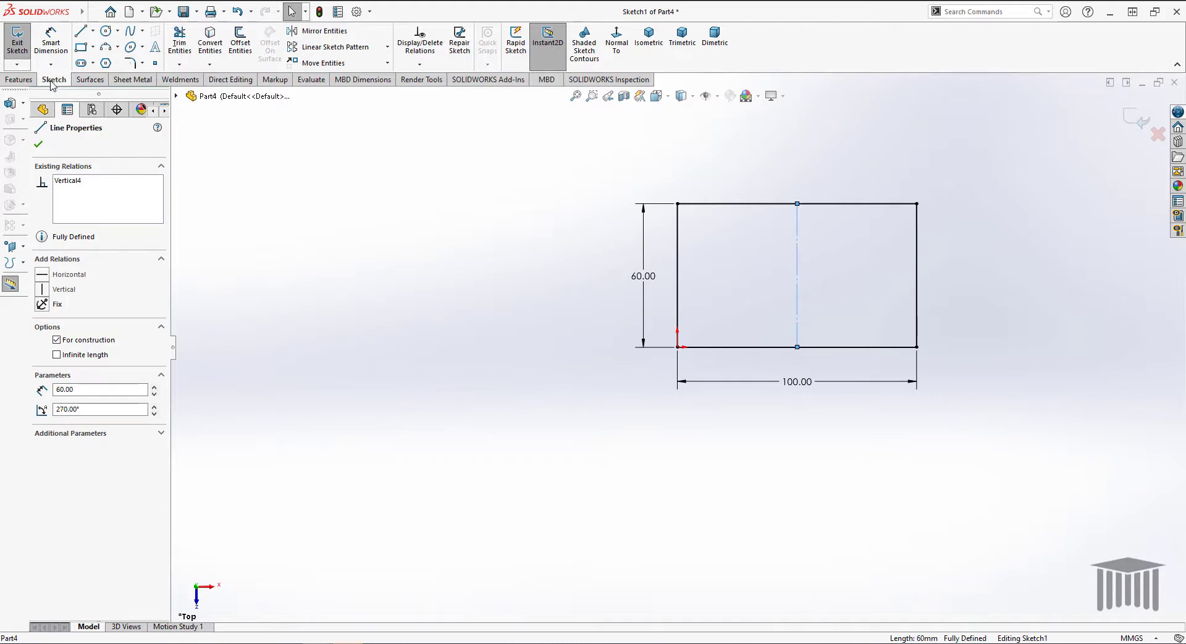
left_click(18, 79)
left_click(53, 79)
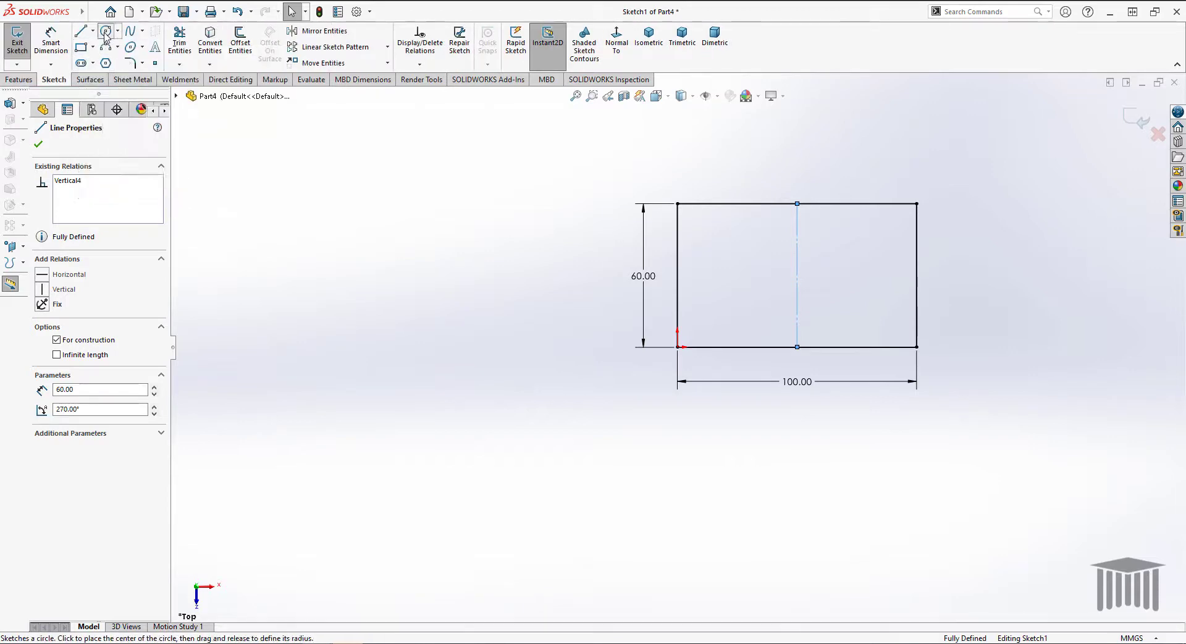
- Draw a circle centred in the left half of the plate
left_click(107, 30)
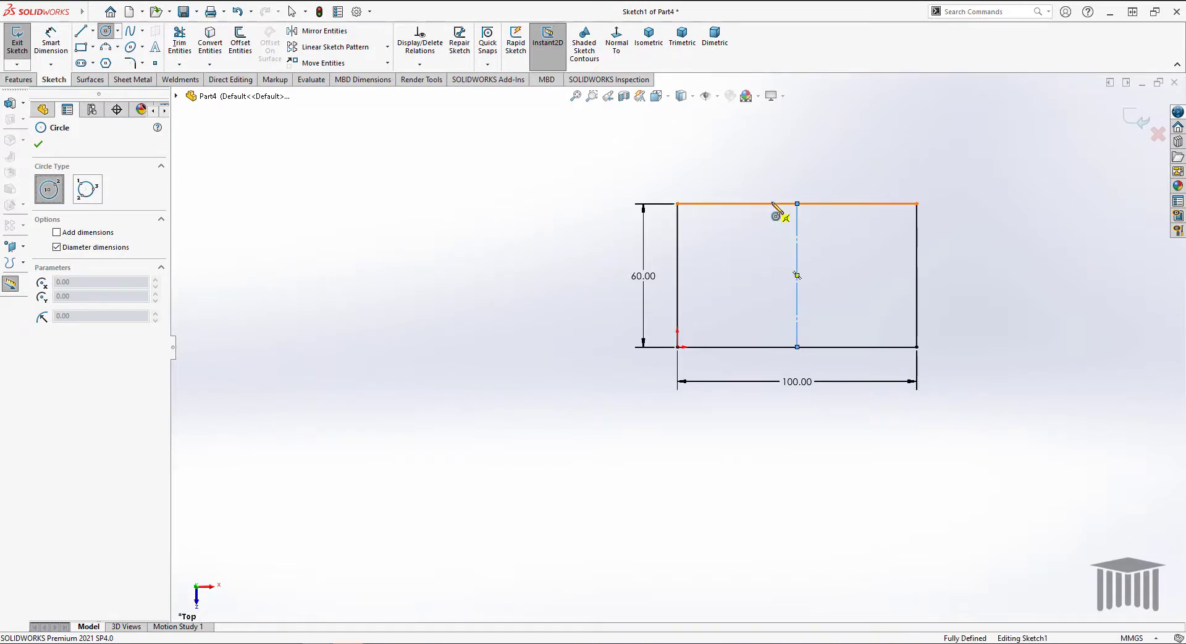
left_click(735, 275)
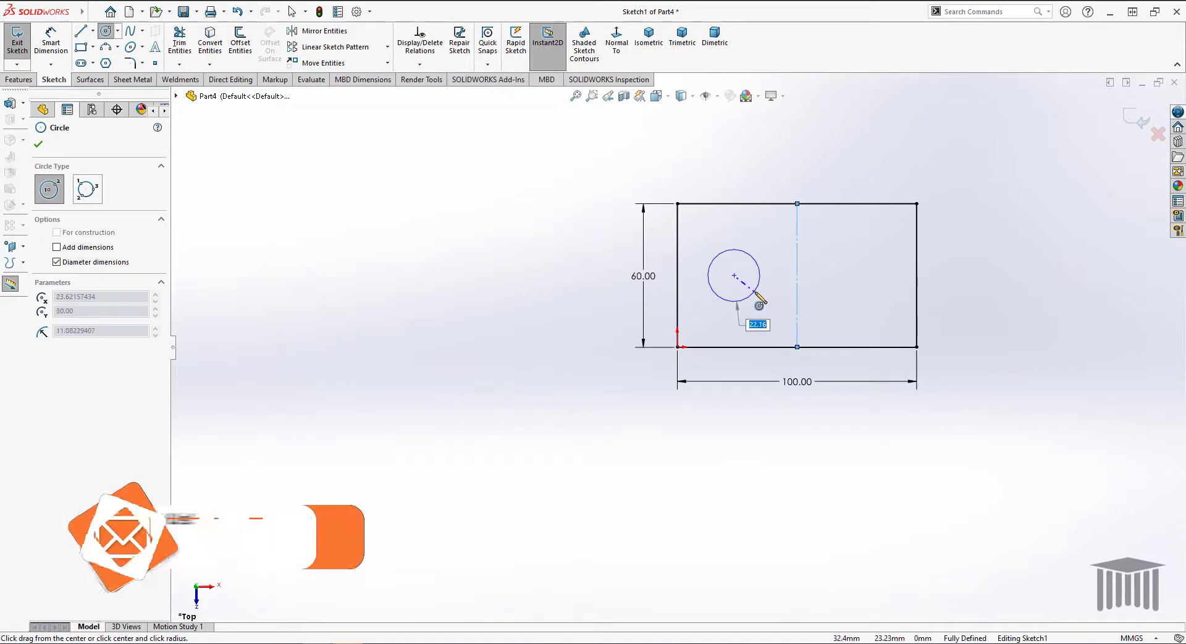
left_click(754, 294)
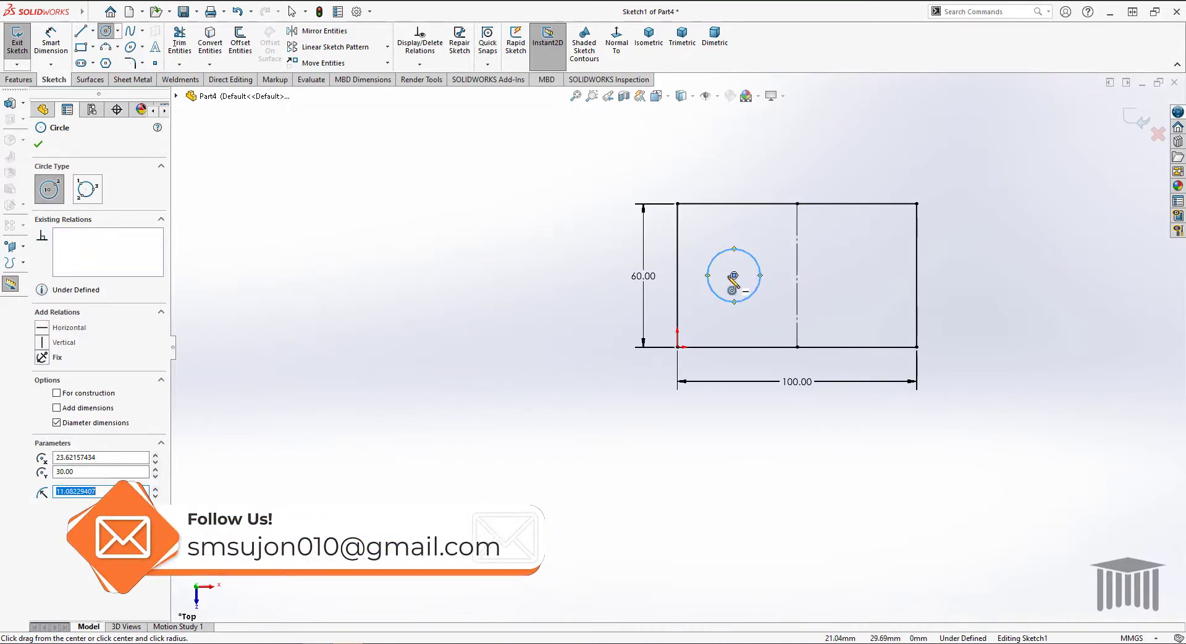
key("Escape")
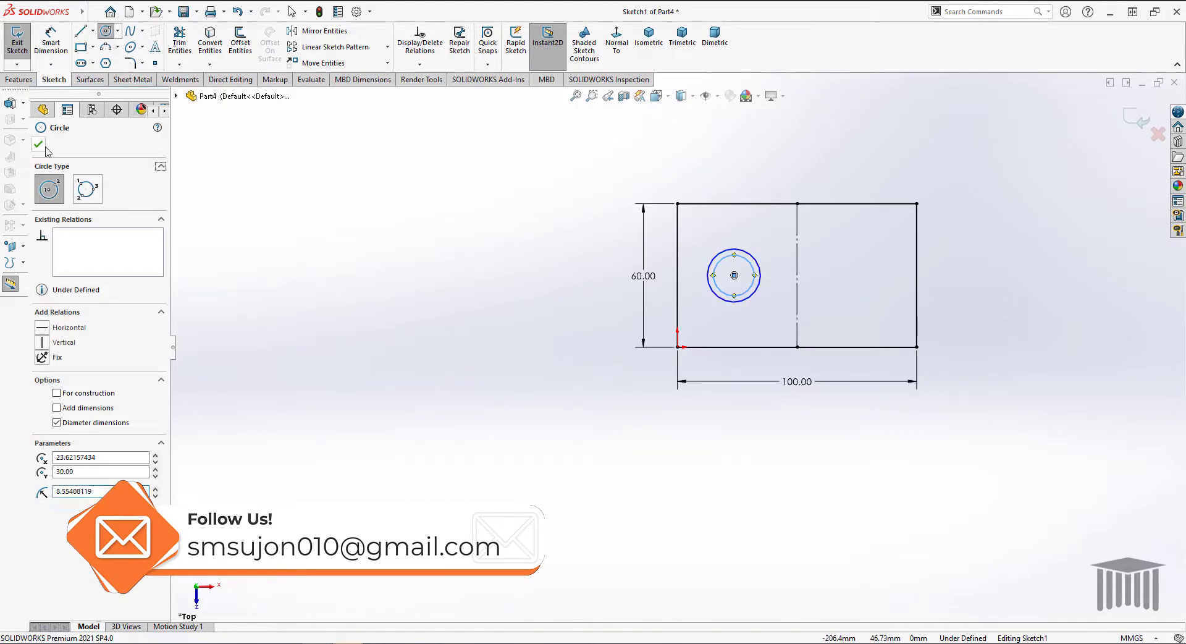
scroll(803, 195, "down", 2)
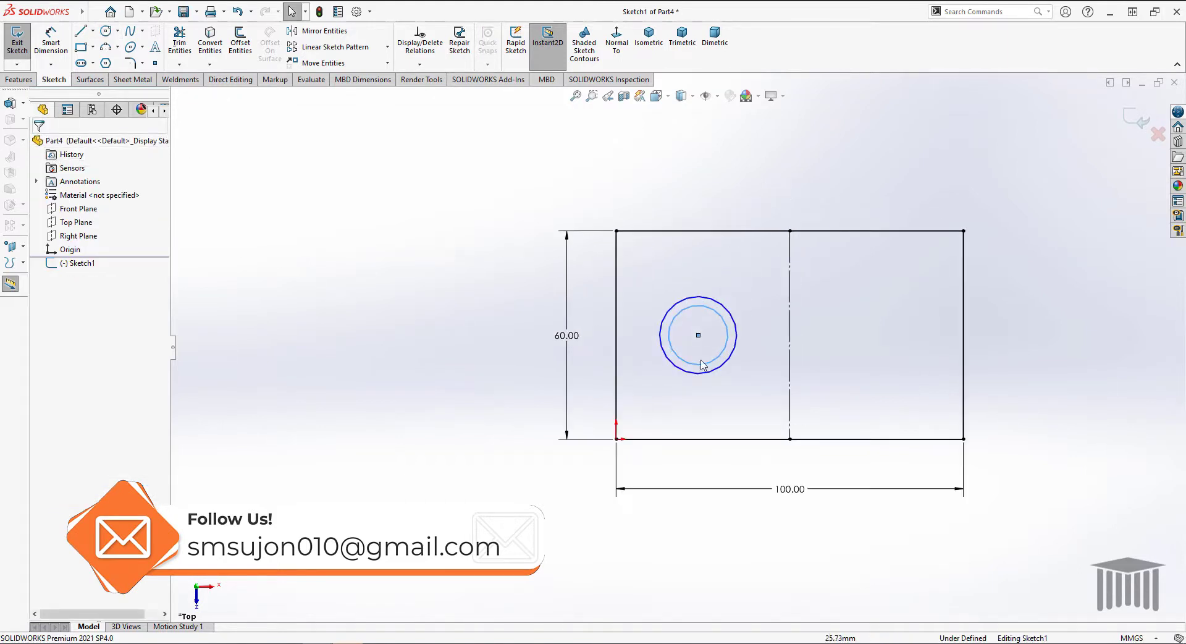
scroll(711, 370, "down", 3)
- Dimension the outer circle Ø24 mm and the inner circle Ø20 mm
left_click(51, 38)
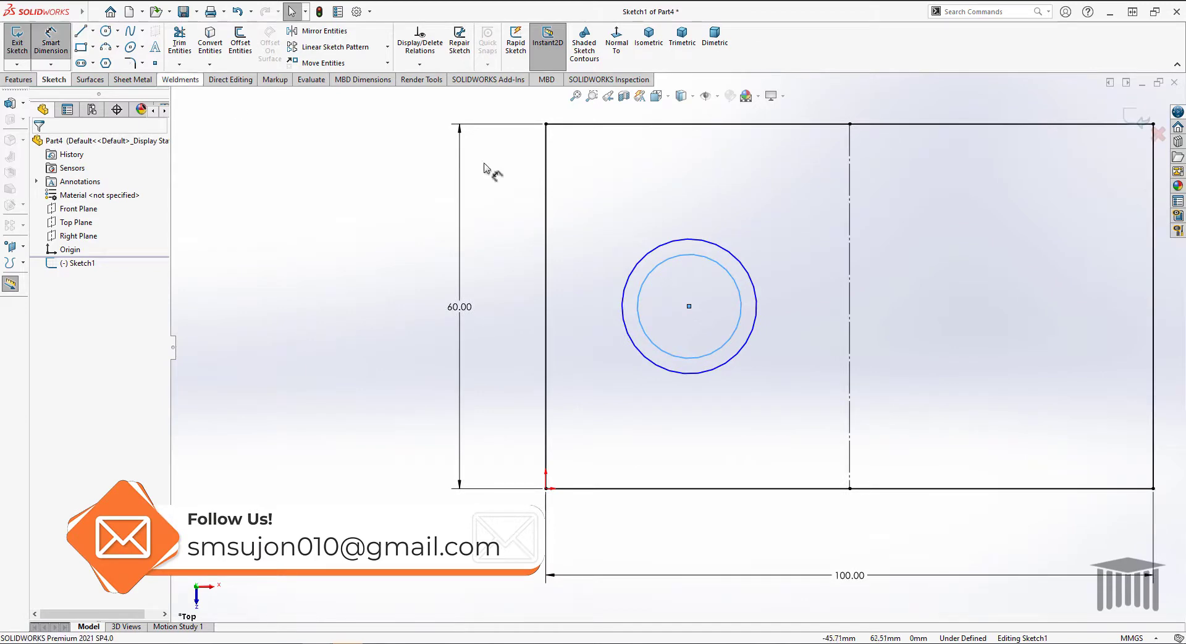
left_click(645, 257)
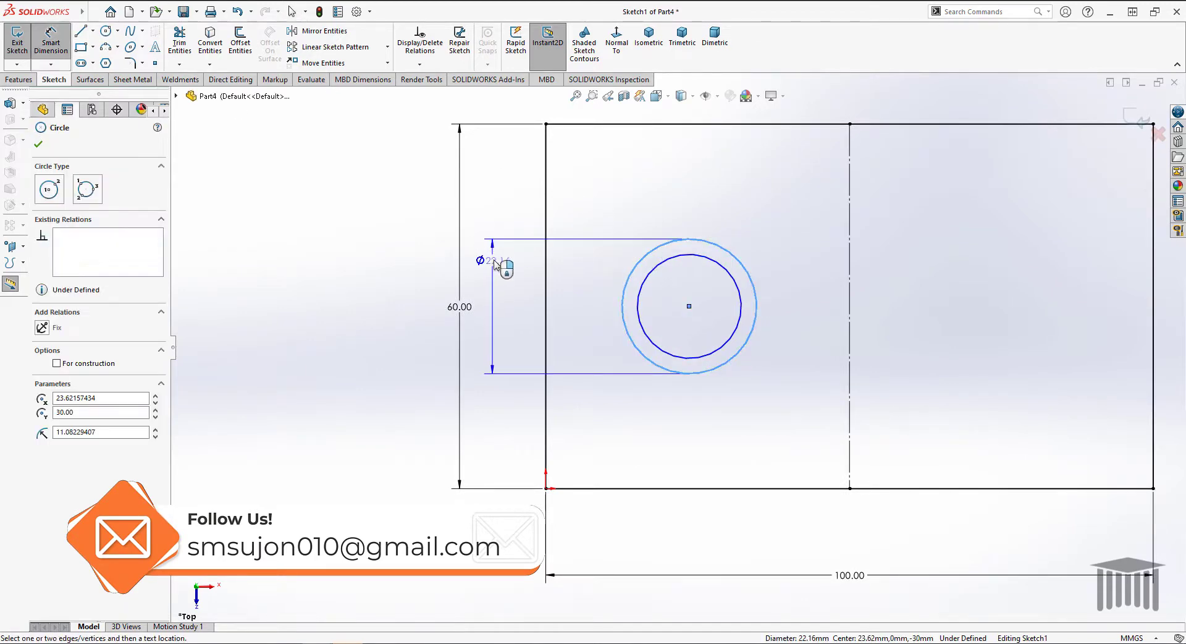
left_click(500, 193)
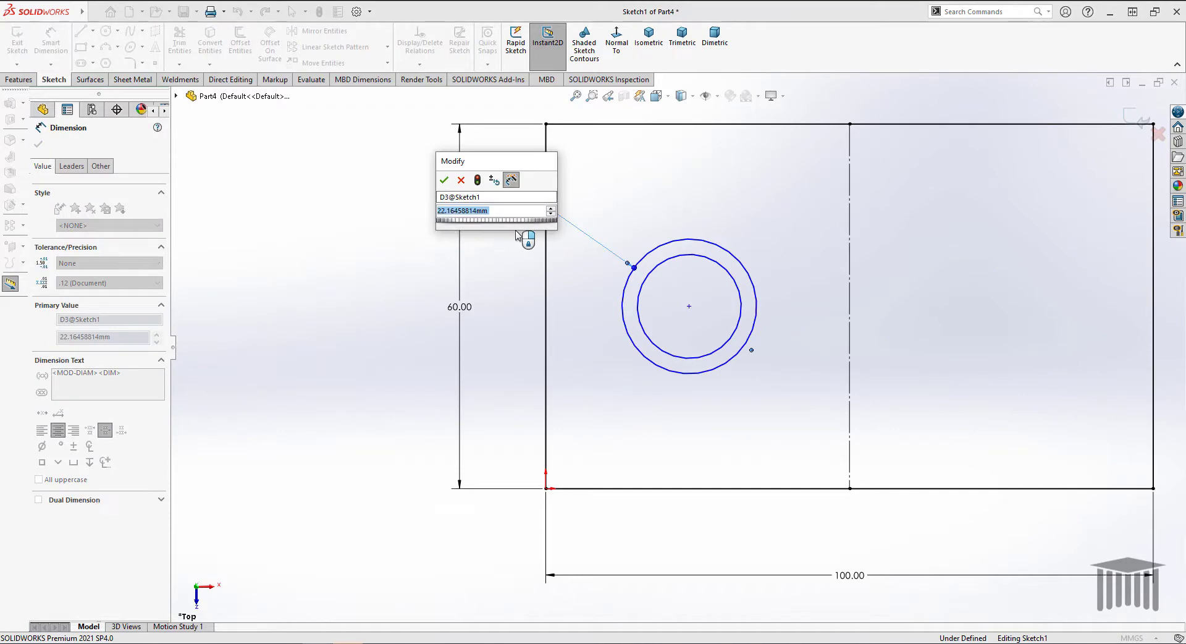
type("24")
key("Return")
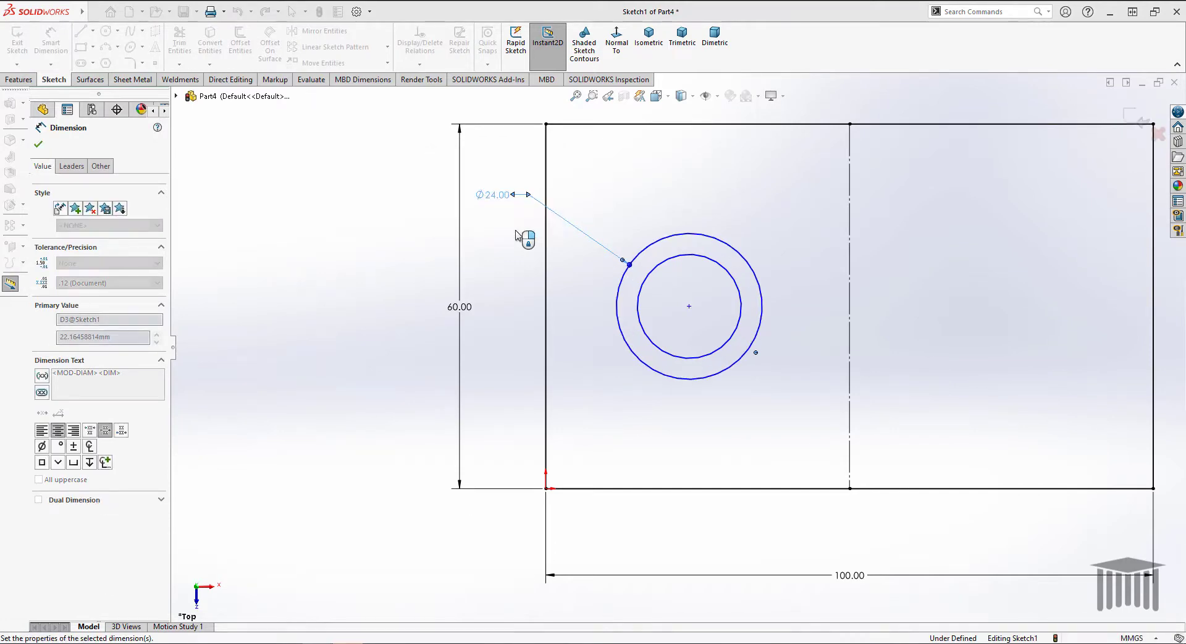
left_click(640, 287)
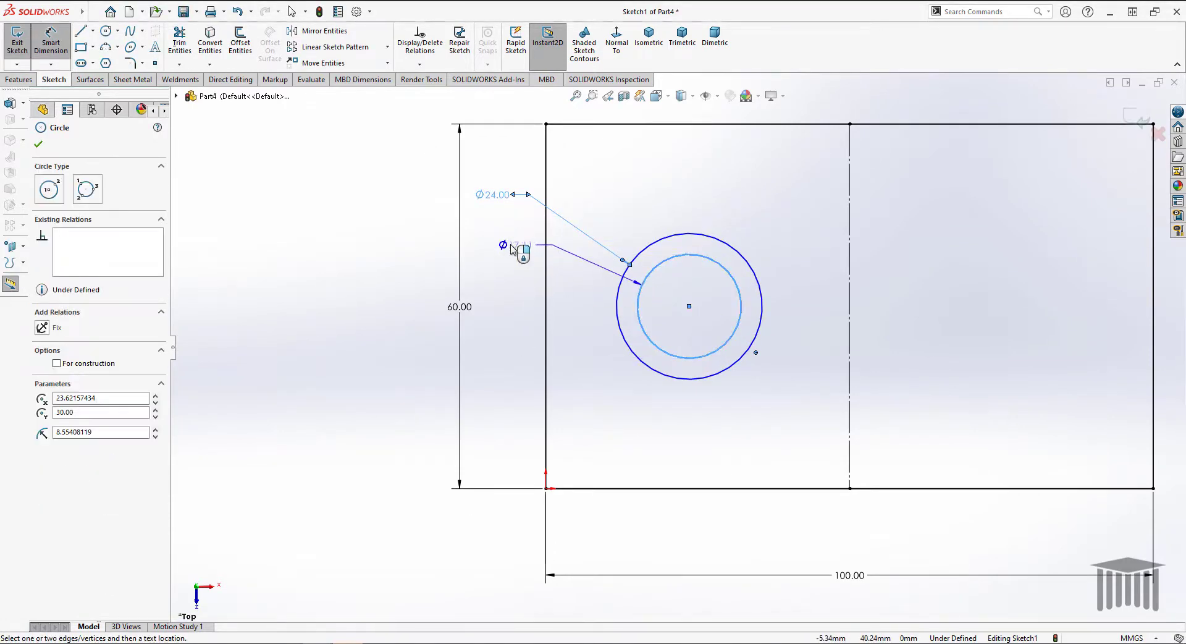
left_click(506, 249)
type("20")
key("Return")
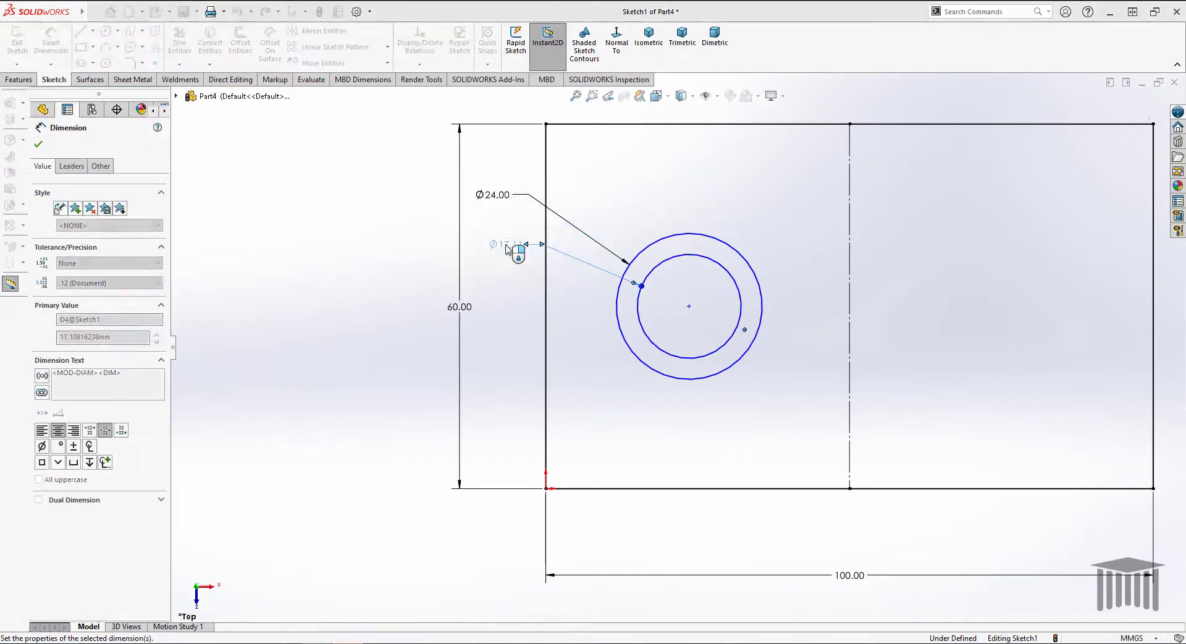
left_click(37, 144)
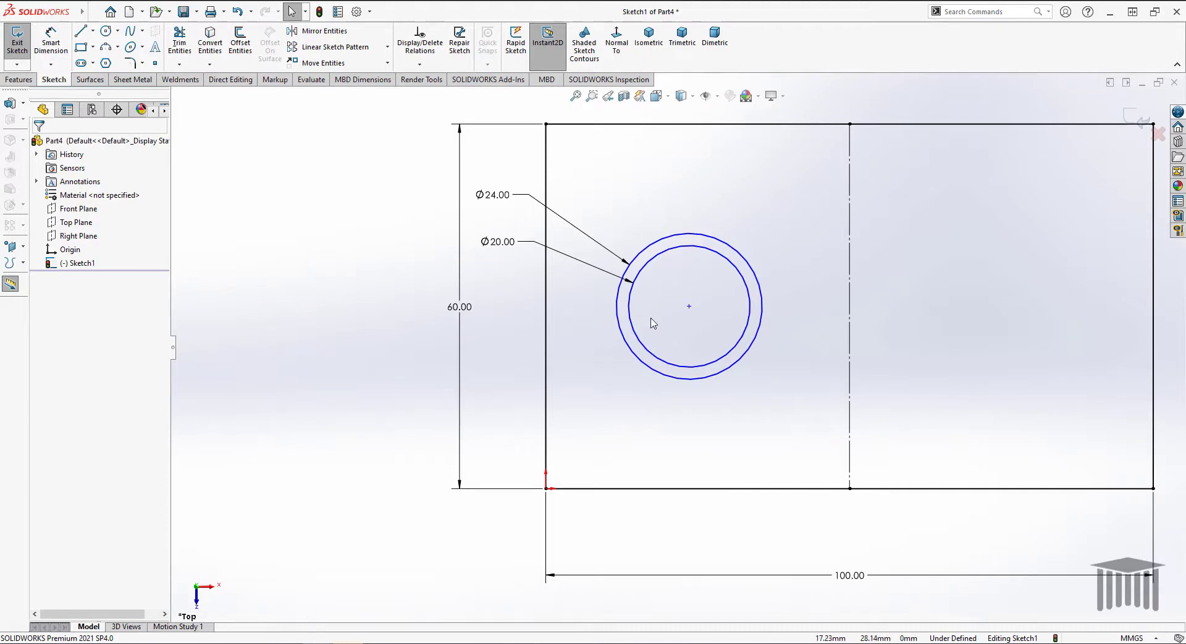
left_click(51, 40)
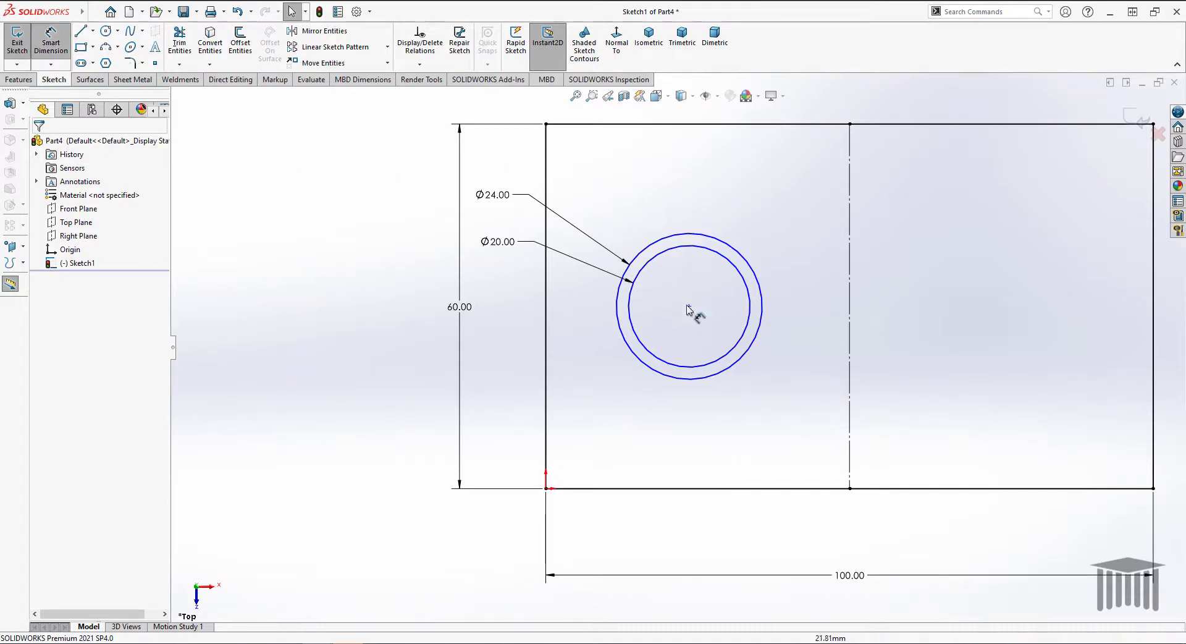
left_click(689, 307)
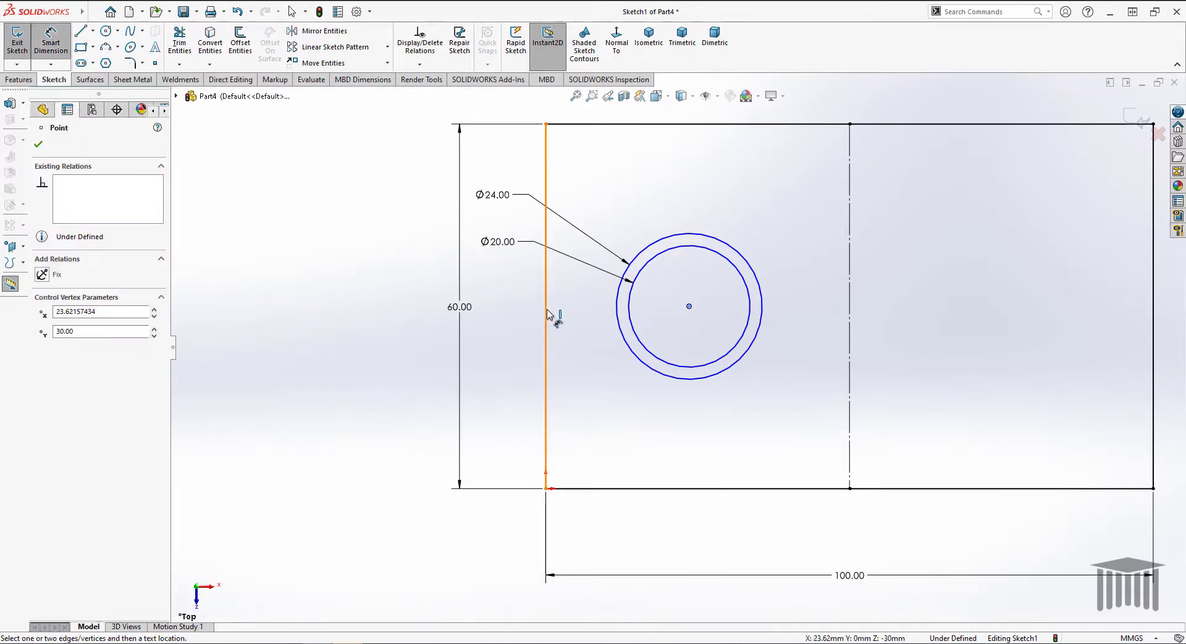
- Locate the circles' centre 23 mm from the left edge and 30 mm above the bottom edge
left_click(546, 307)
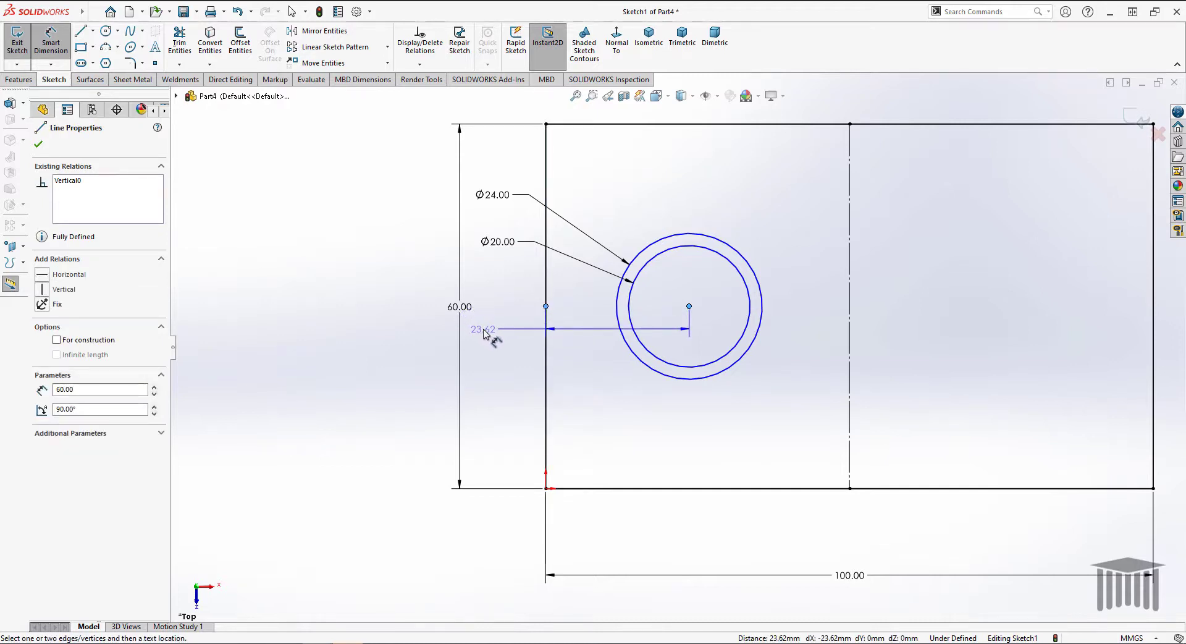
left_click(485, 332)
type("2")
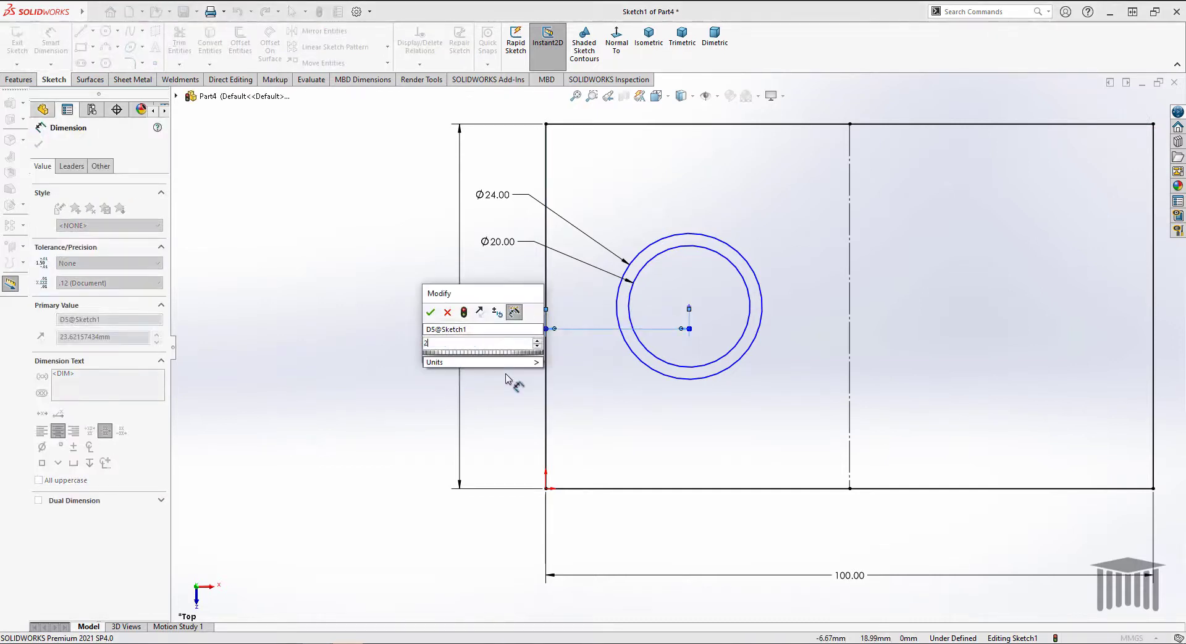
type("3")
key("Return")
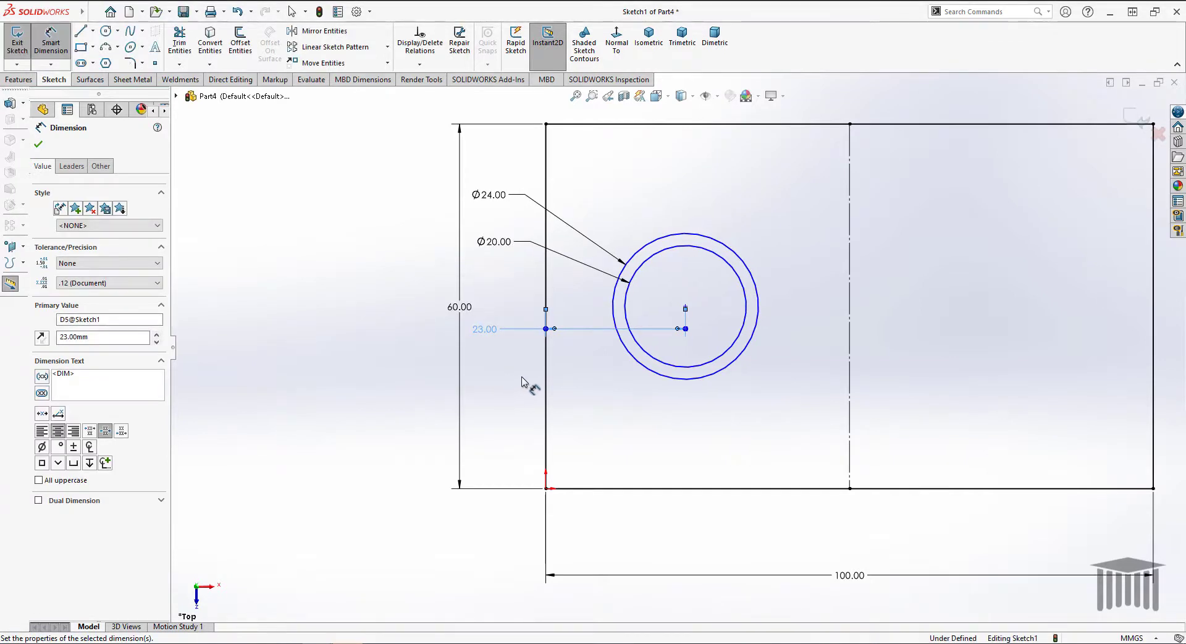
left_click(690, 490)
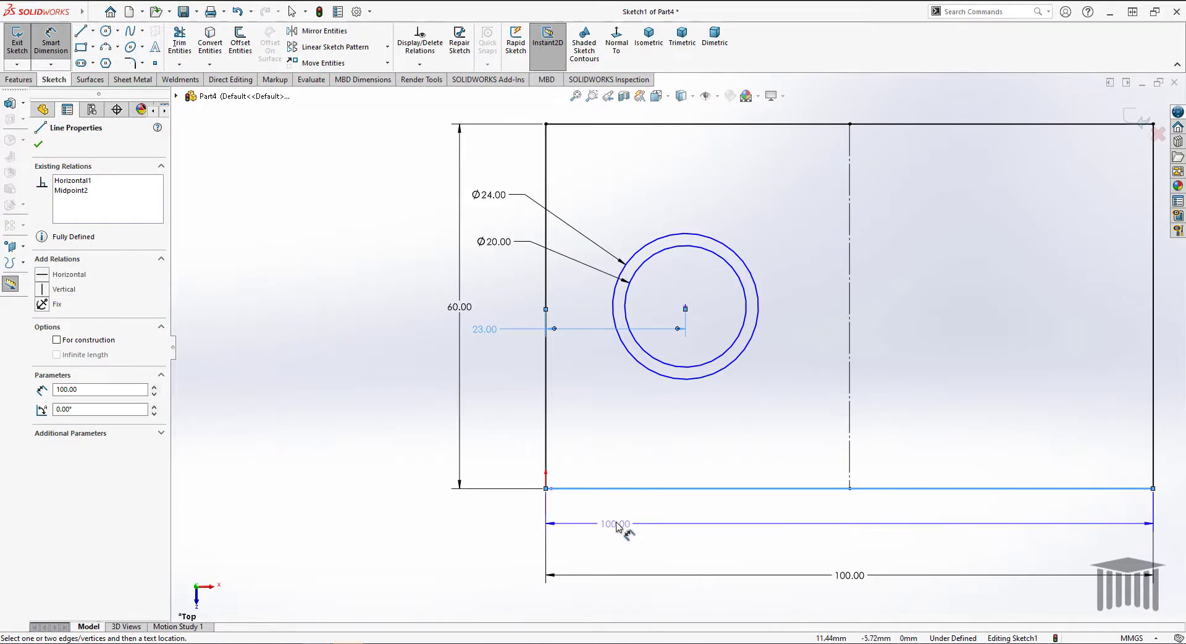
key("Escape")
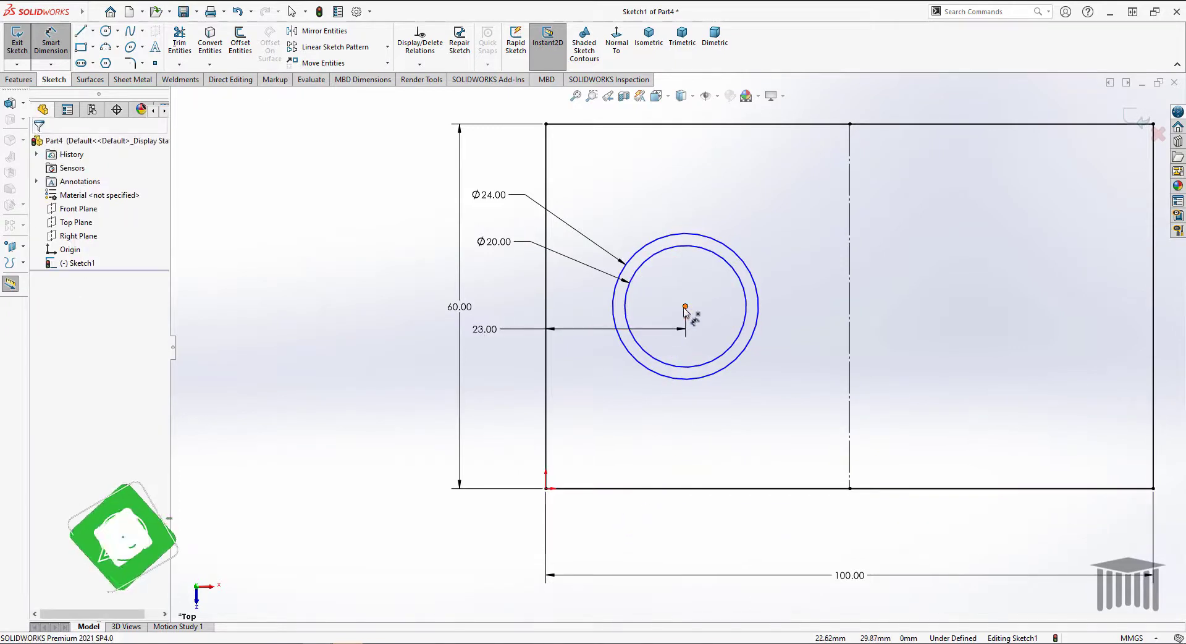
left_click(686, 306)
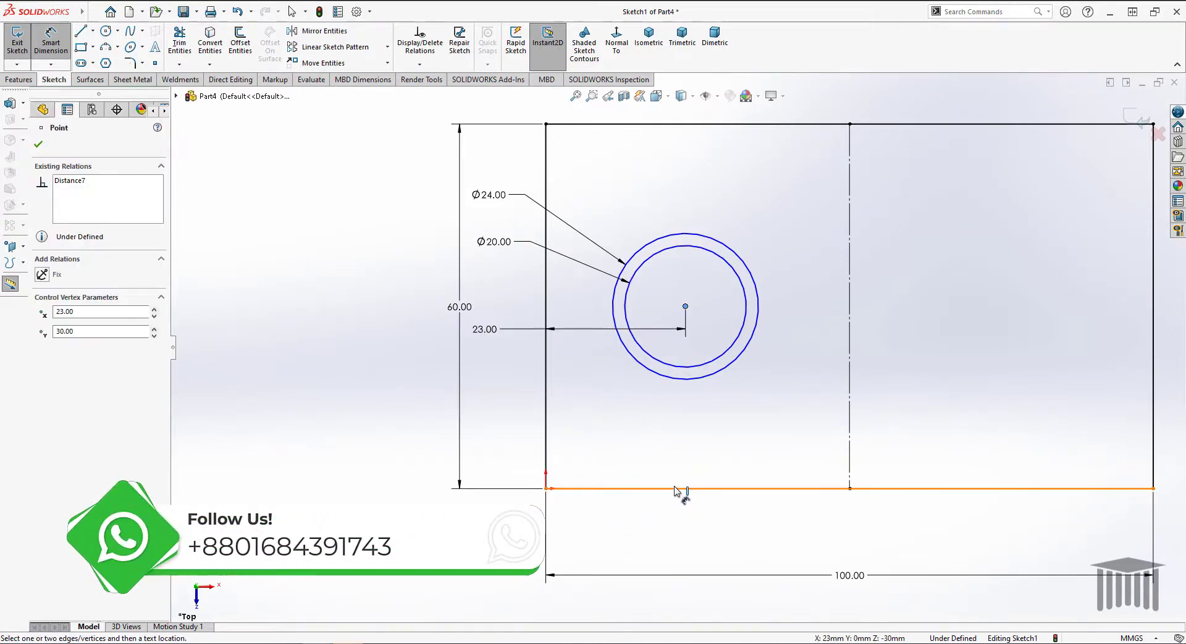
left_click(672, 490)
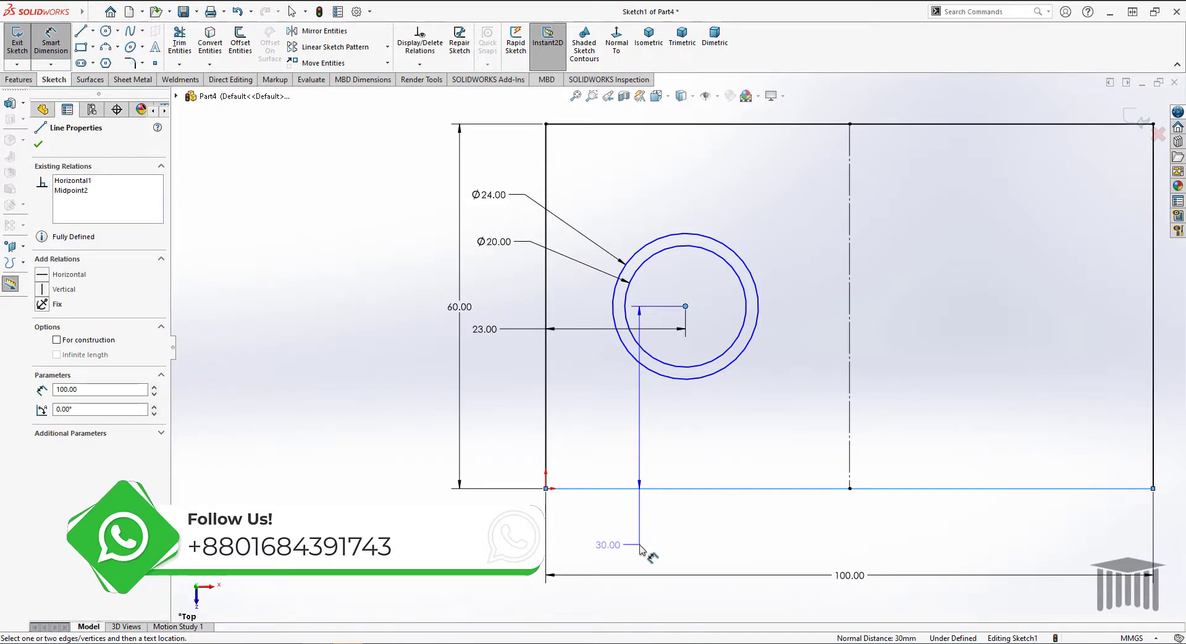
left_click(641, 547)
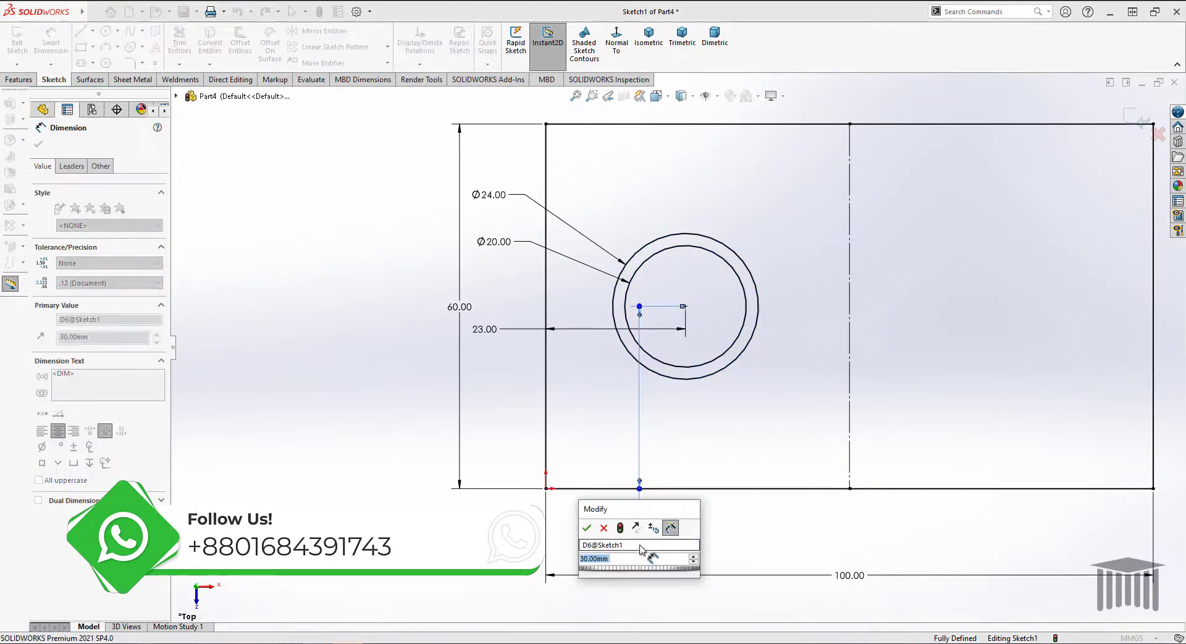
key("Return")
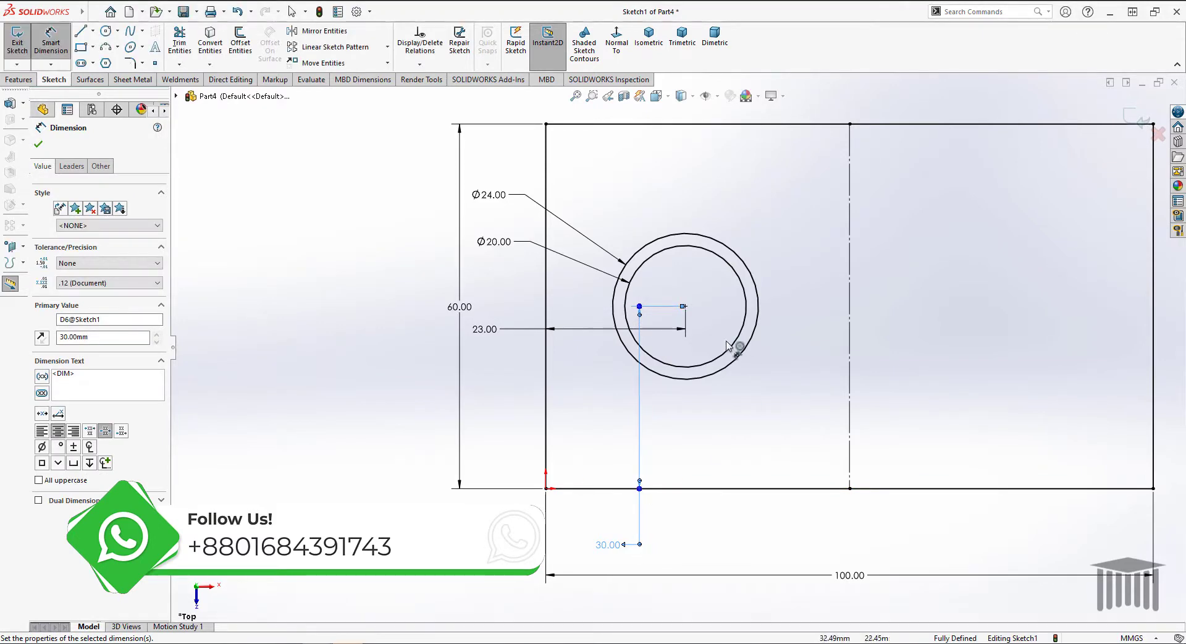
left_click(39, 144)
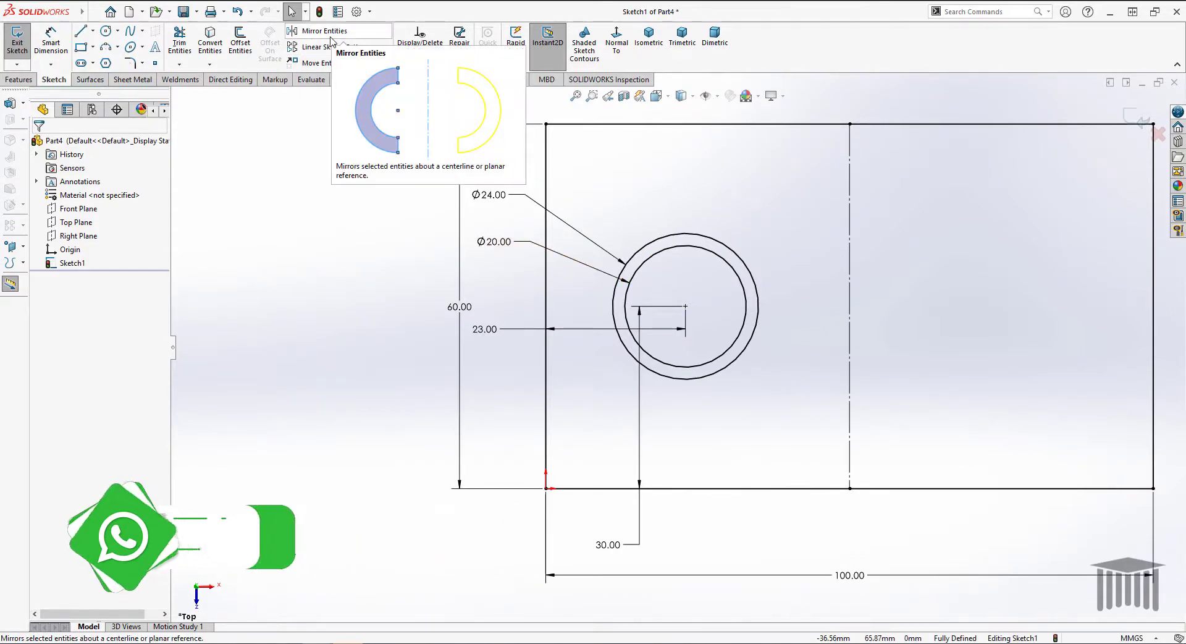
- Mirror both concentric circles about the vertical centreline into the plate's right half
left_click(332, 41)
left_click_drag(751, 235, 710, 293)
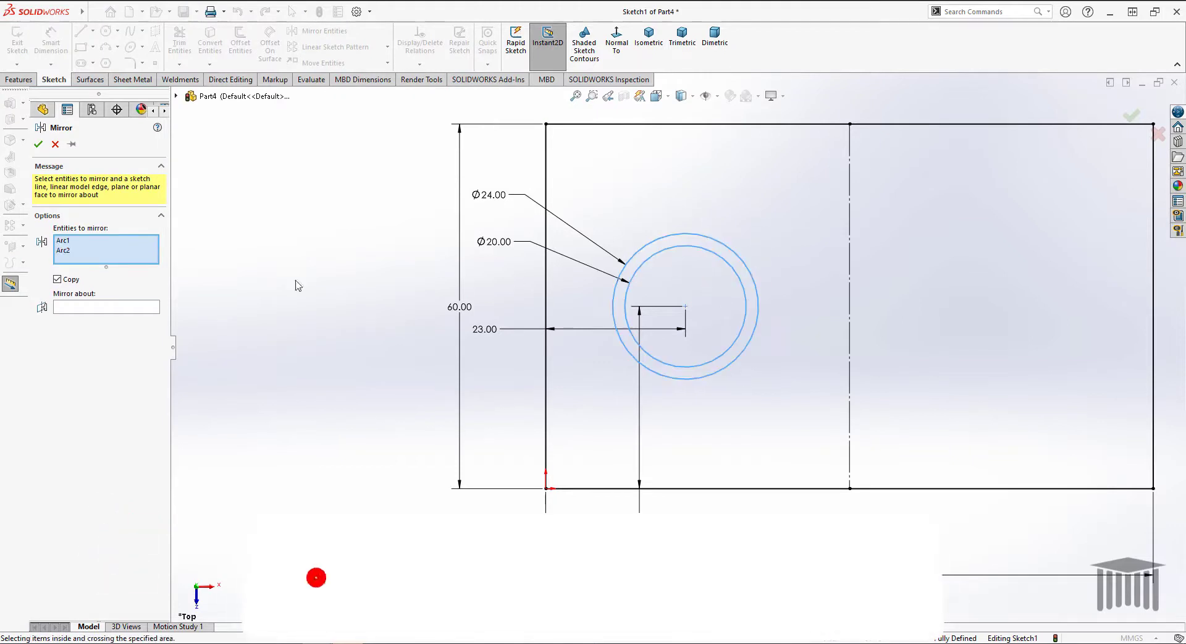
left_click(130, 307)
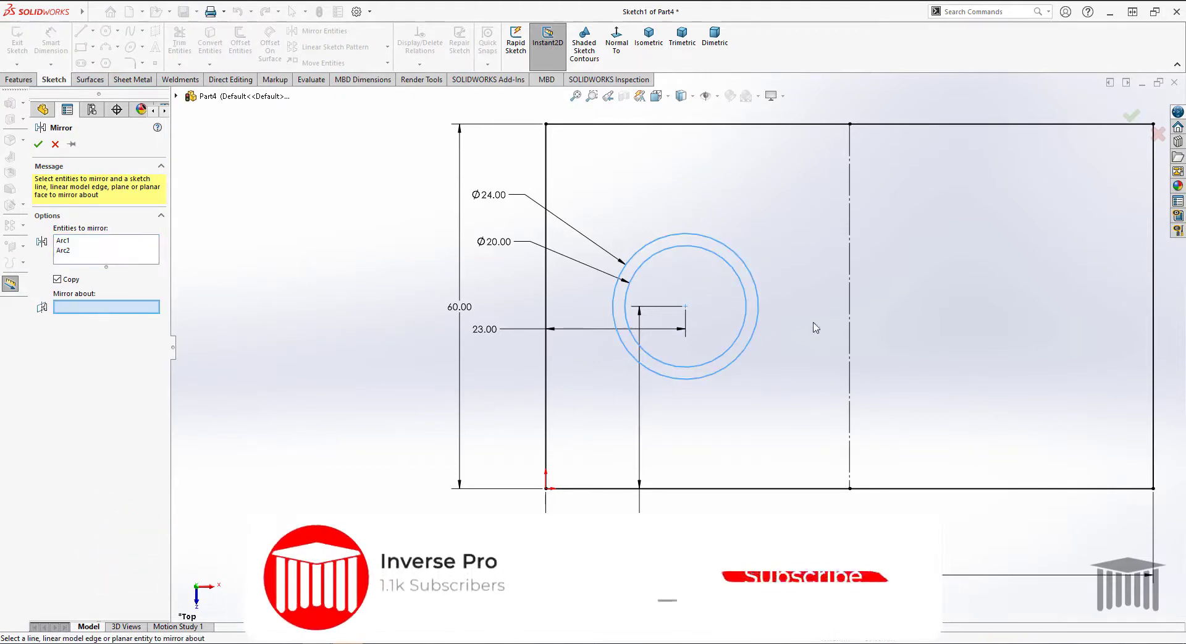
left_click(849, 303)
left_click(38, 144)
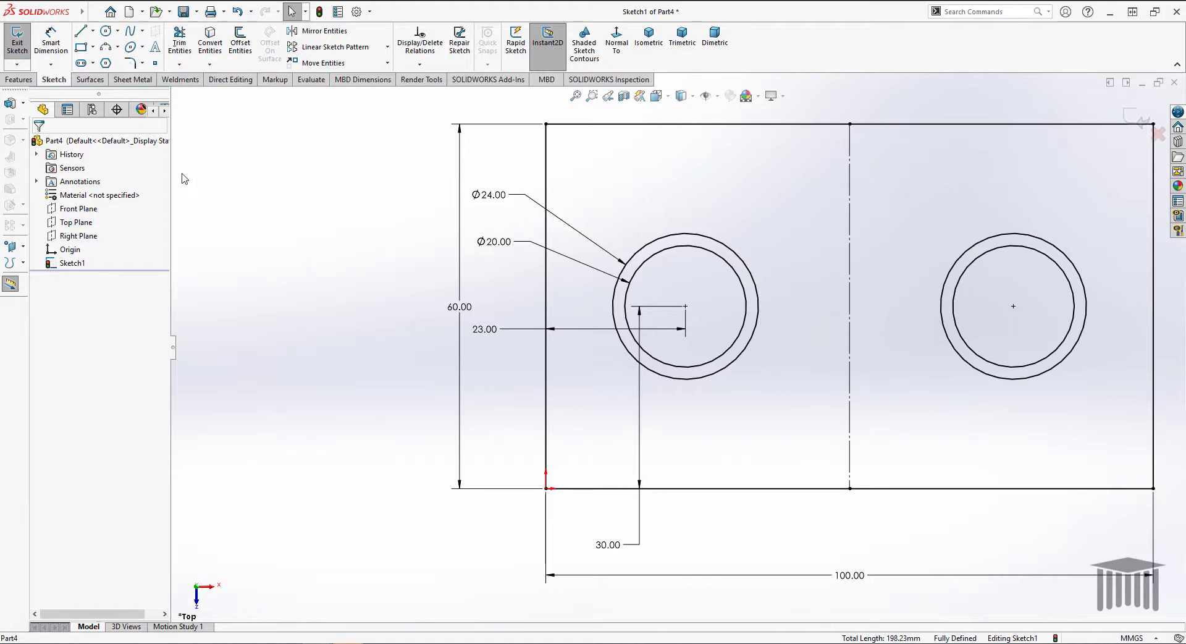
- Extrude both rectangle regions 5 mm into a plate with two holes
left_click(20, 79)
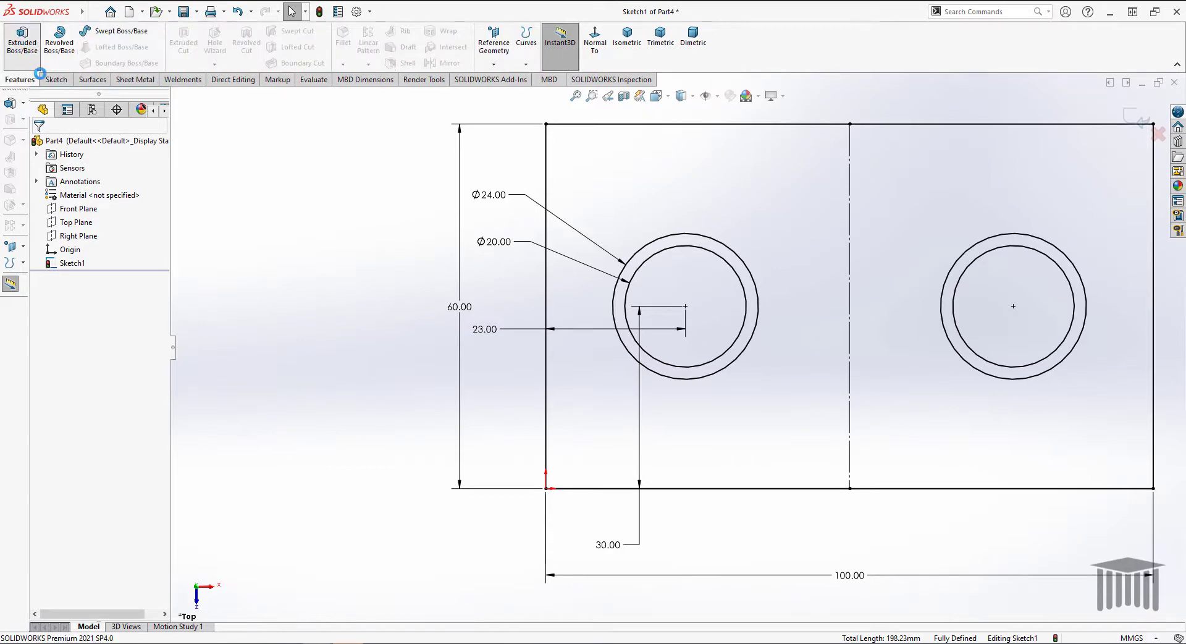
key("e")
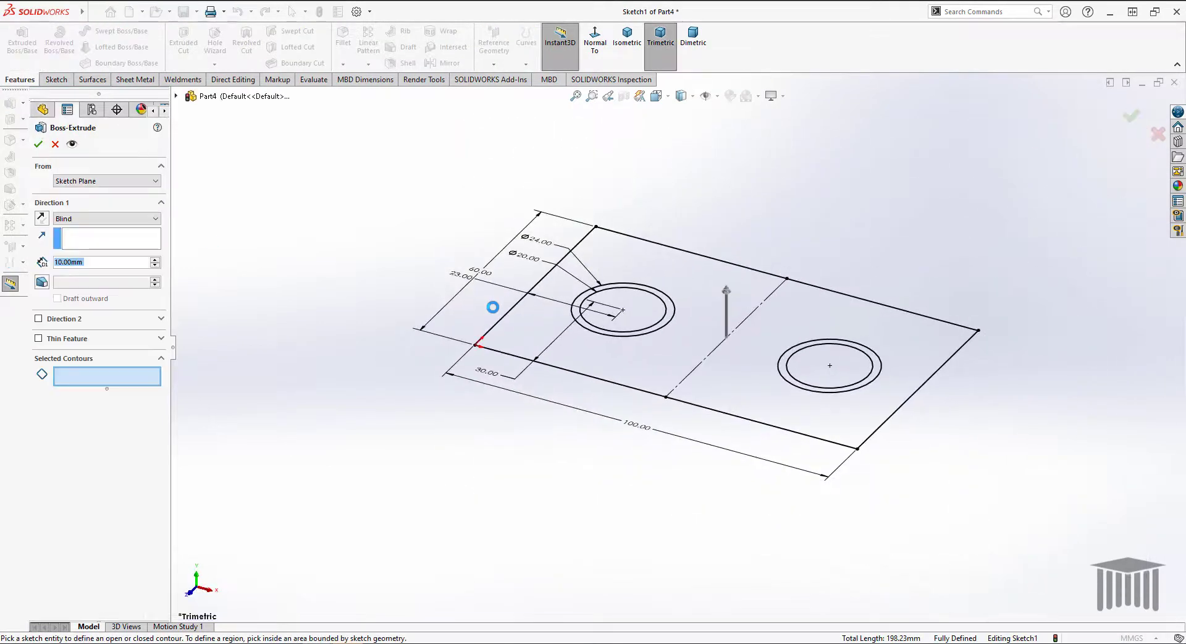
left_click(615, 359)
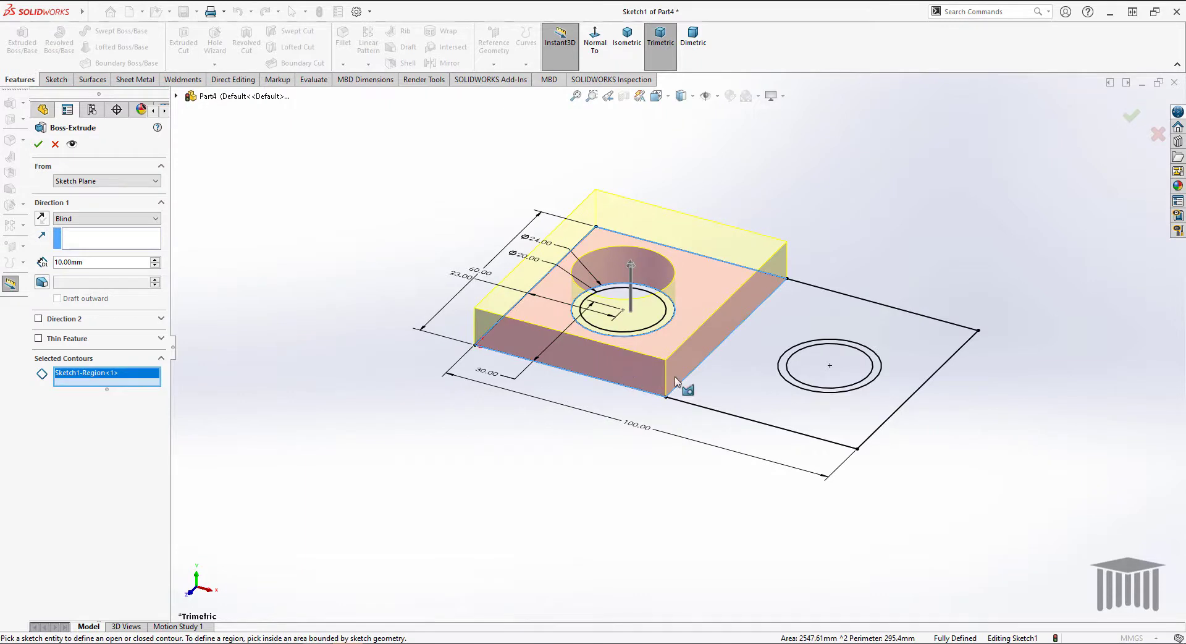
left_click(732, 377)
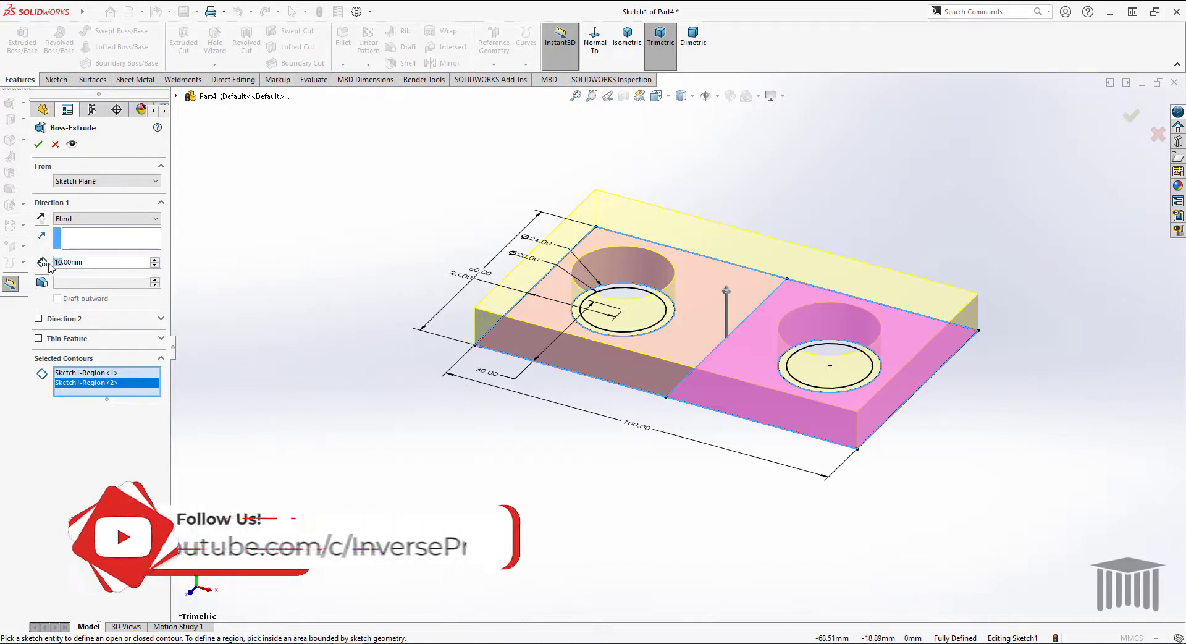
left_click_drag(62, 264, 49, 265)
type("5")
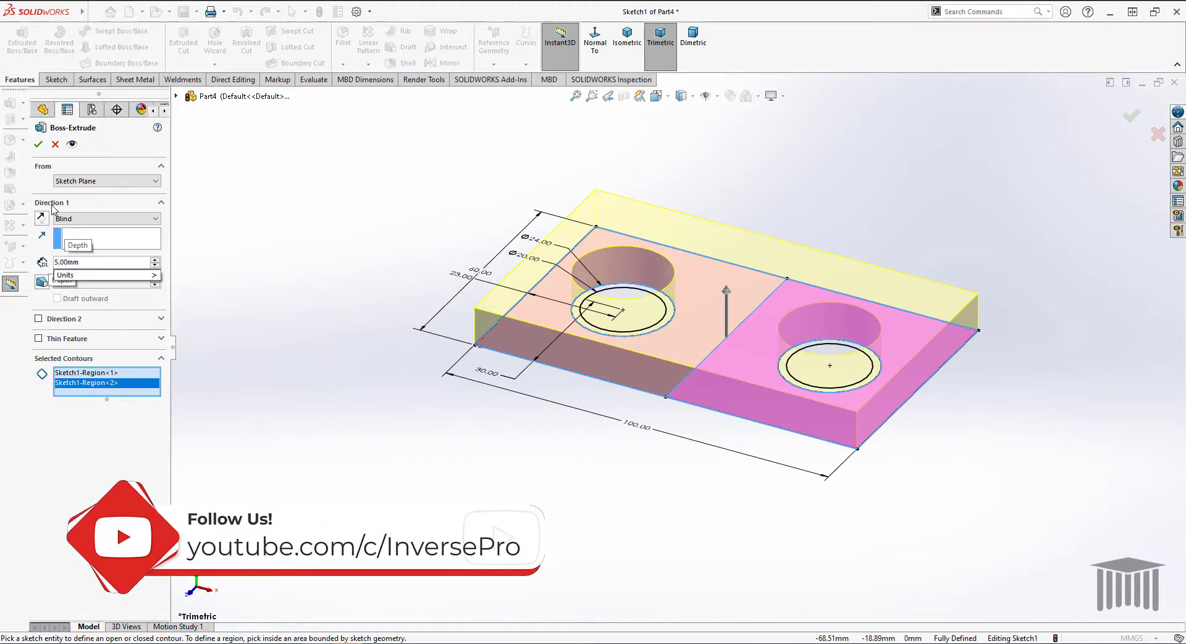
key("Return")
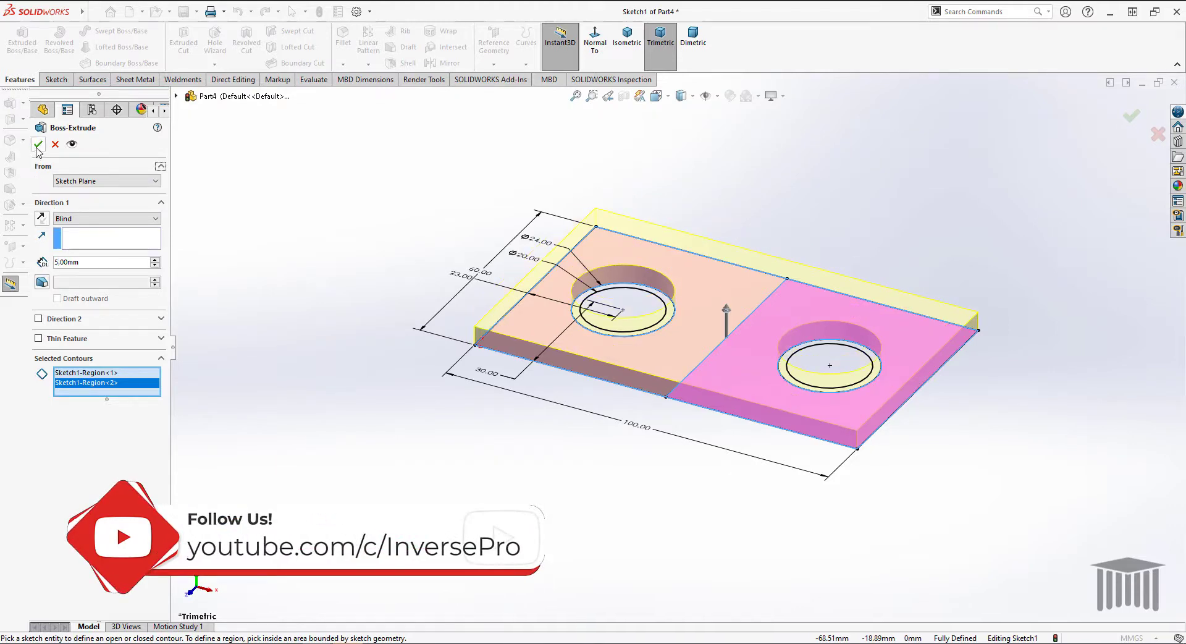
left_click(38, 146)
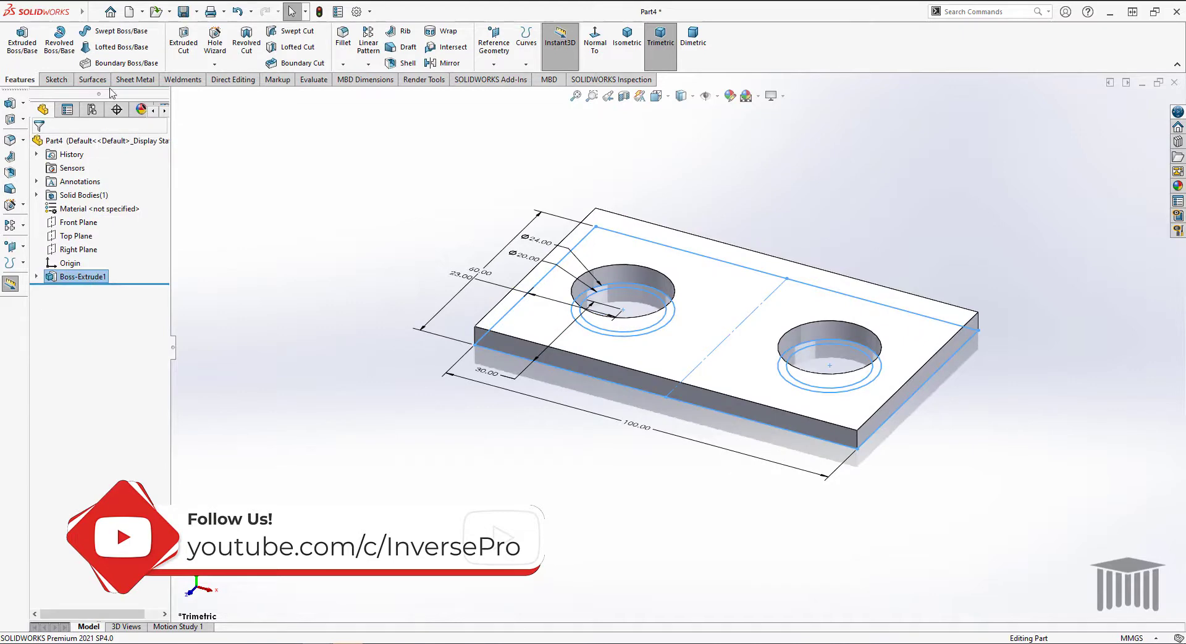
- Reuse Sketch1 to extrude both ring regions 8 mm as collars around the holes
left_click(36, 276)
left_click(80, 290)
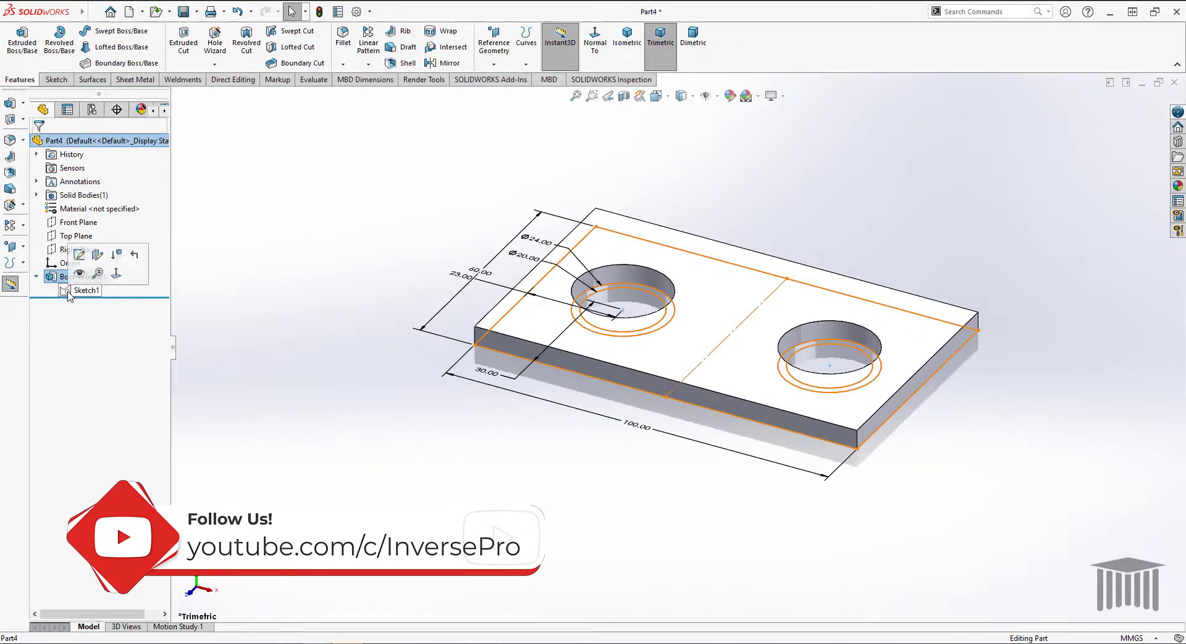
left_click(17, 54)
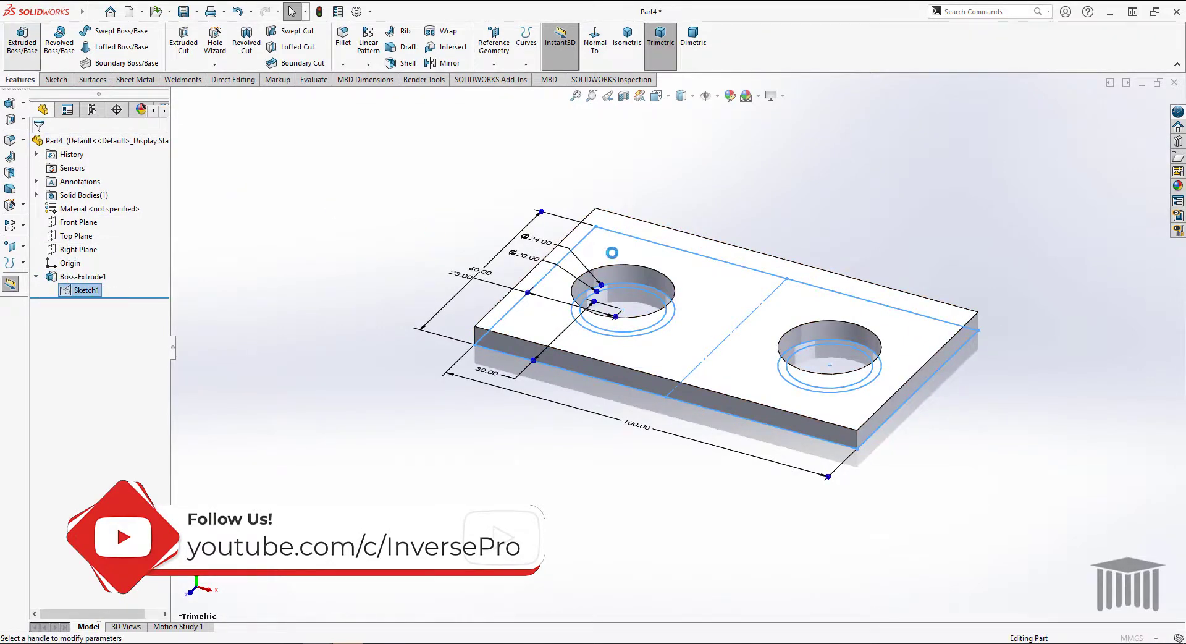
left_click(663, 301)
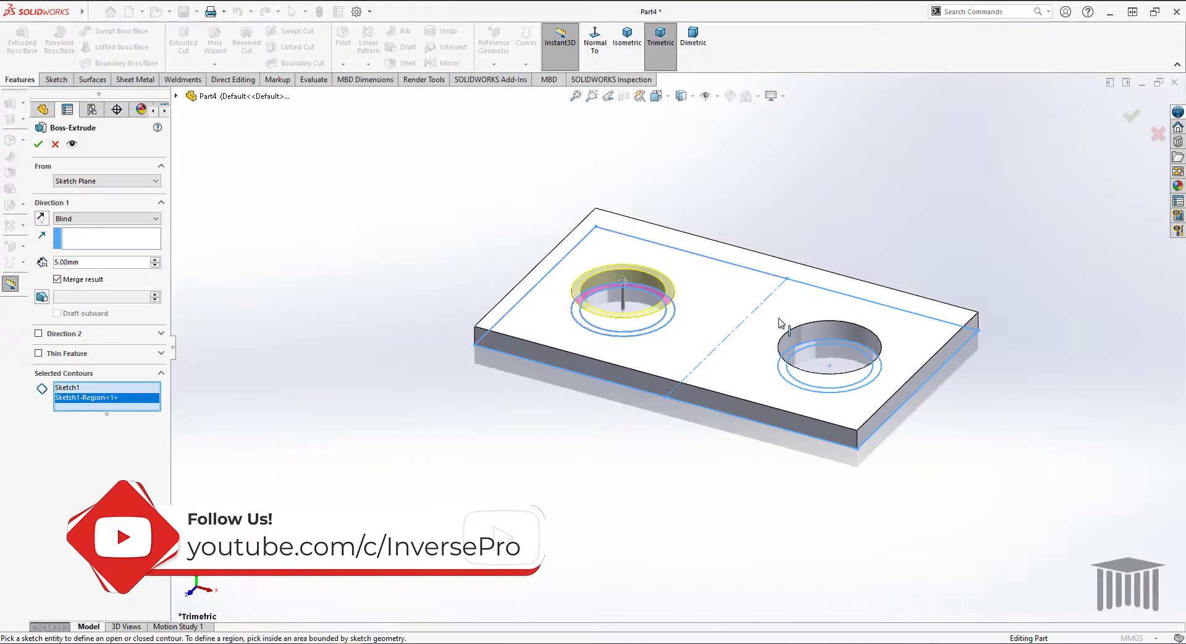
left_click(875, 362)
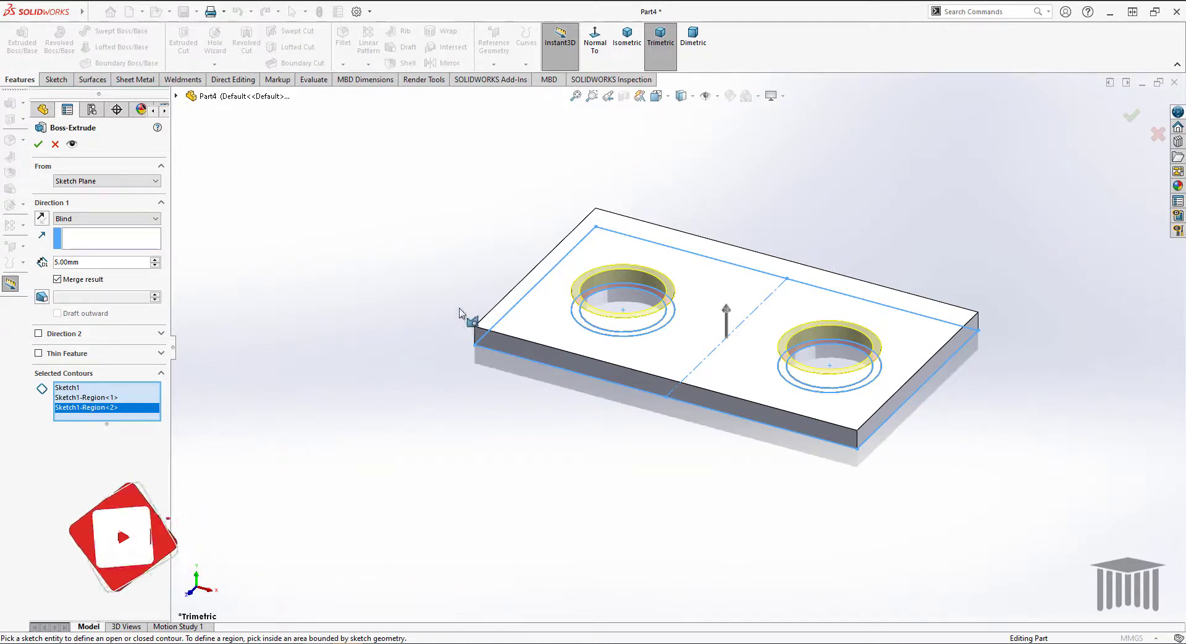
double_click(57, 262)
type("8")
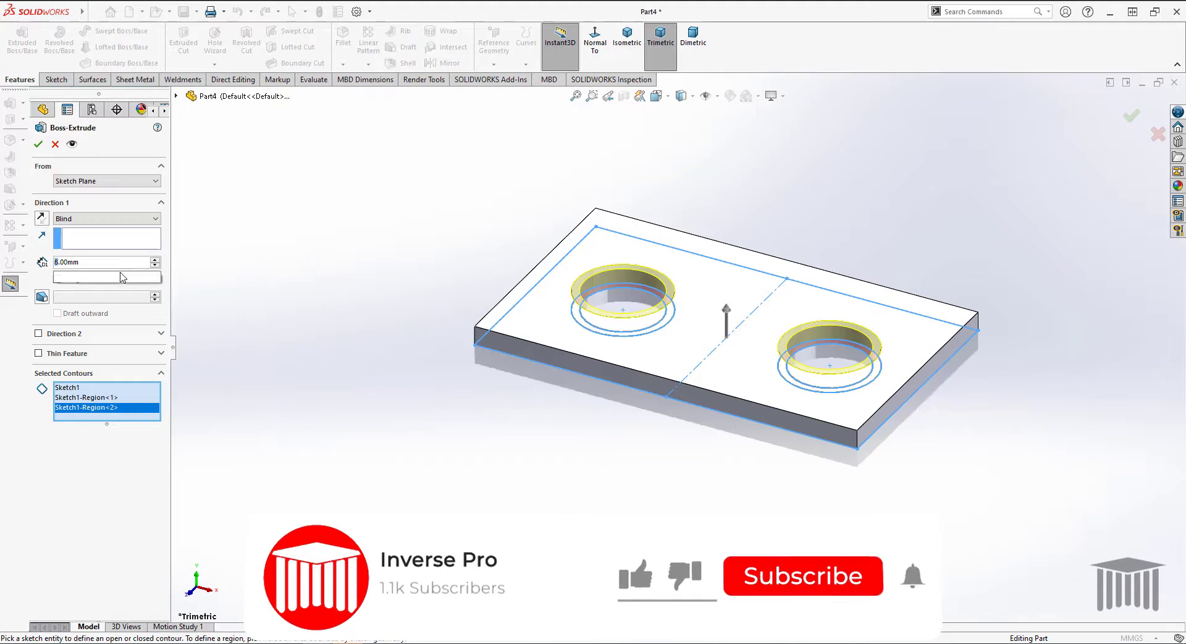
left_click(39, 169)
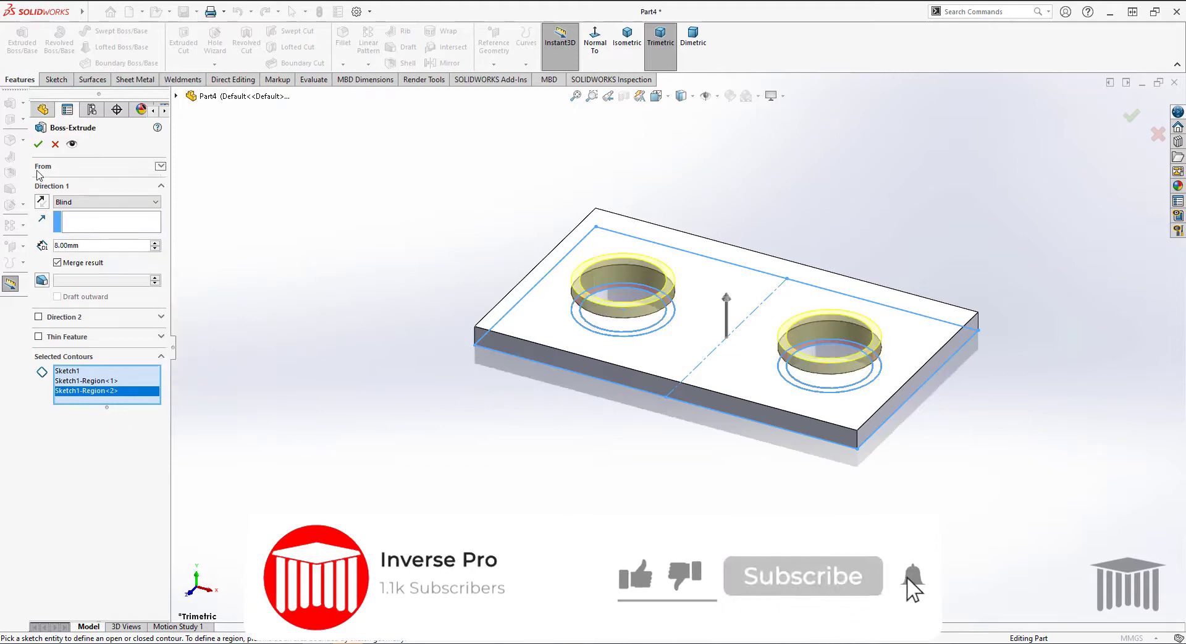
left_click(38, 144)
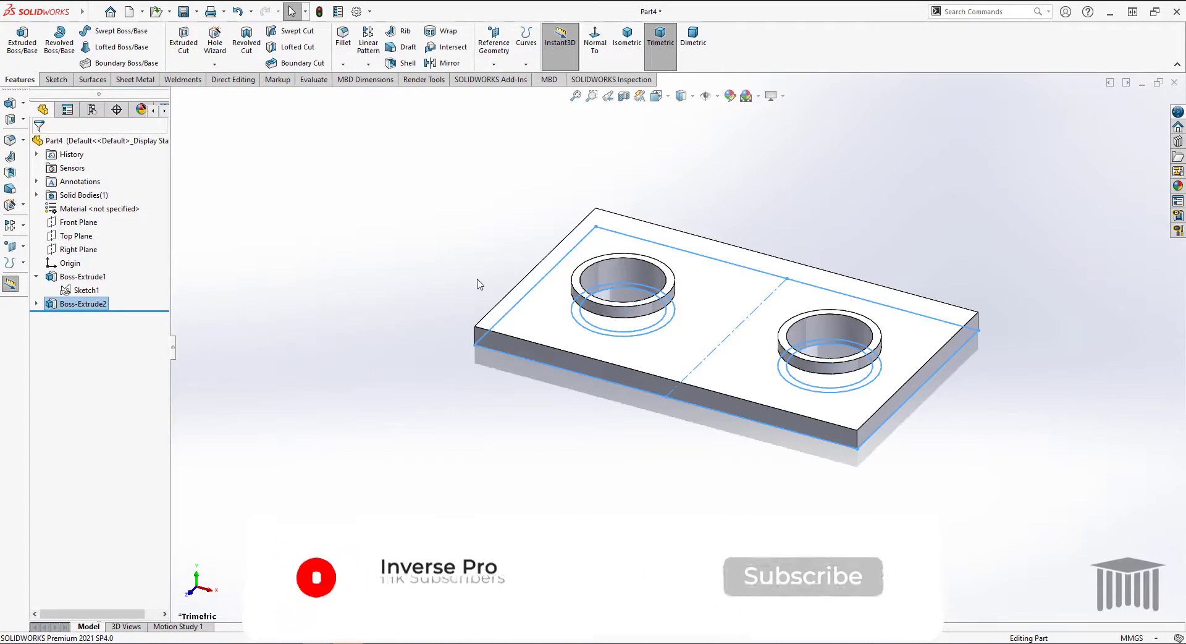
- Create Plane1 midway between the plate's two short end faces
left_click(820, 222)
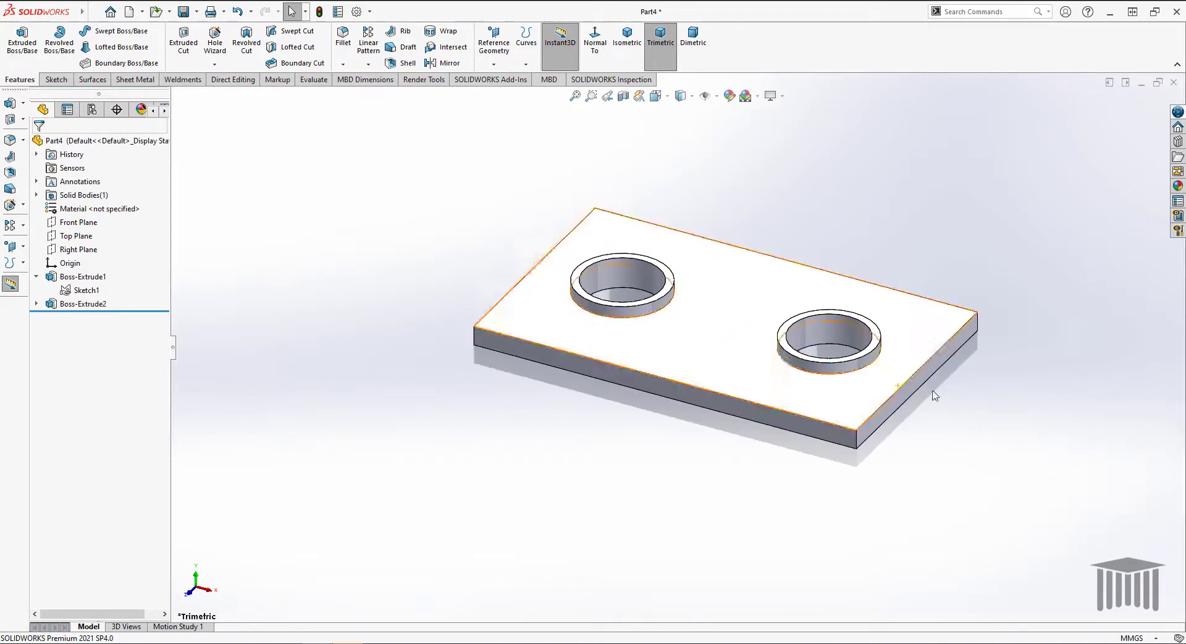
left_click(495, 65)
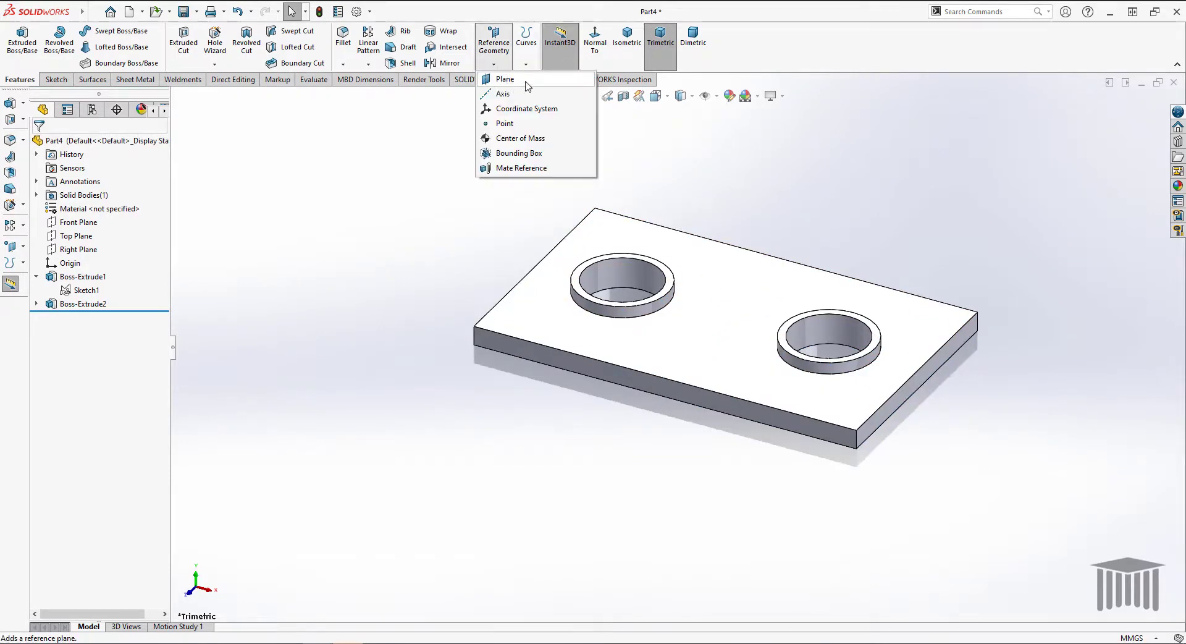
left_click(527, 86)
left_click(901, 402)
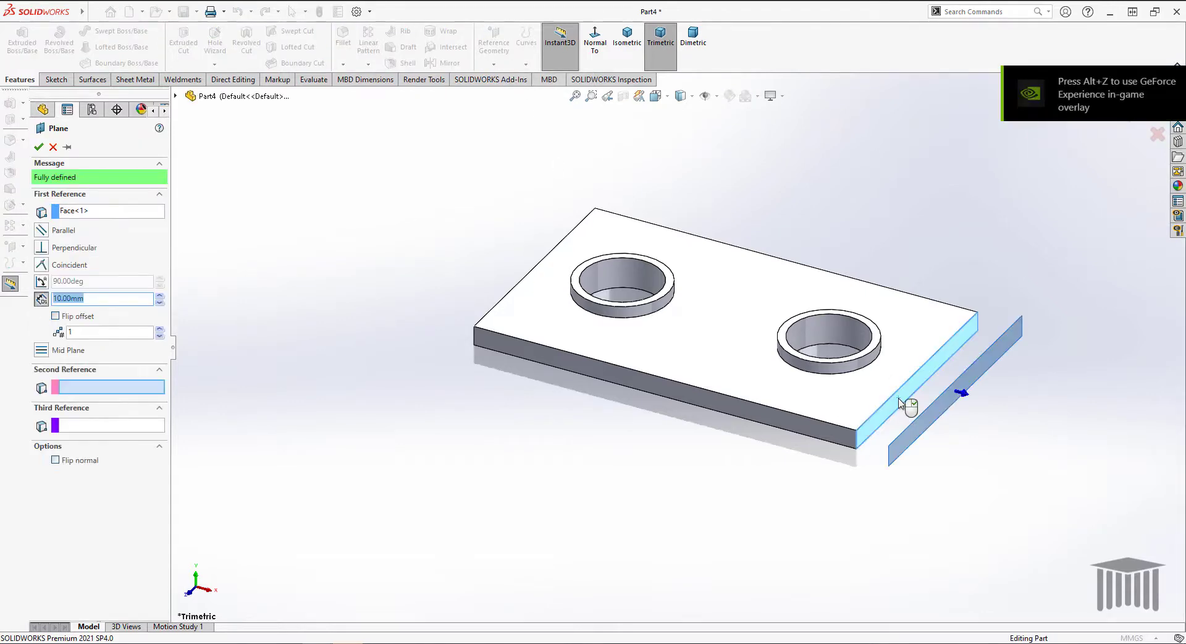
middle_click_drag(443, 264, 490, 284)
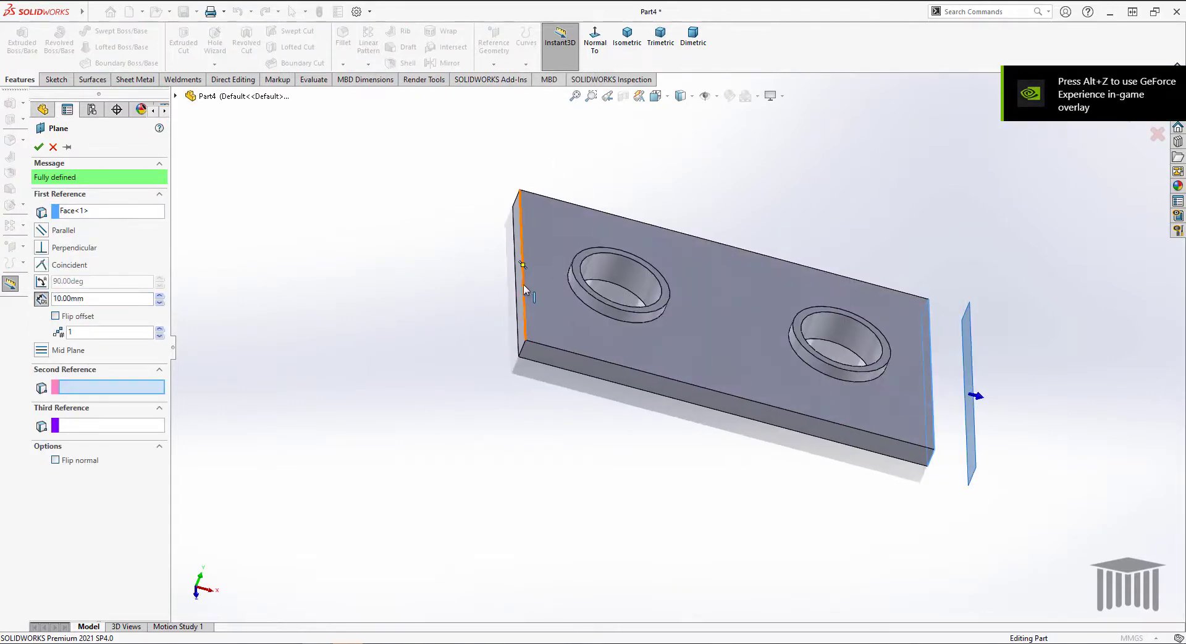
left_click(520, 288)
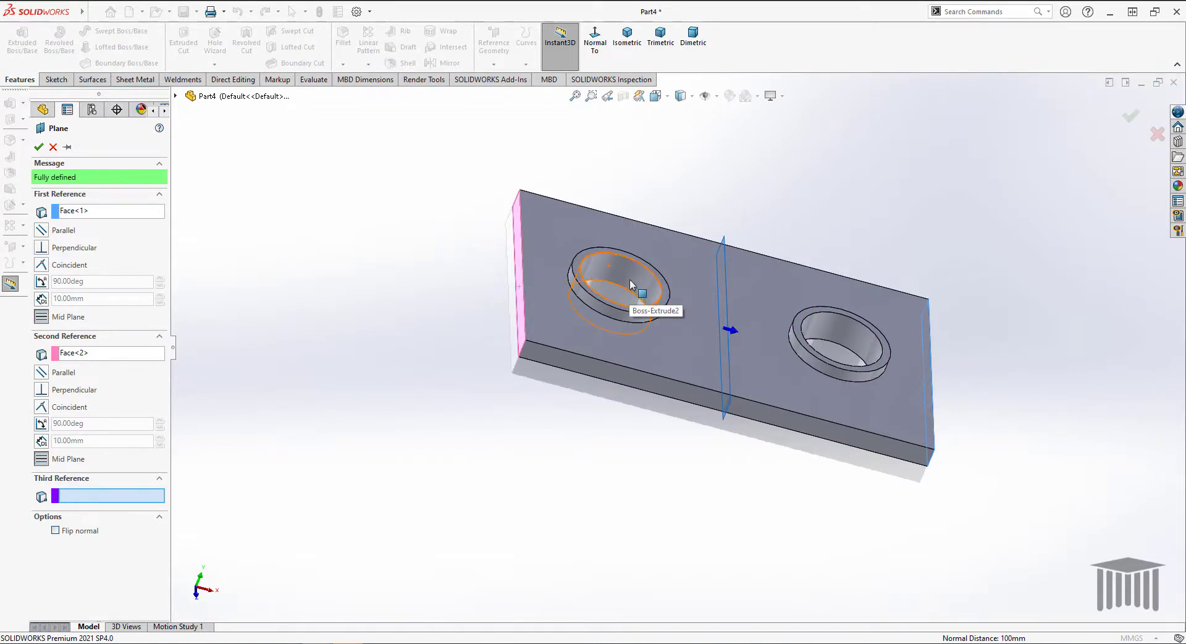
left_click(38, 146)
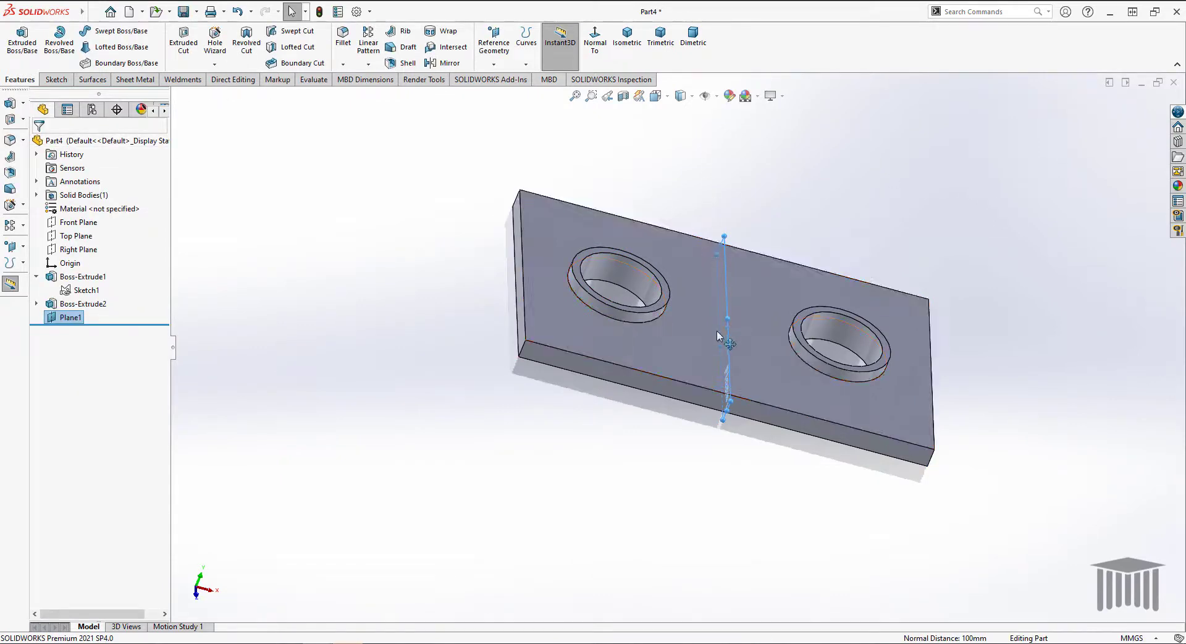
- Select Plane1 and turn the view normal to it for sketching
right_click(81, 325)
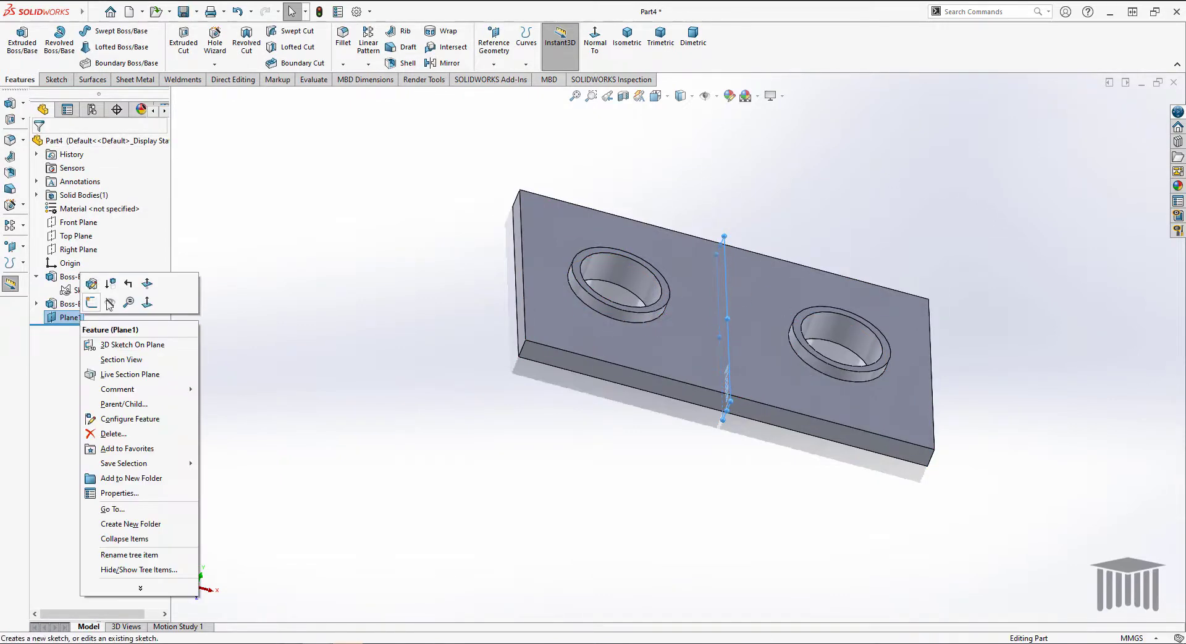
left_click(153, 286)
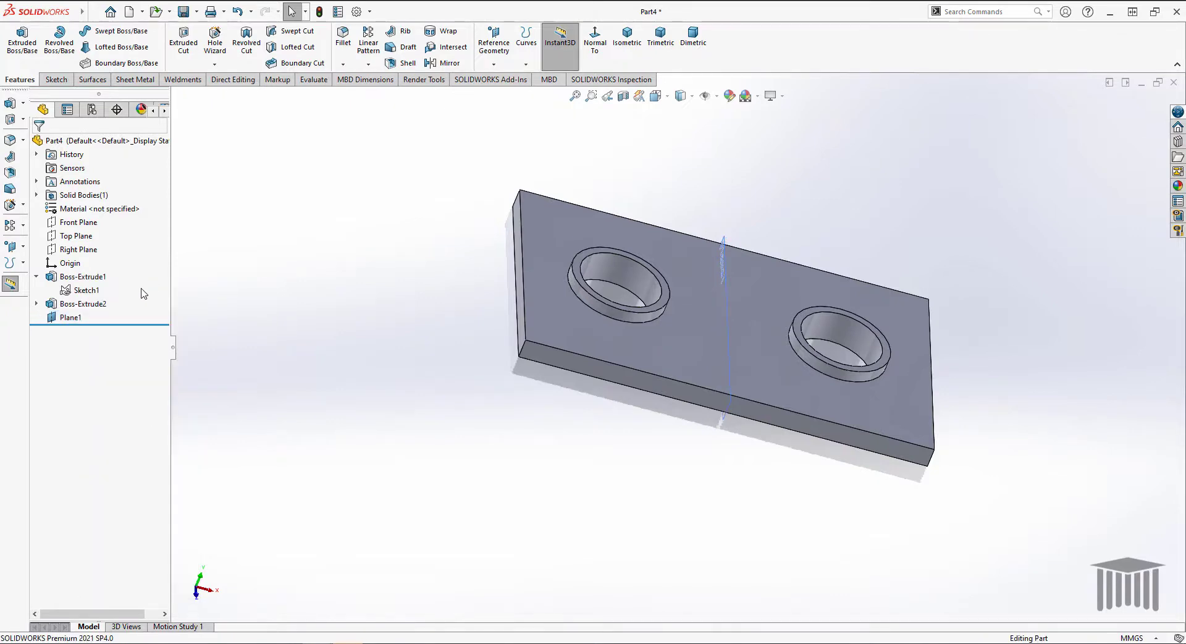
left_click(71, 317)
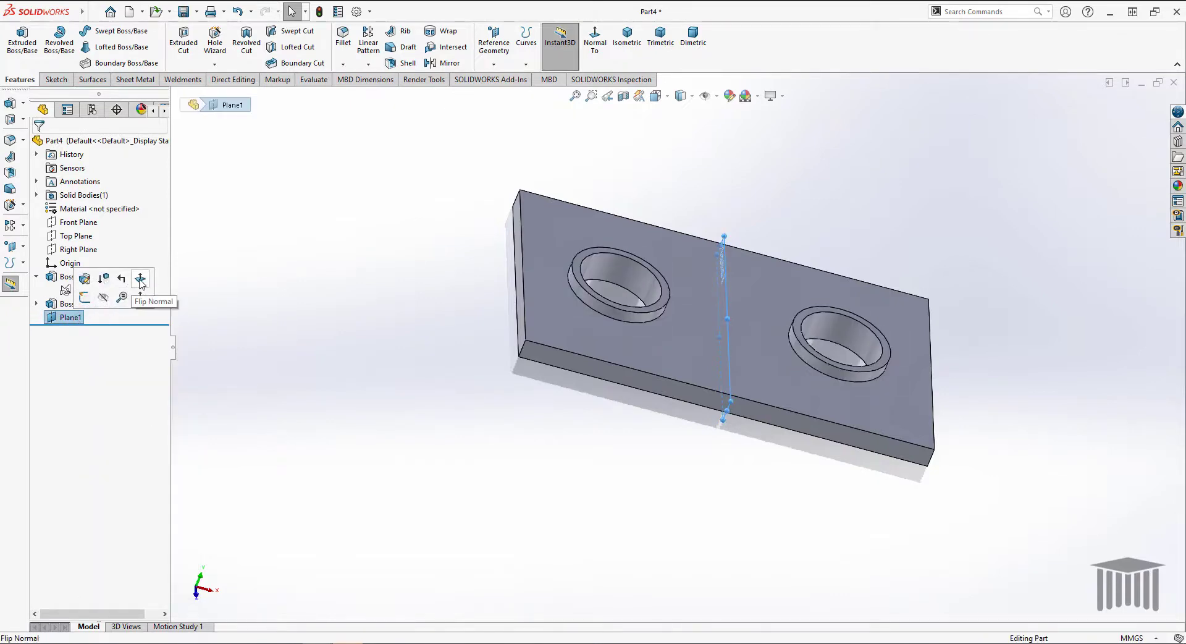
left_click(141, 298)
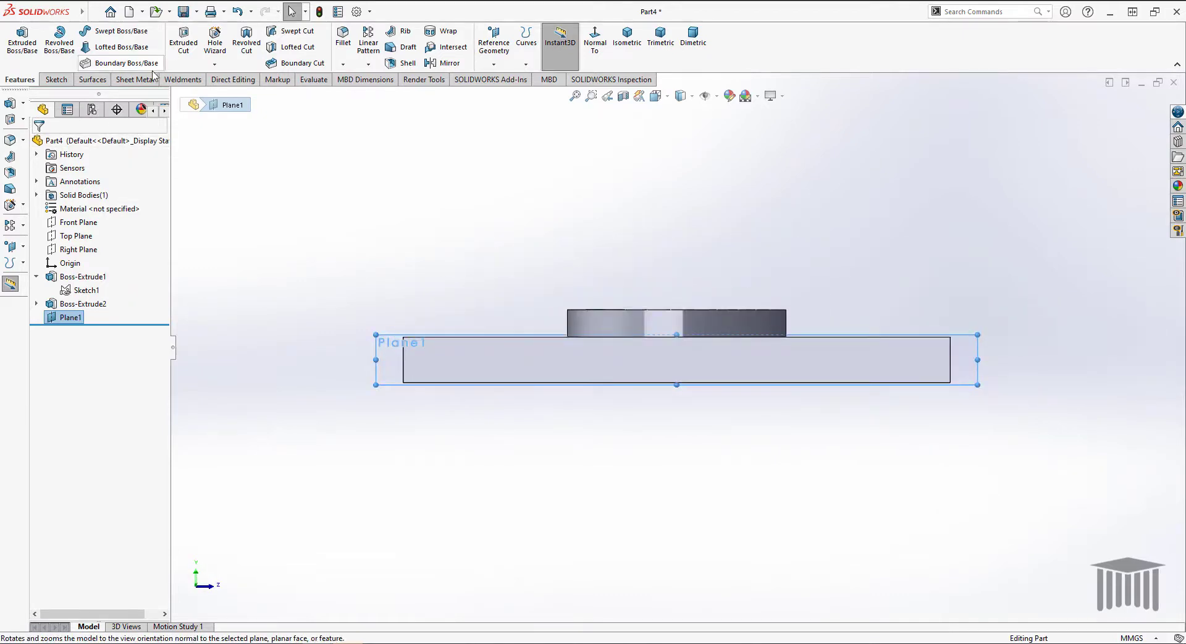
left_click(60, 79)
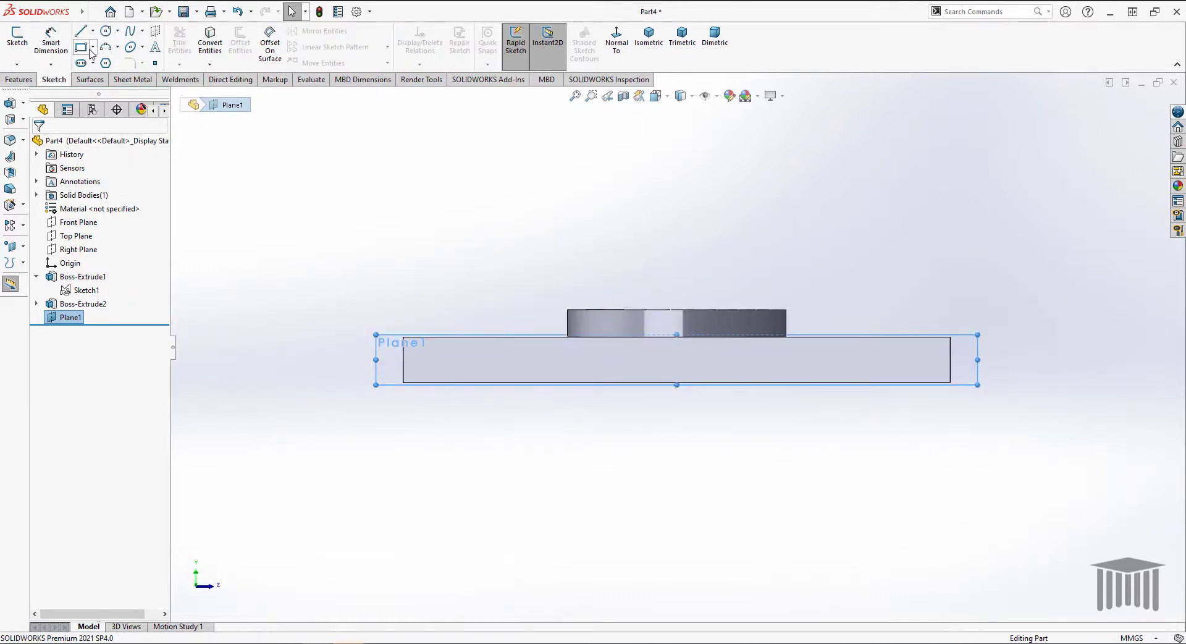
- Draw a rectangle rising from the plate, dimensioned 60 mm wide by 50 mm high
left_click(81, 48)
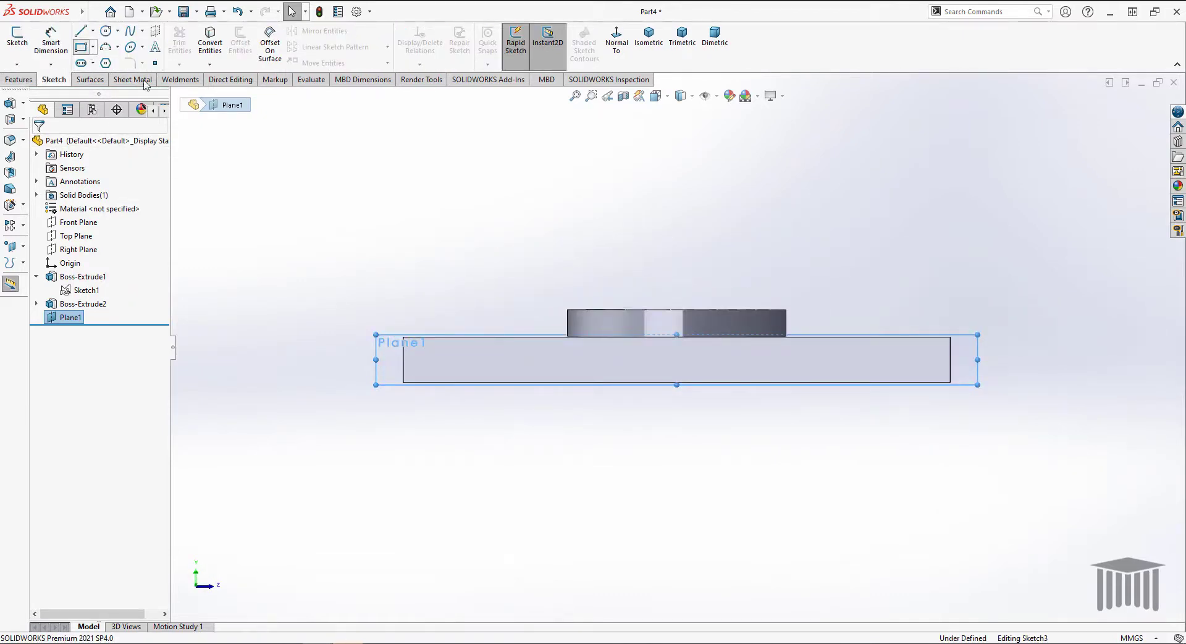
left_click(404, 337)
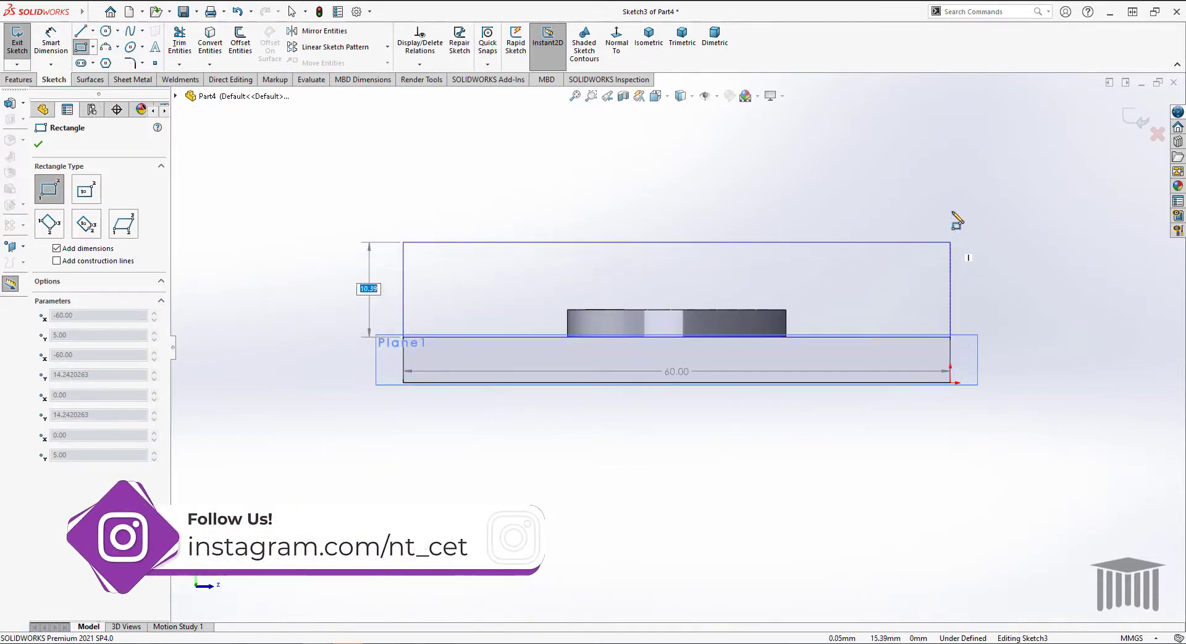
left_click(950, 174)
type("50")
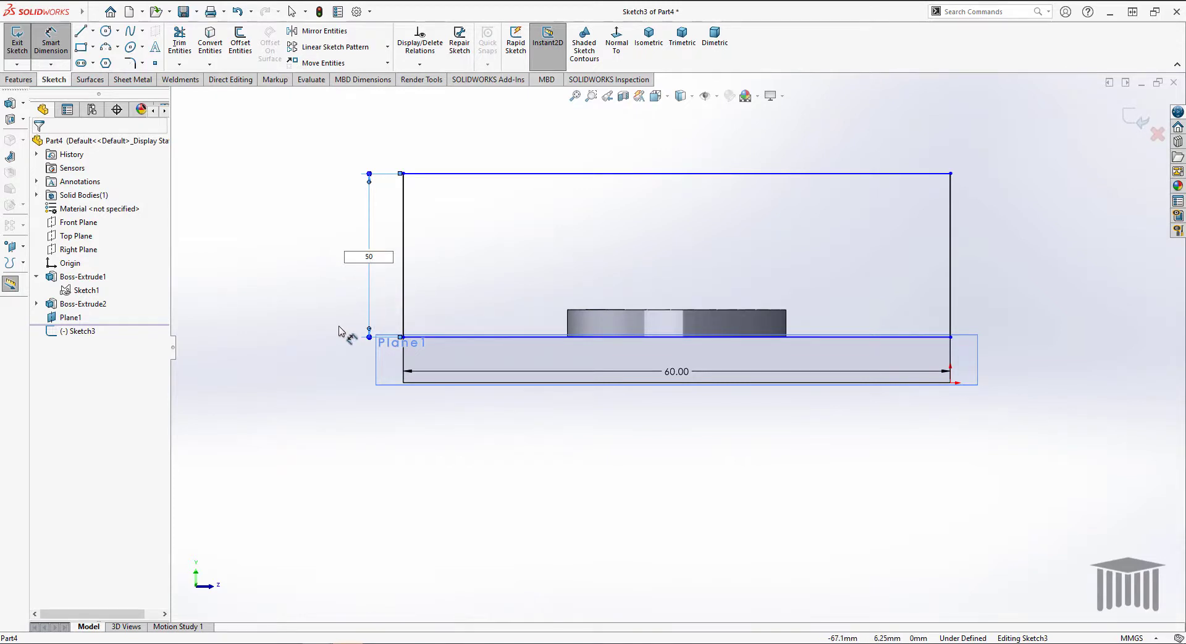
key("Return")
key("f")
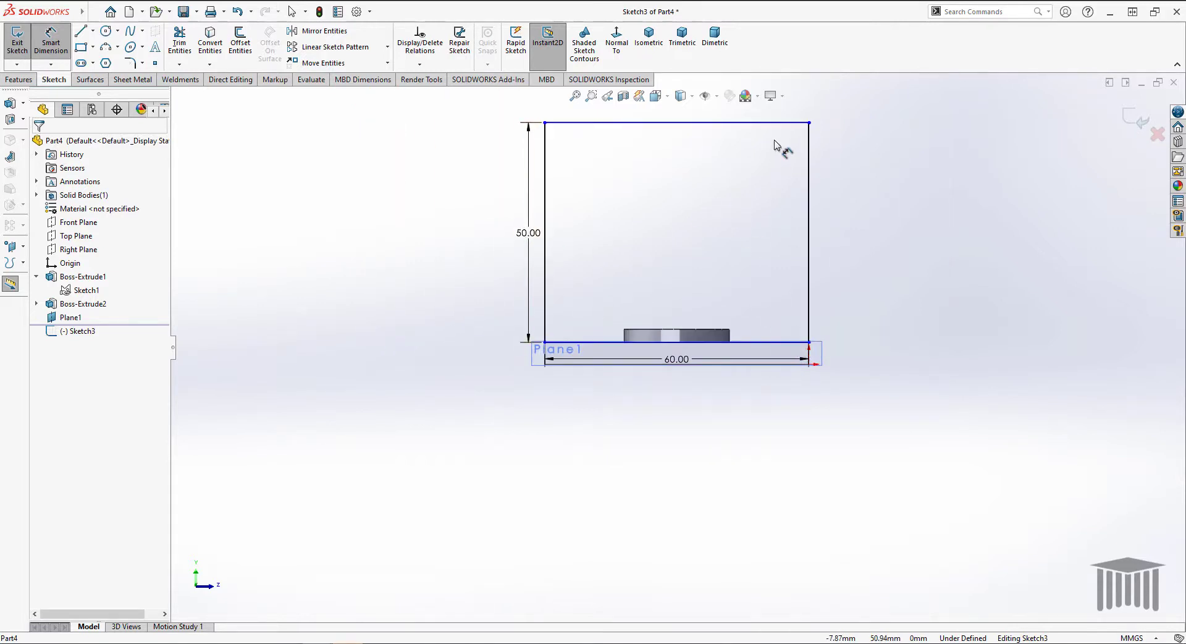
left_click(792, 341)
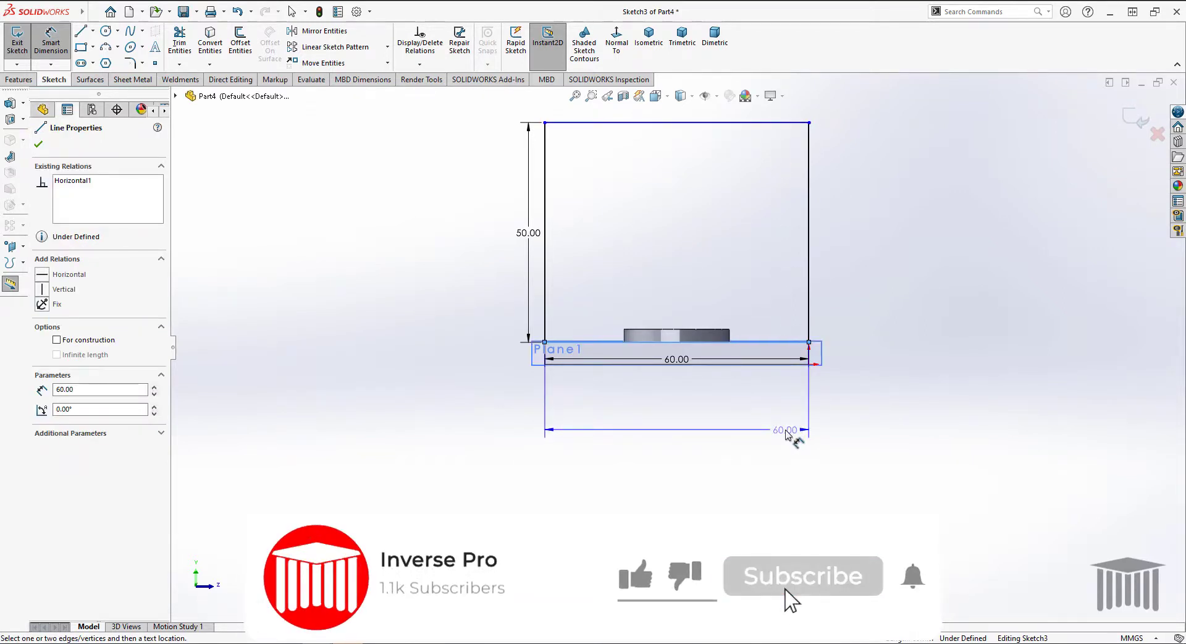
left_click(786, 435)
key("Escape")
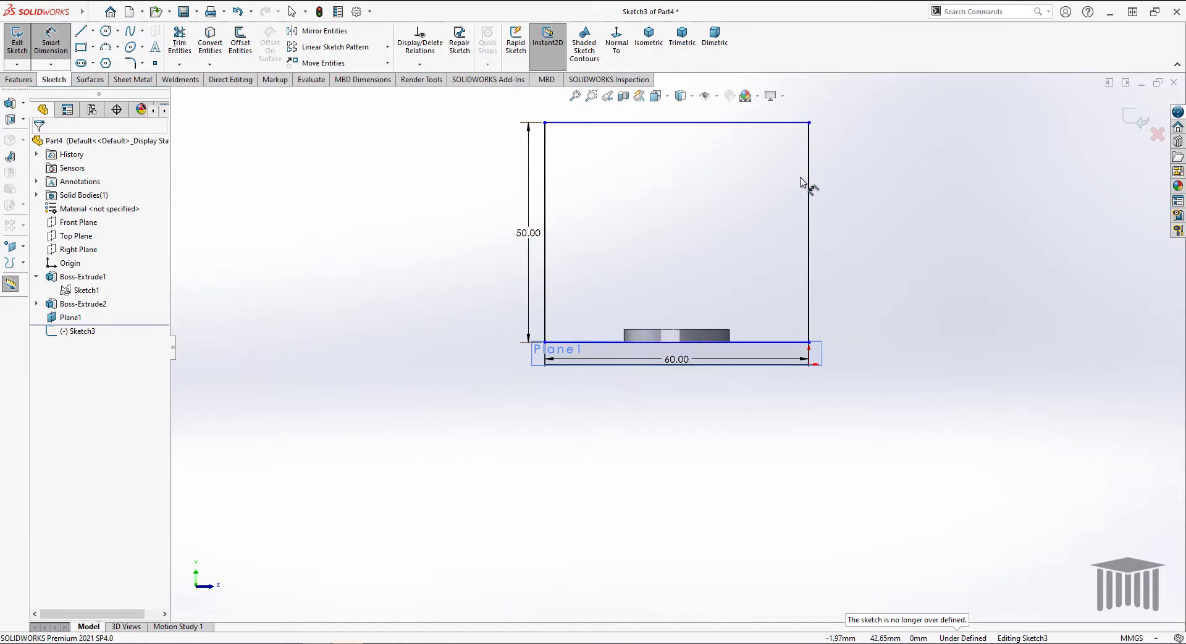
left_click(18, 79)
- Extrude the wall rectangle 8 mm with a Mid Plane end condition as Boss-Extrude3
left_click(22, 40)
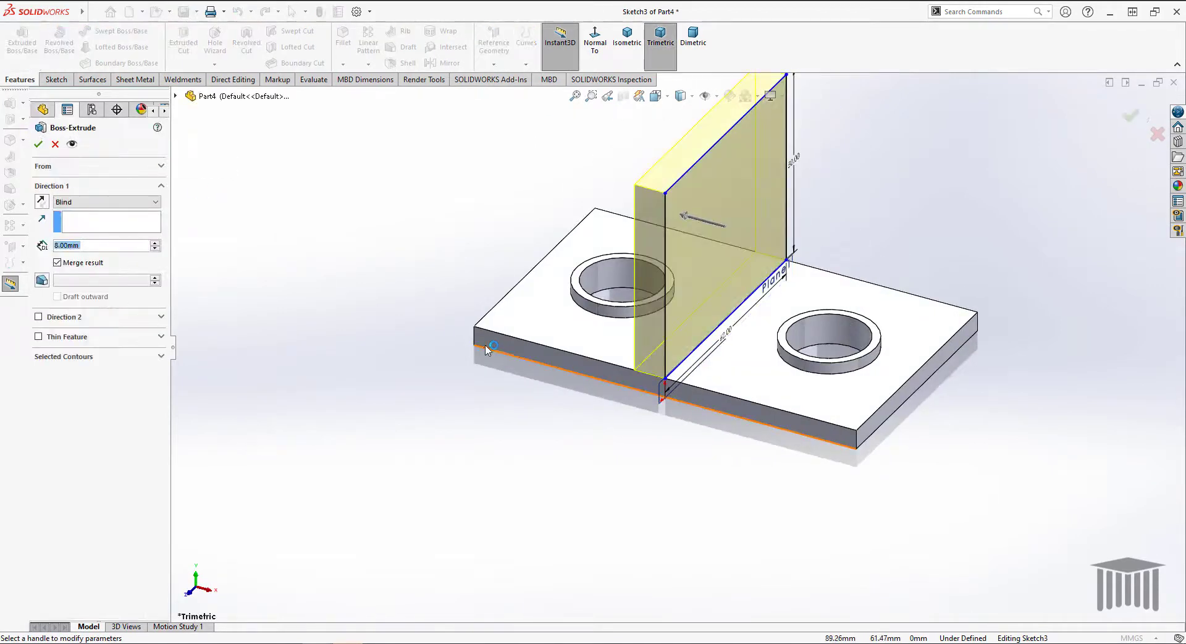
left_click(74, 206)
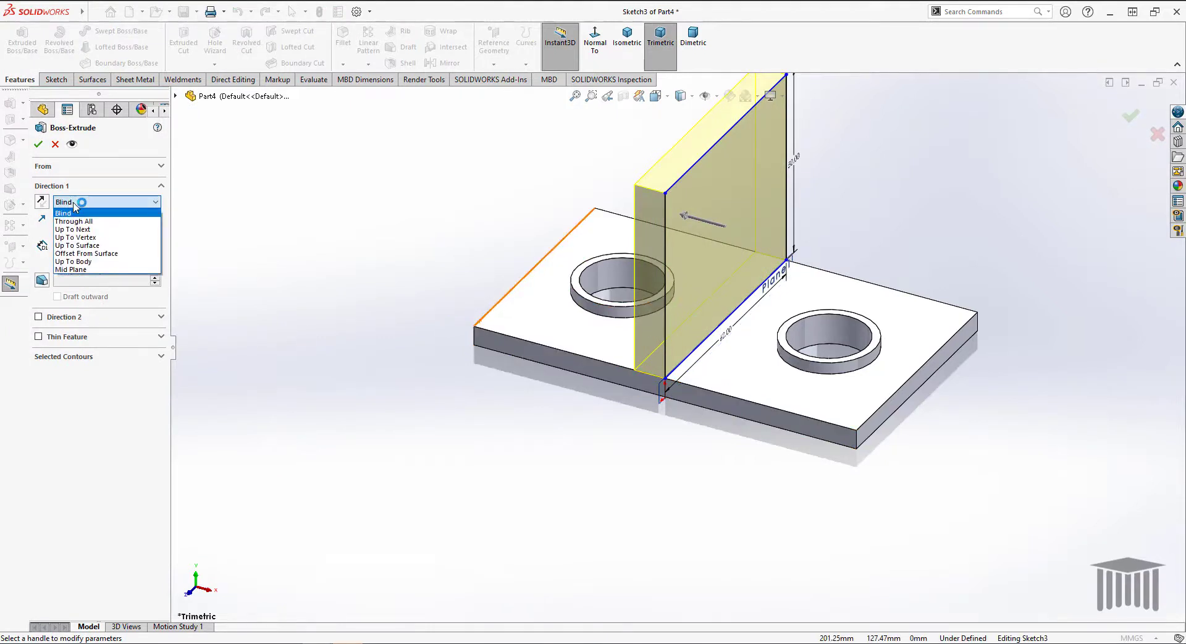
left_click(89, 264)
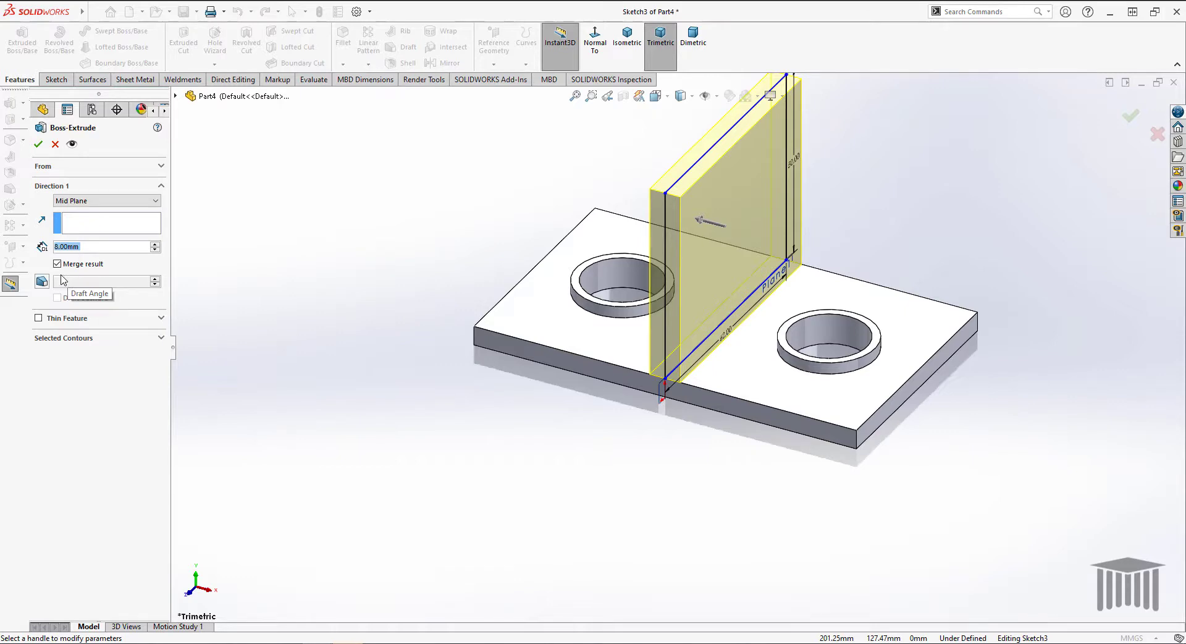
key("Return")
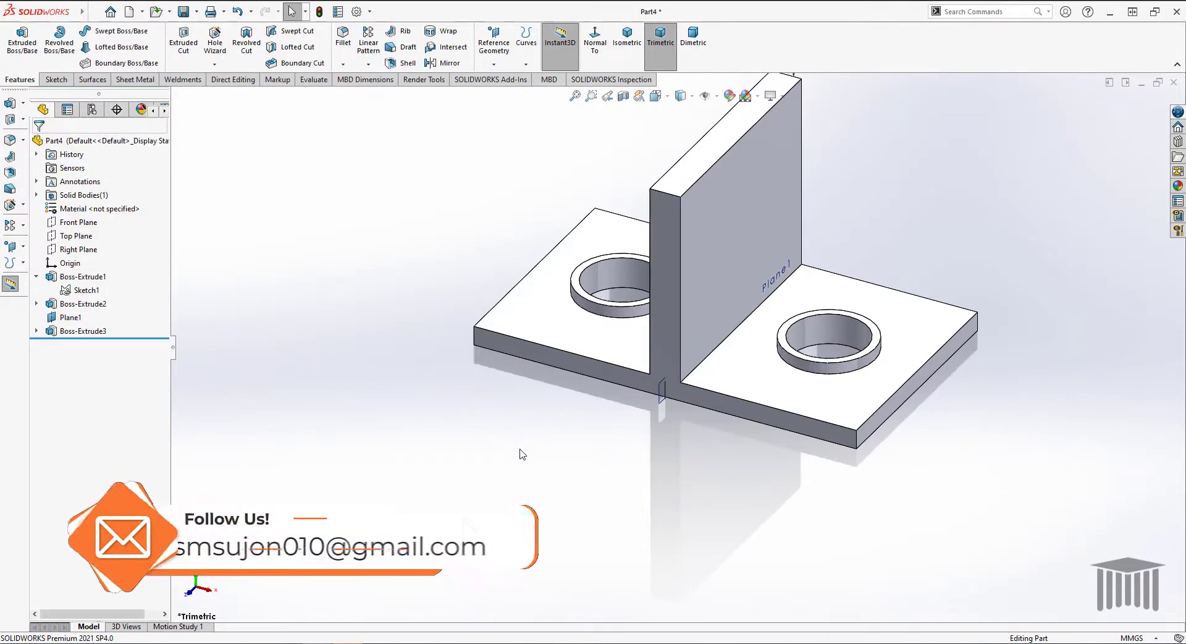
- Start a sketch on the wall's front face and draw a vertical construction centre line
left_click(746, 203)
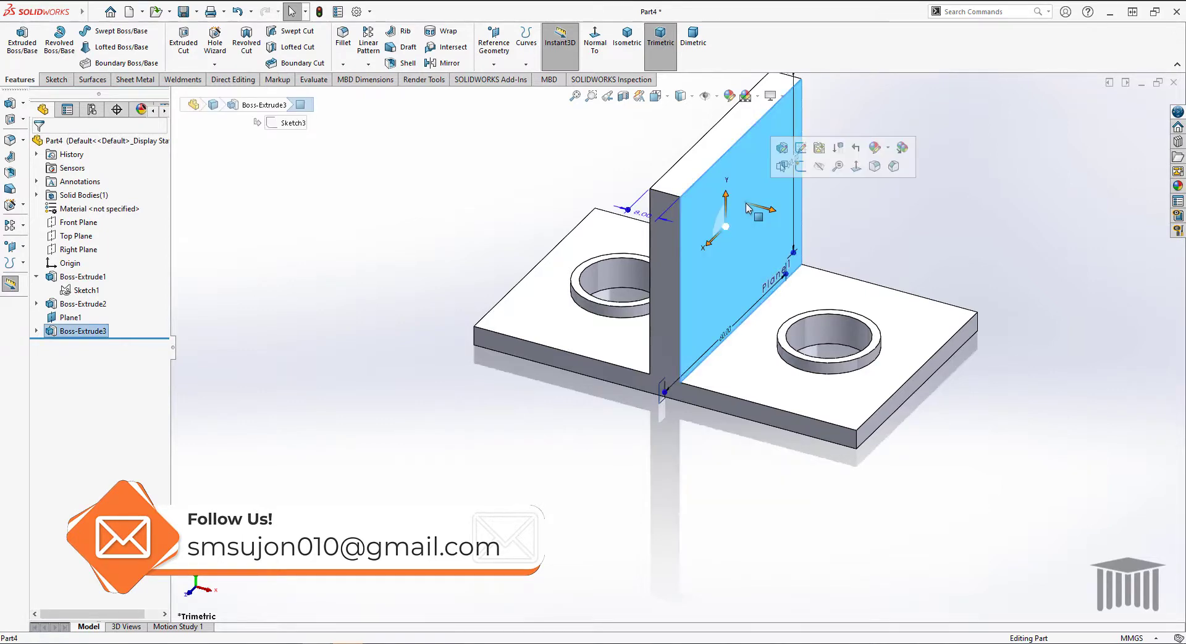
left_click(799, 168)
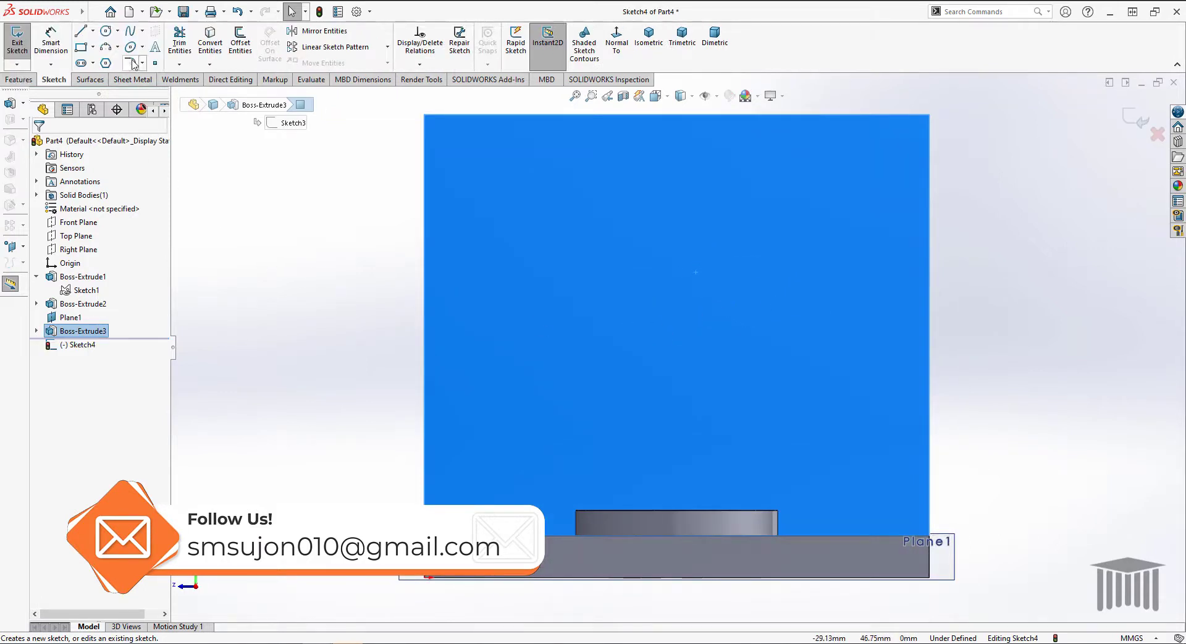
left_click(81, 30)
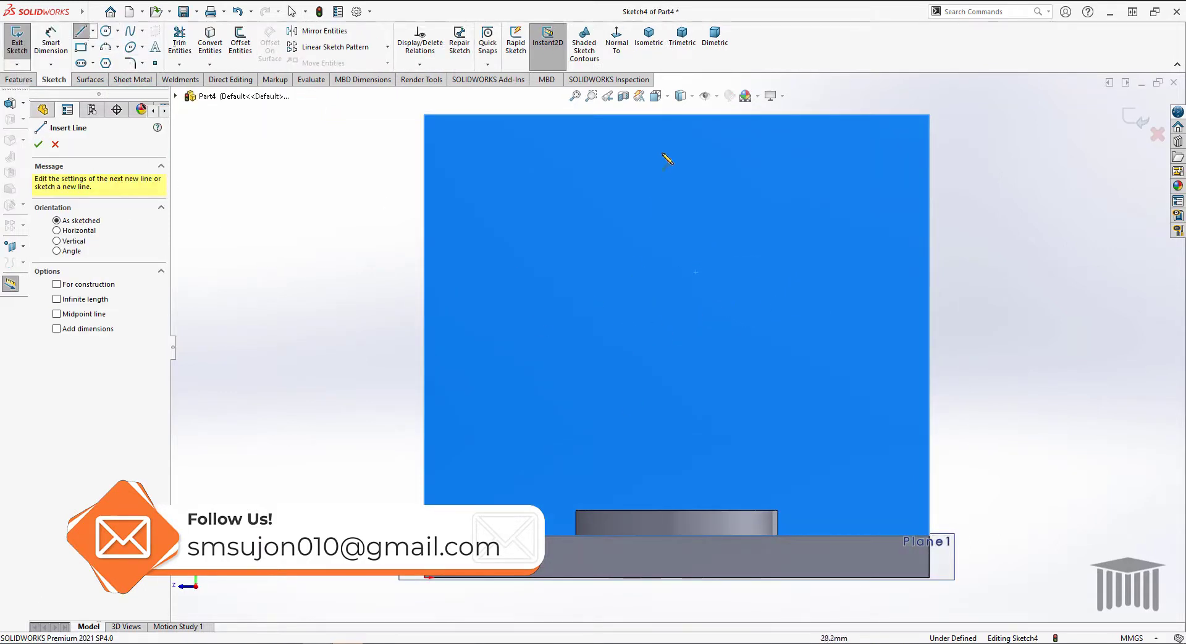
left_click(677, 114)
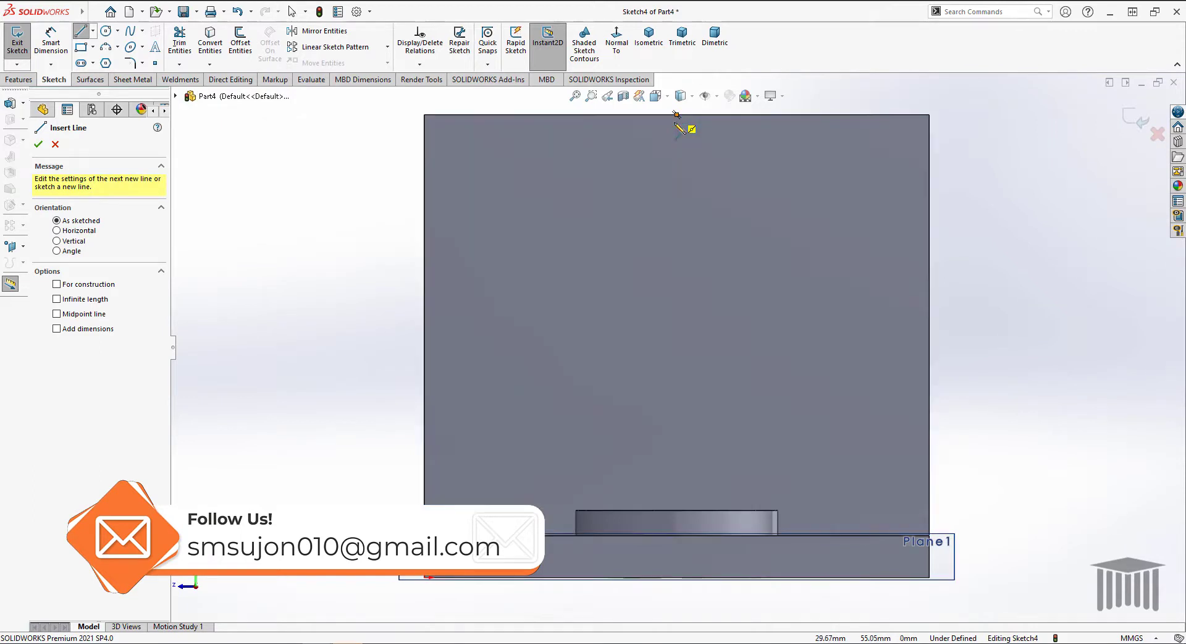
left_click(677, 535)
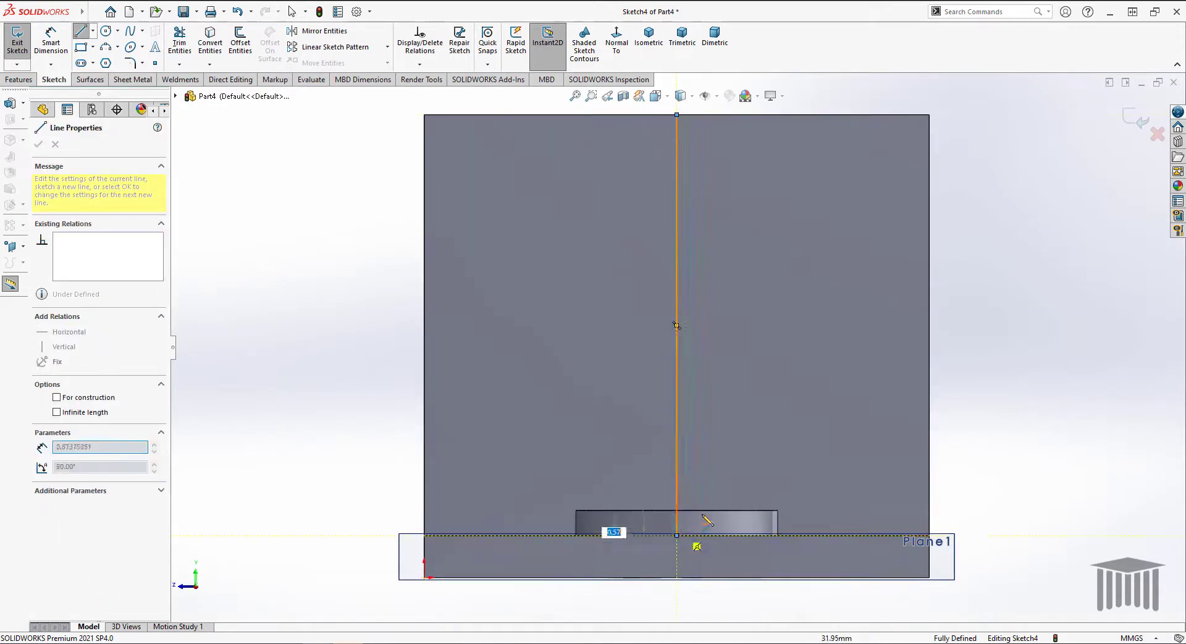
right_click(879, 282)
left_click(900, 293)
left_click(677, 255)
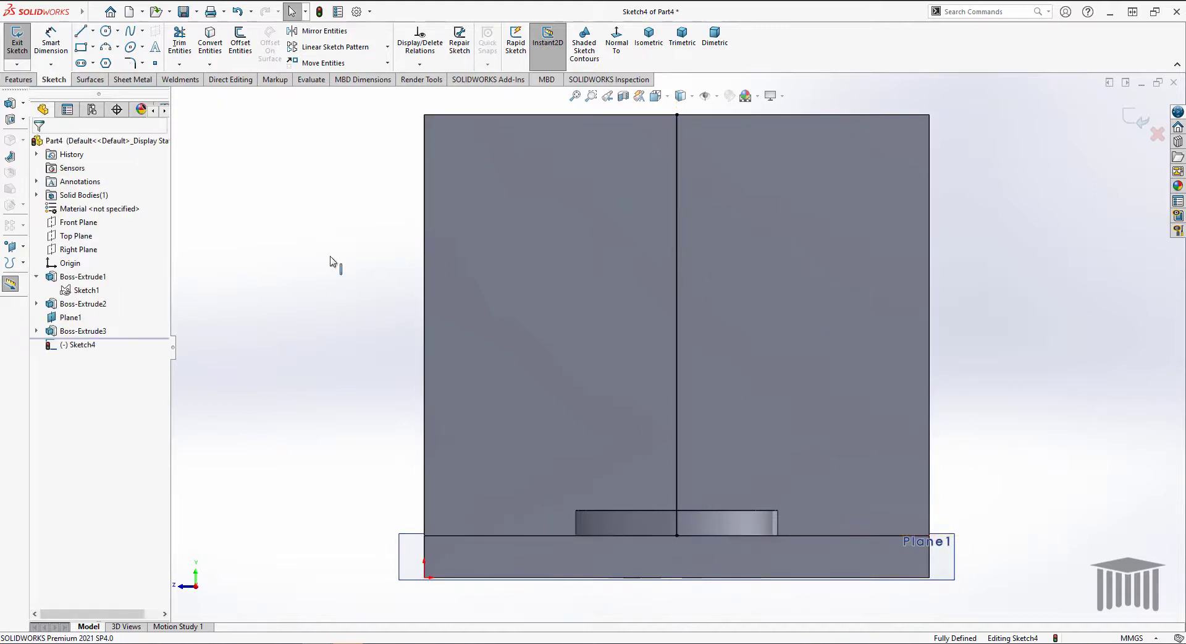
left_click(57, 340)
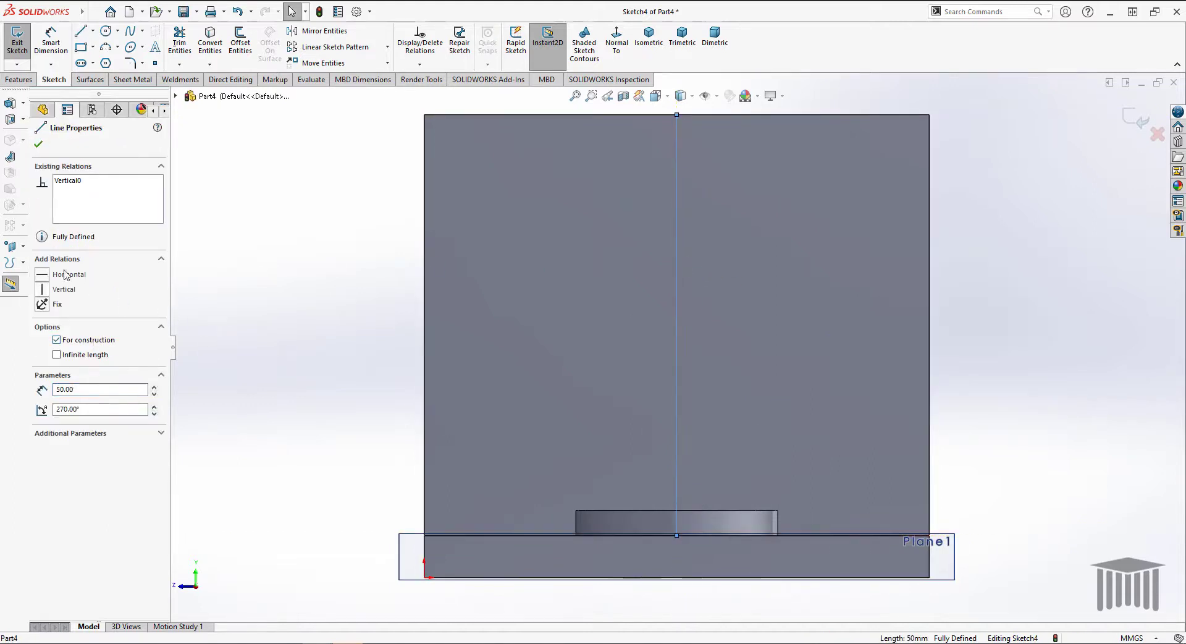
- Draw a circle centred on the construction line and dimension the outer diameter 34 mm
left_click(106, 31)
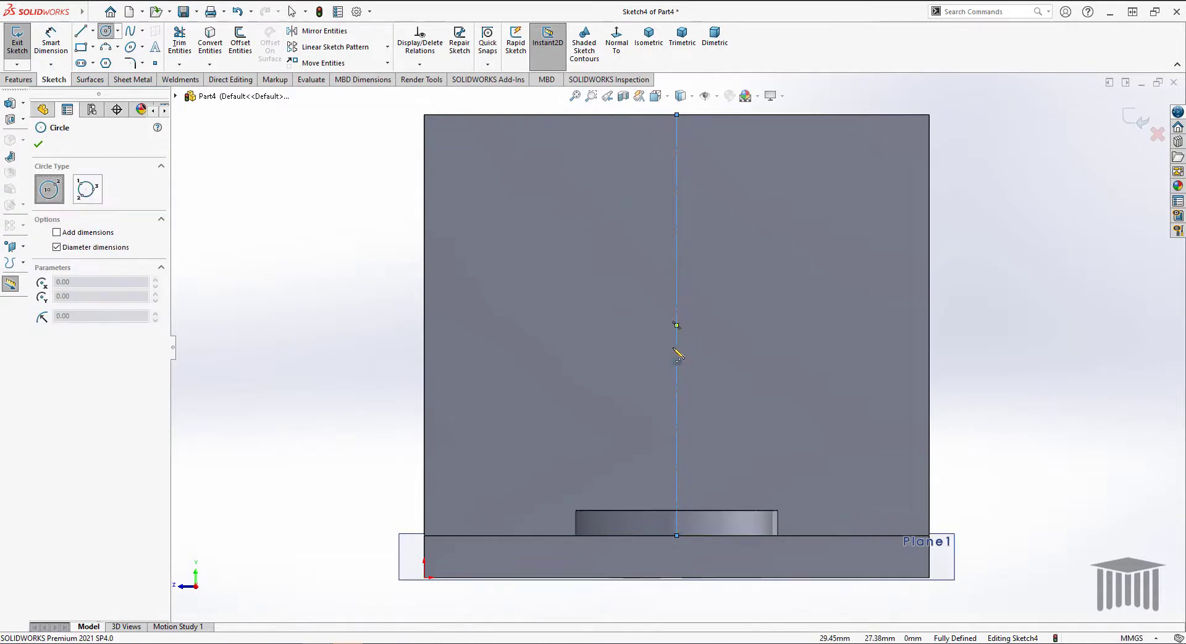
left_click(677, 325)
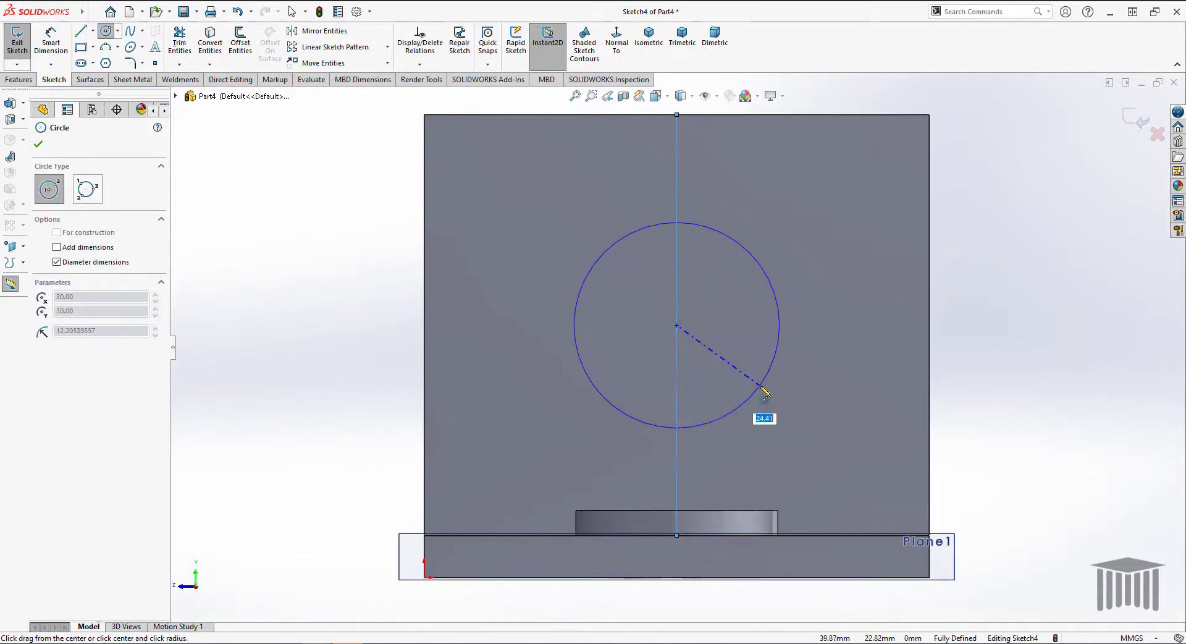
left_click(761, 386)
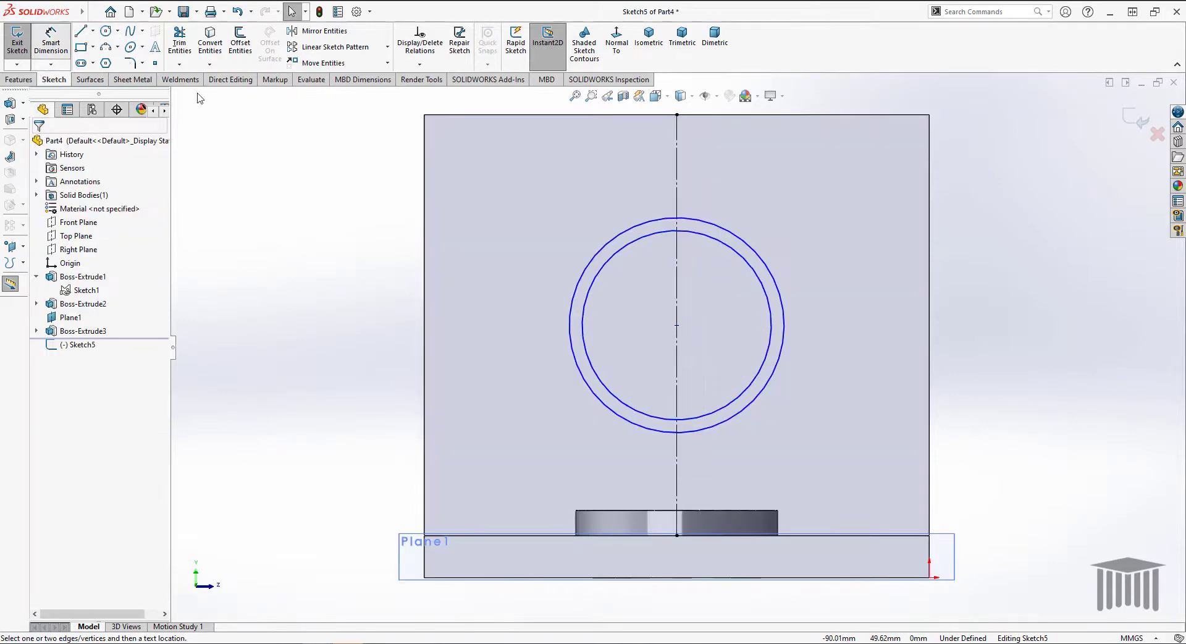
left_click(773, 270)
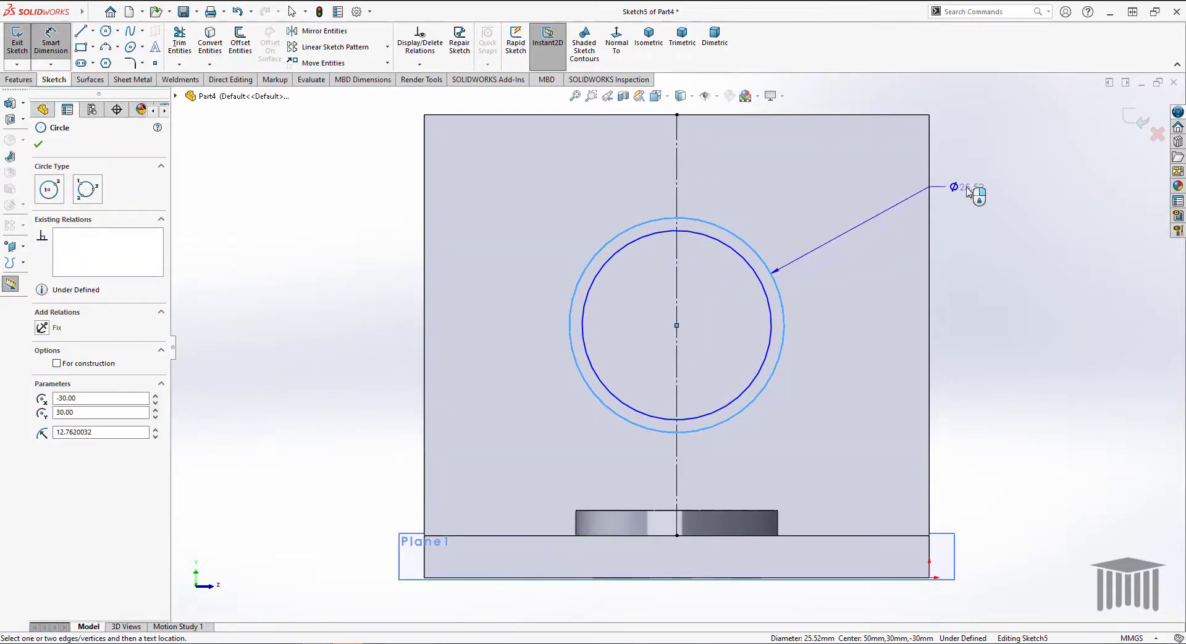
left_click(968, 190)
type("34")
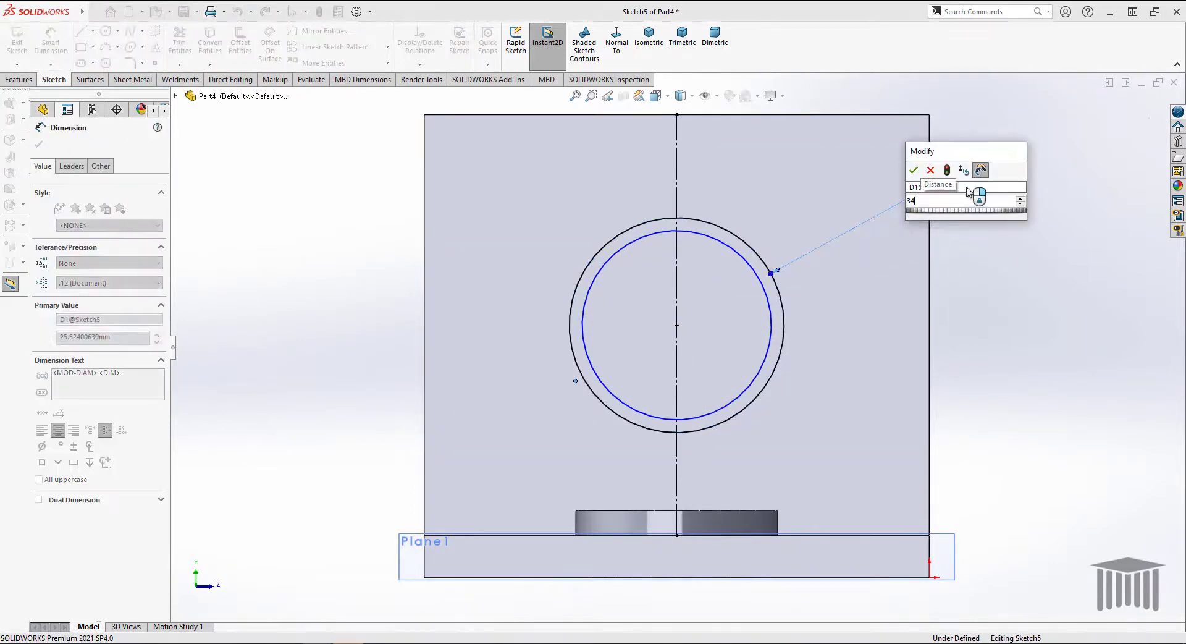
key("Return")
- Dimension the inner circle to 30 mm diameter and close Smart Dimension
left_click(775, 325)
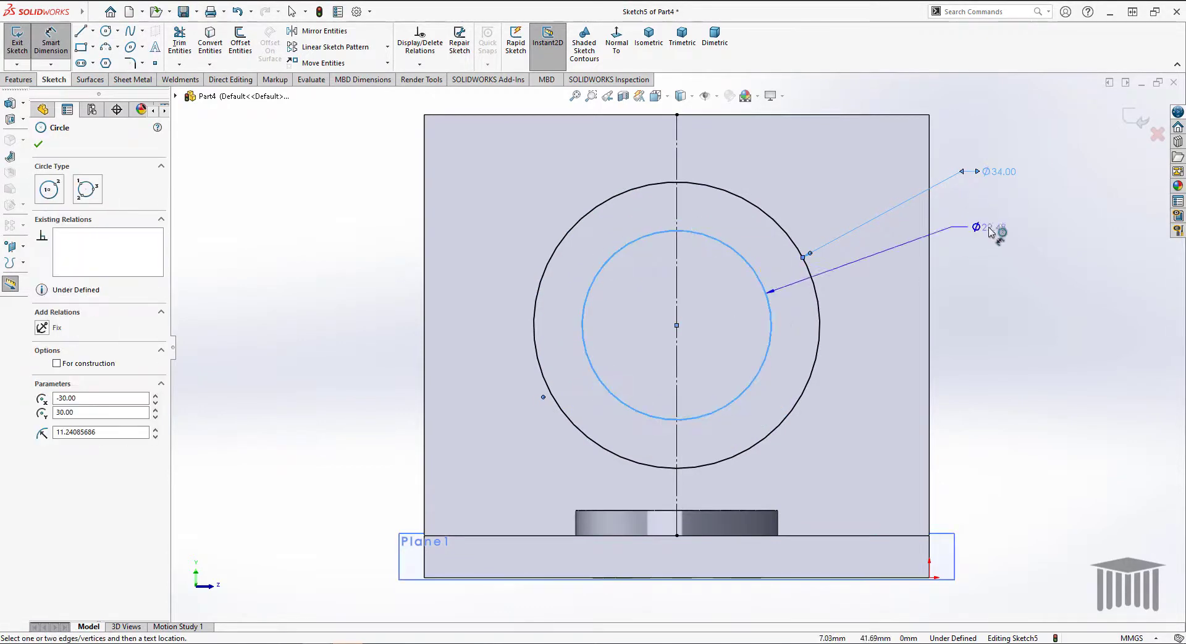
left_click(987, 223)
key("Return")
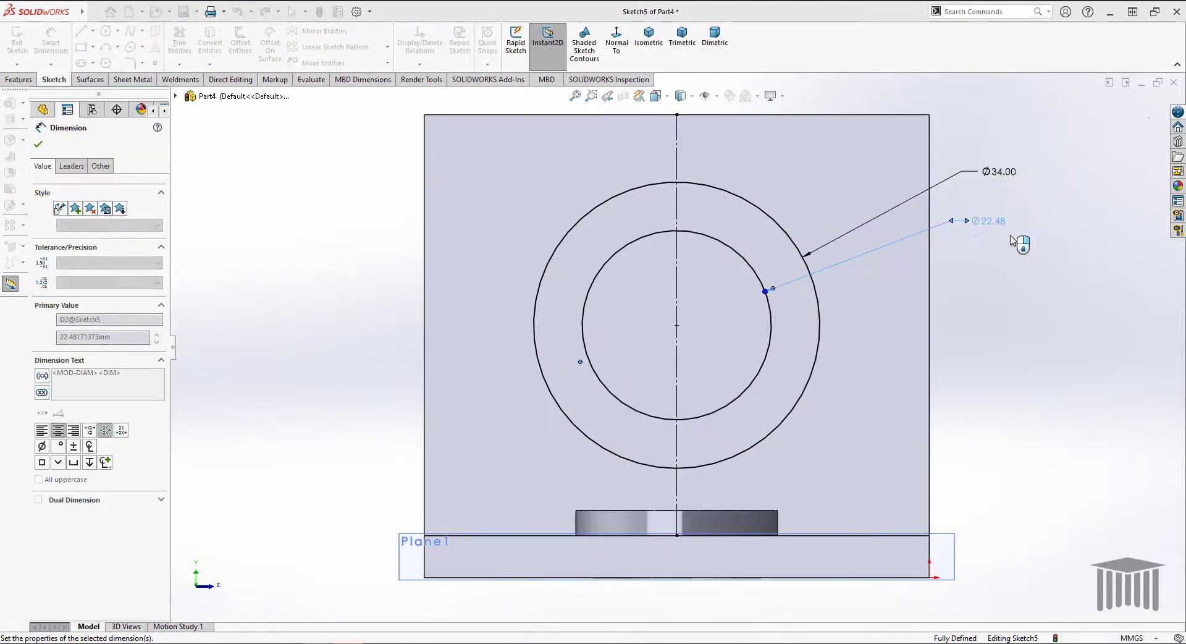
type("30")
key("Return")
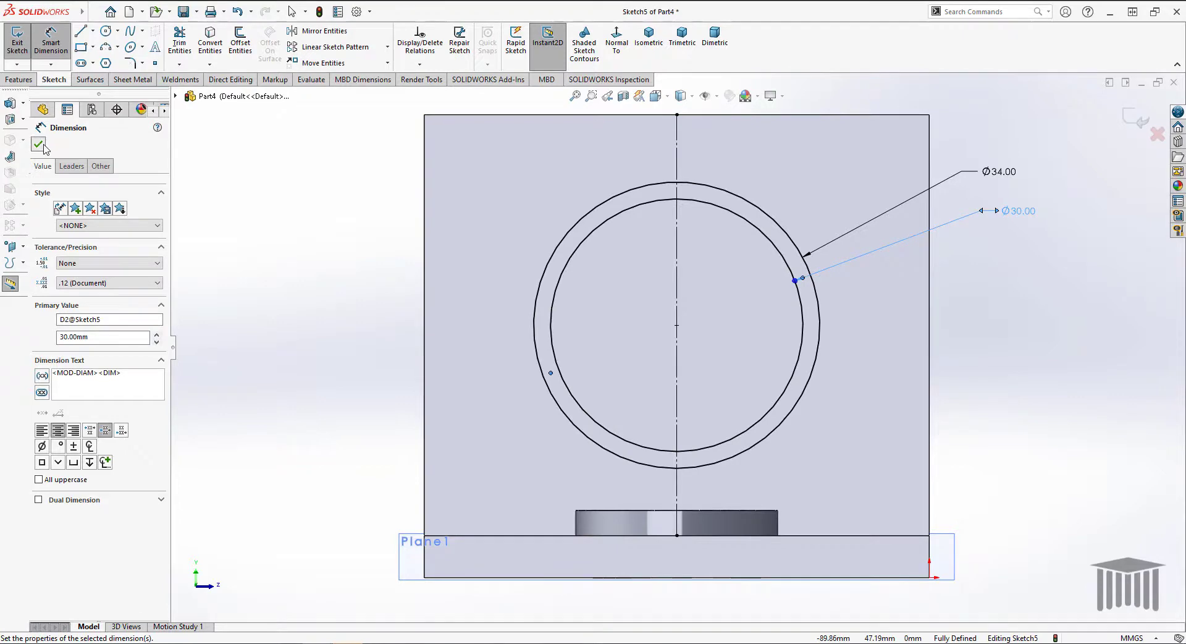
left_click(39, 144)
left_click(19, 79)
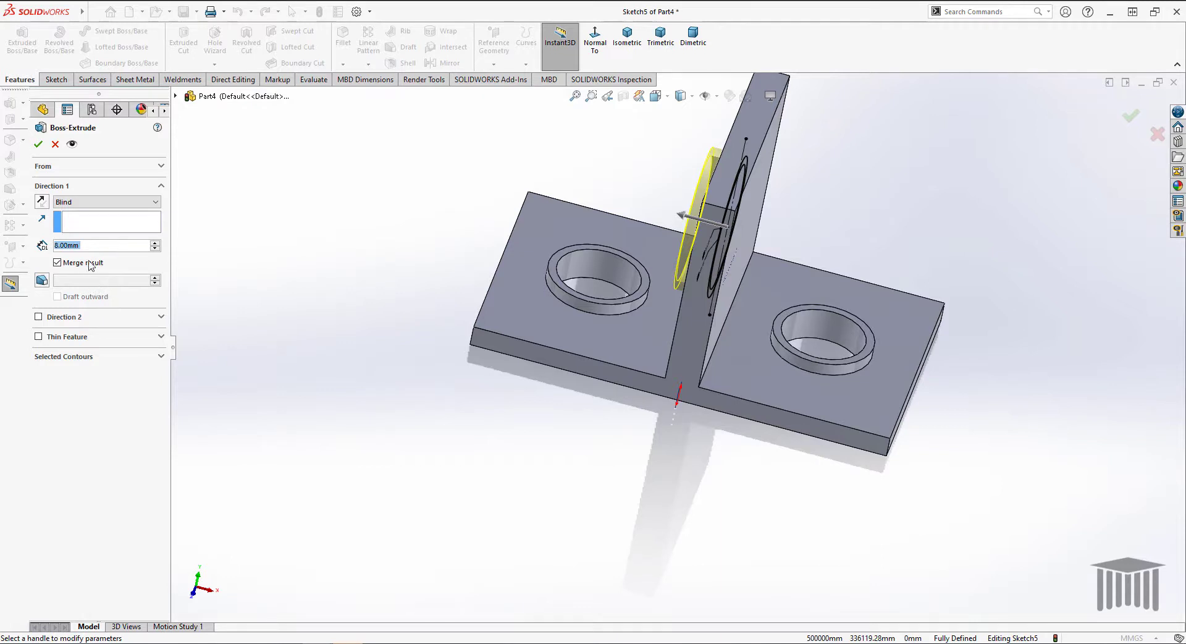
- Extrude the ring sketch 14 mm Mid Plane through the wall as Boss-Extrude4
left_click(88, 202)
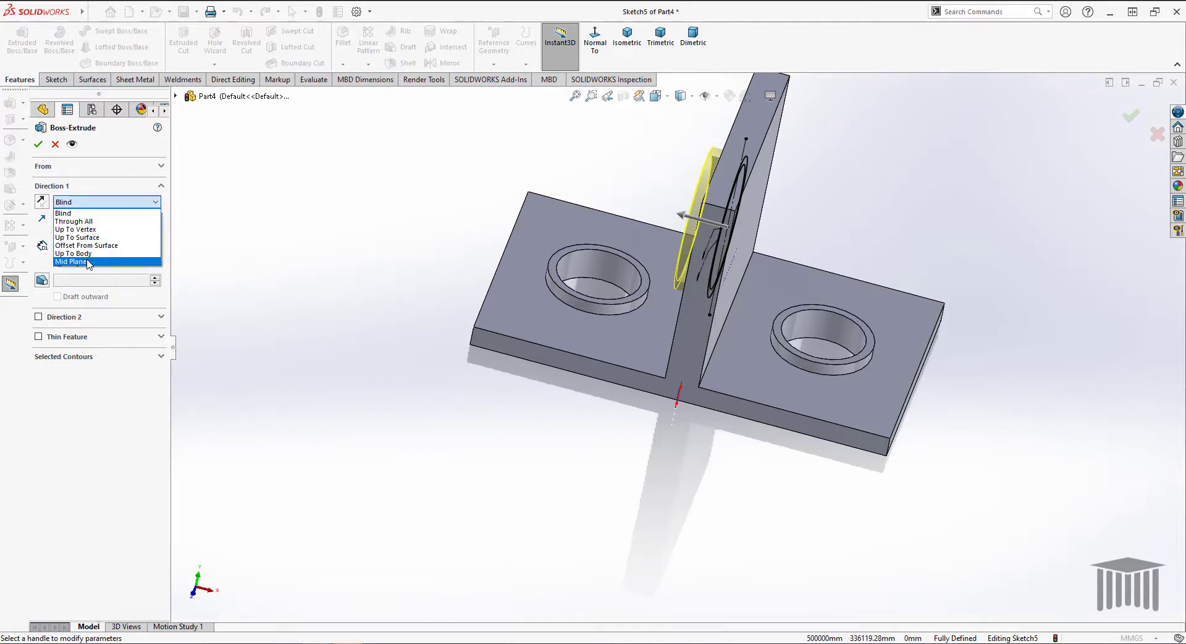
left_click(88, 265)
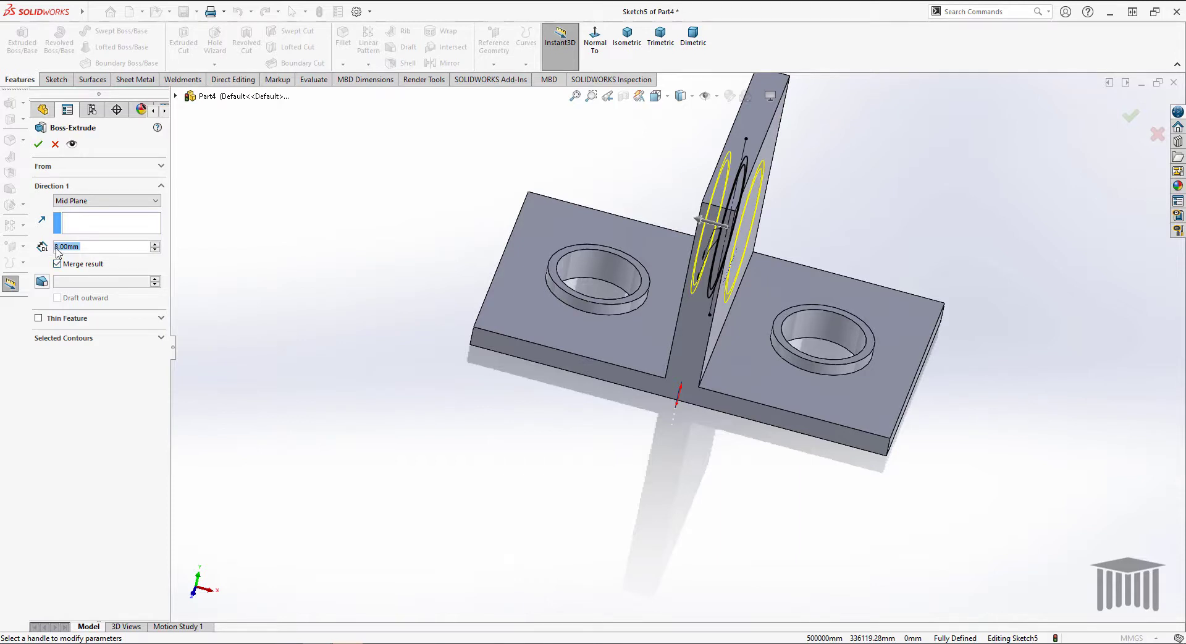
right_click(57, 250)
left_click(48, 246)
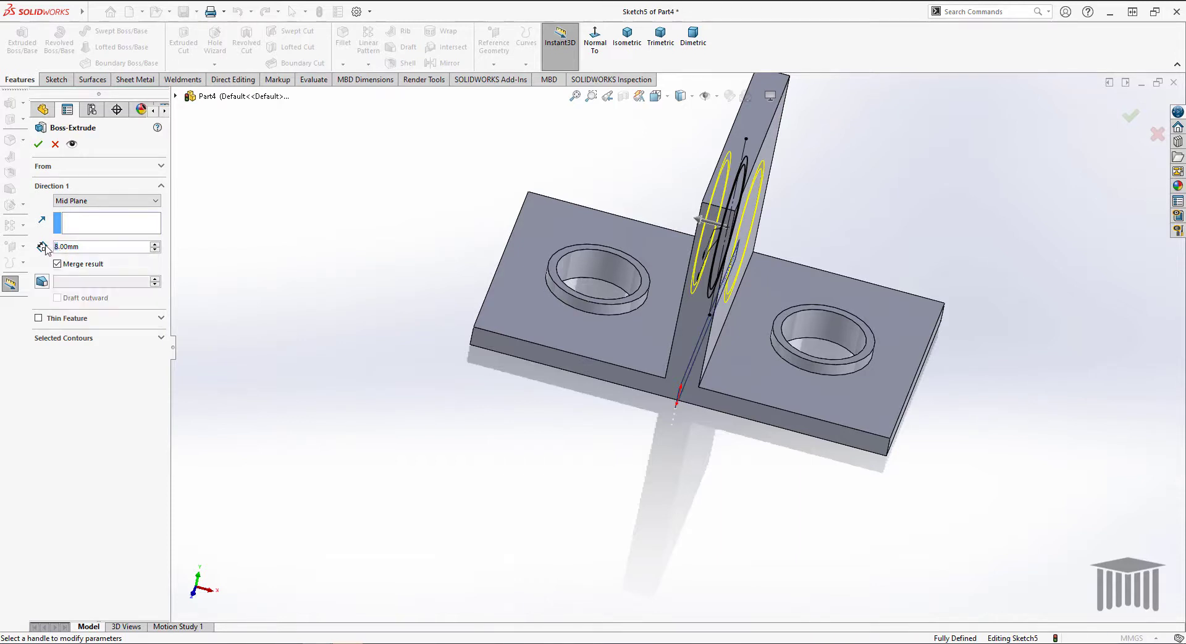
type("14")
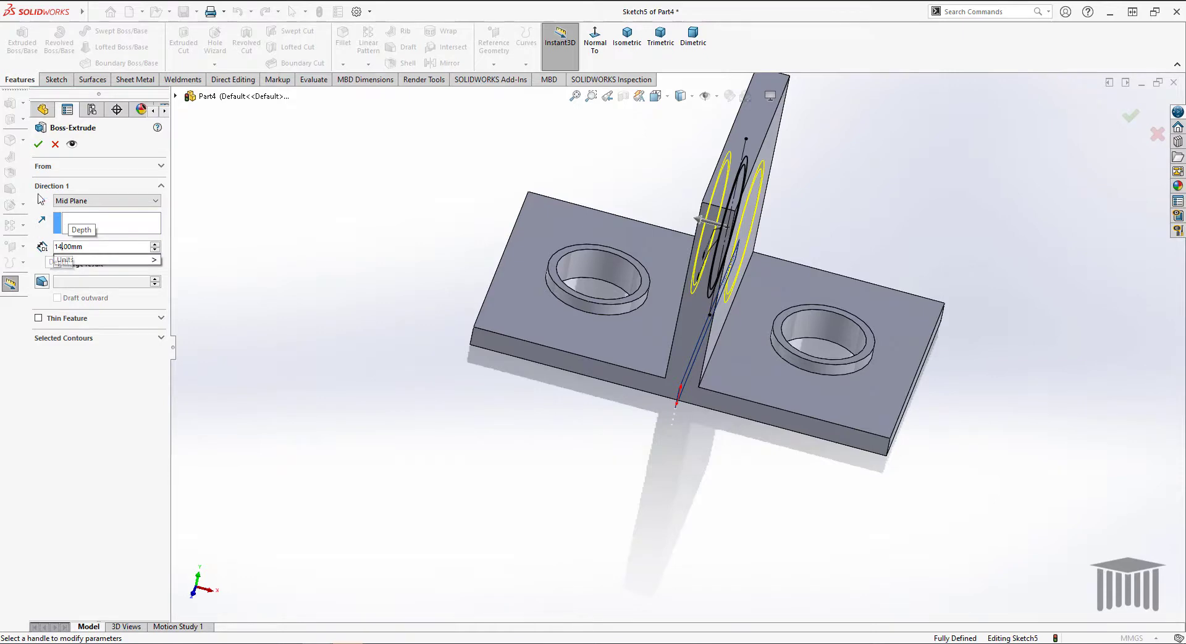
key("Return")
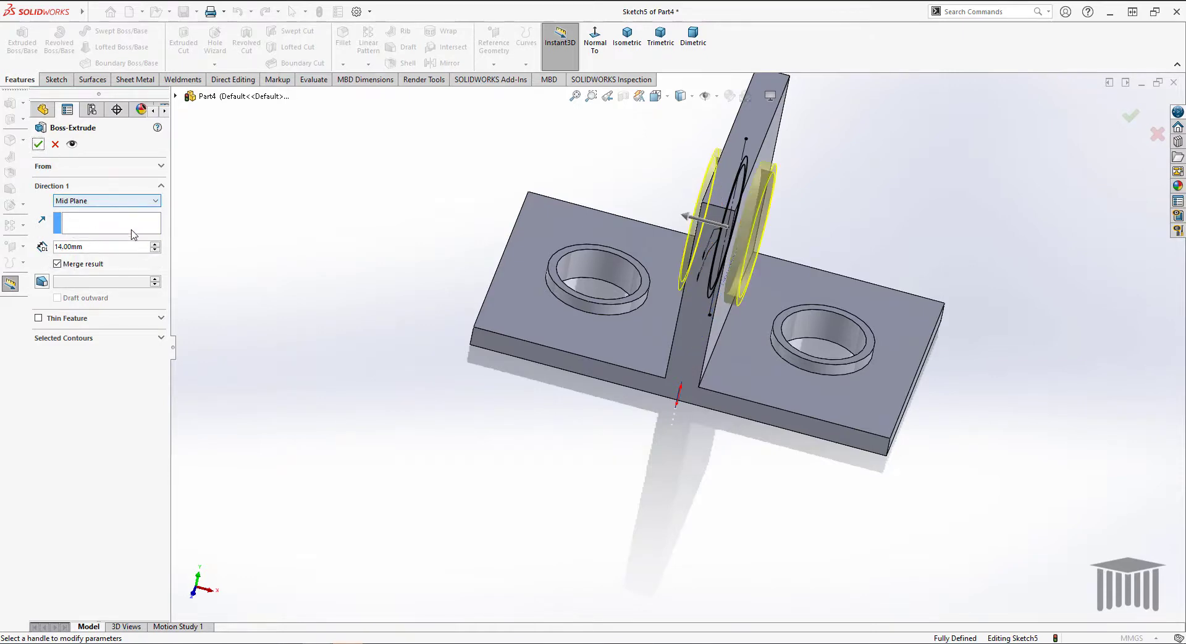
left_click(38, 144)
mouse_move(861, 231)
middle_mouse_down()
mouse_move(879, 184)
mouse_move(808, 145)
mouse_move(729, 164)
middle_mouse_up()
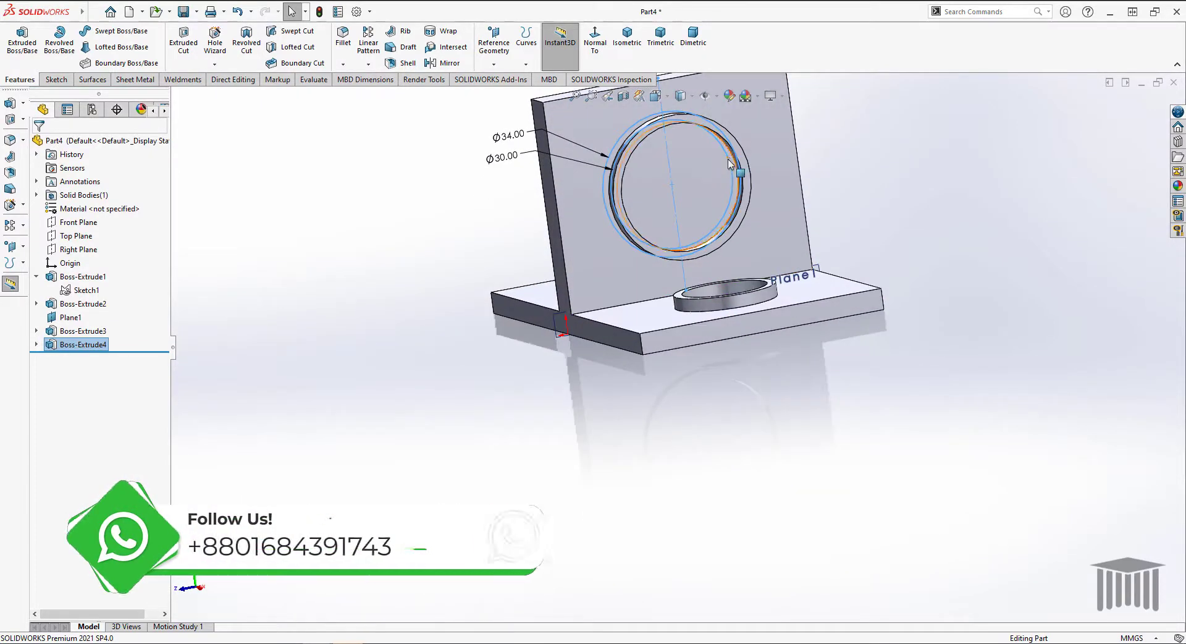
- Discard an empty Plane1 sketch, then open Sketch7 on the circular face inside the ring
left_click(76, 317)
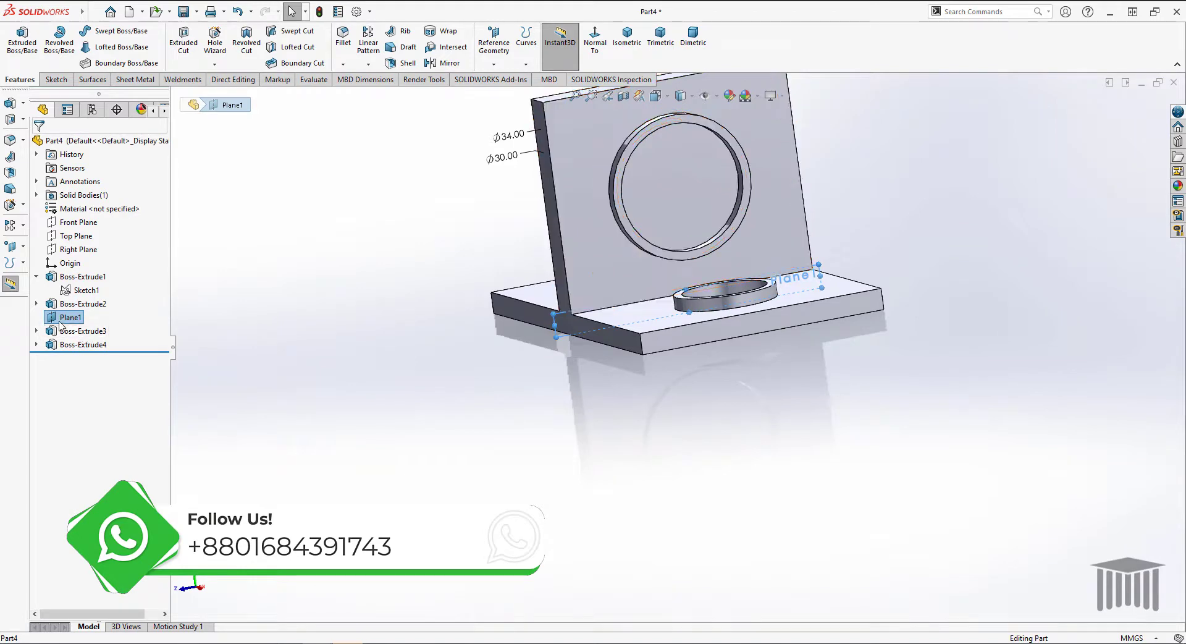
left_click(186, 50)
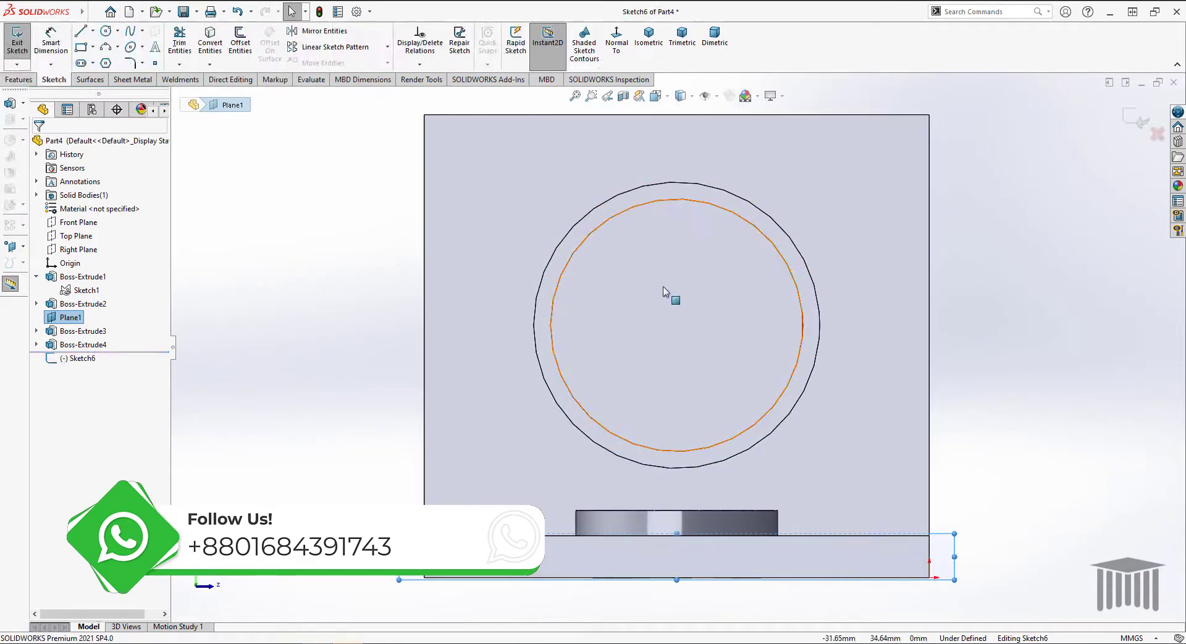
left_click(18, 43)
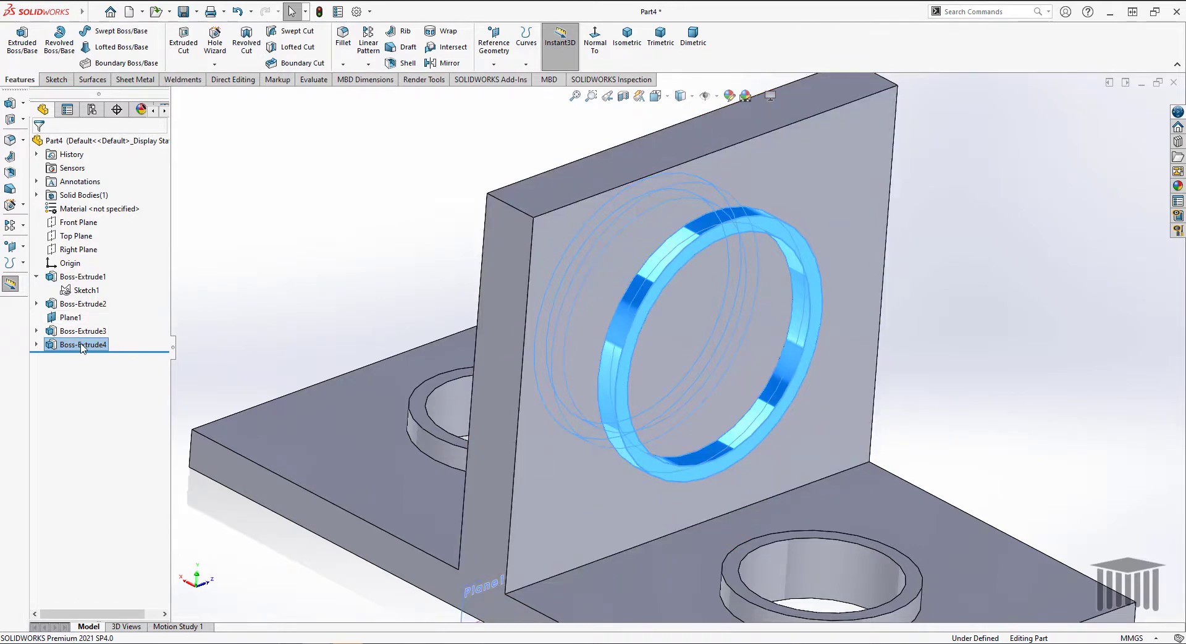
middle_click_drag(932, 251, 733, 236)
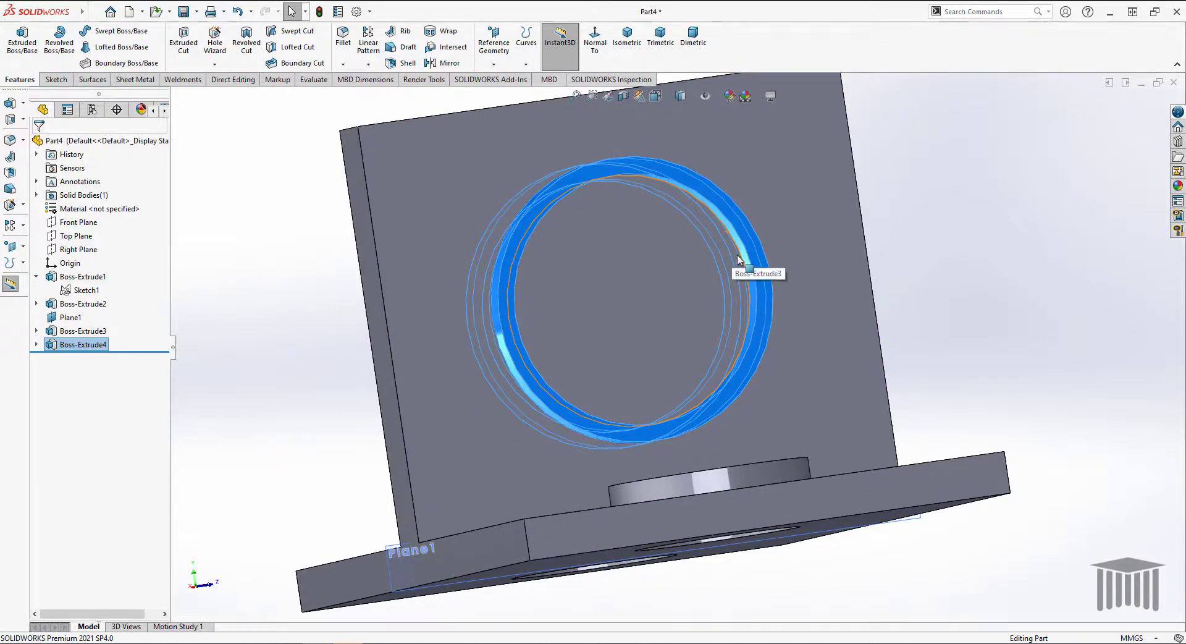
left_click(572, 284)
left_click(624, 227)
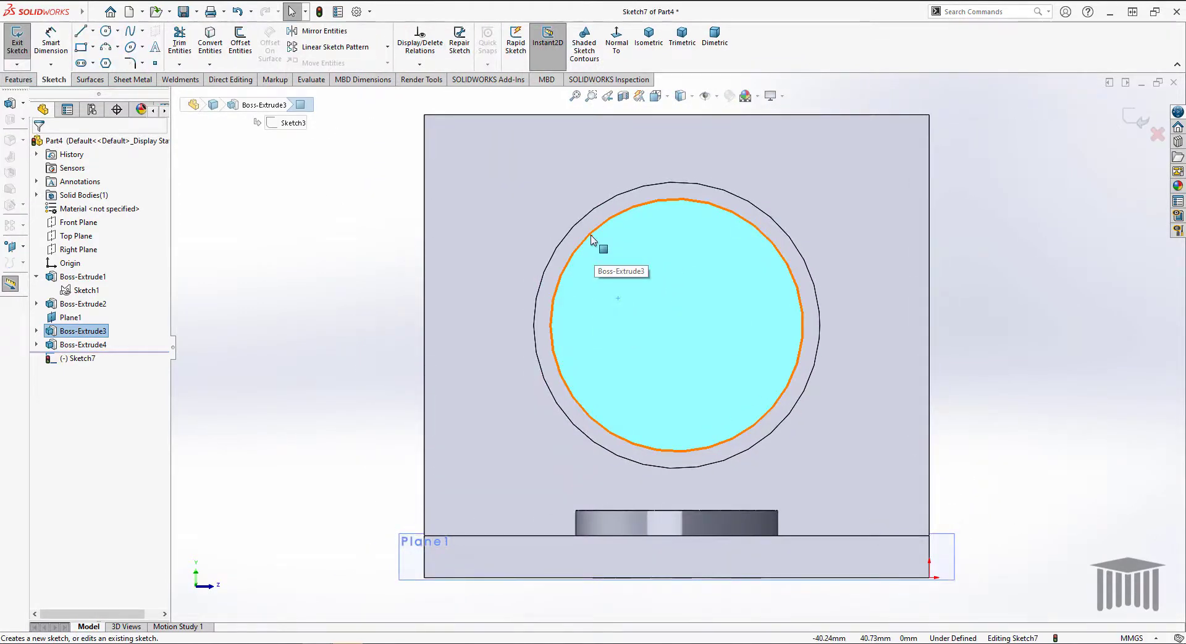
- Convert the ring's inner edge into a Ø30 sketch circle
left_click(591, 240)
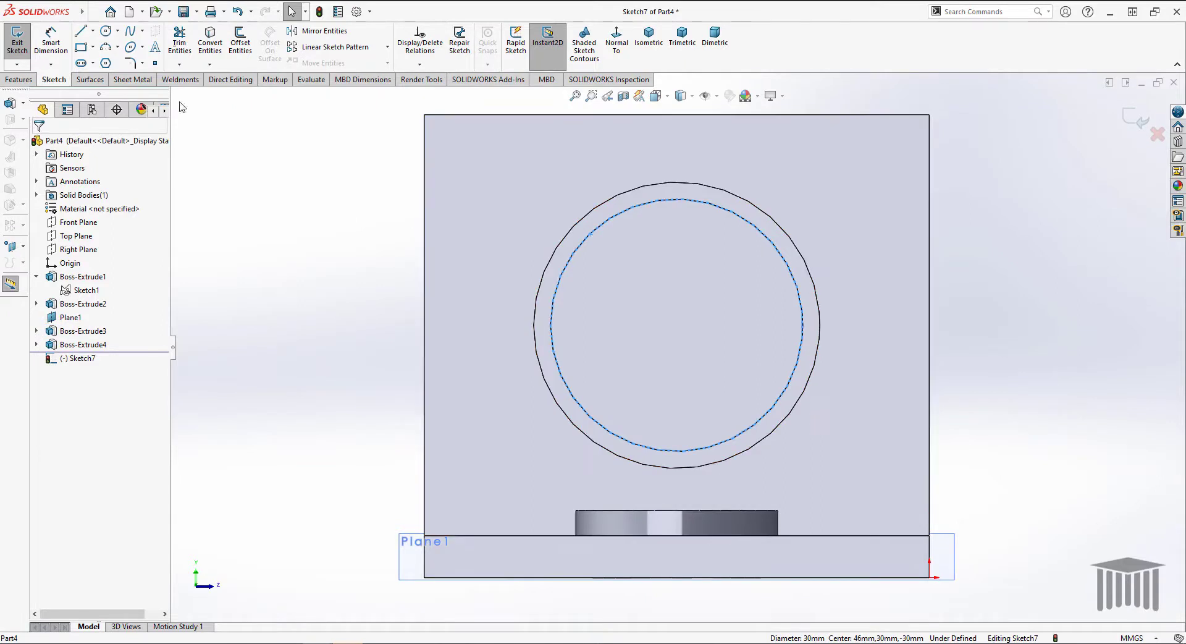
left_click(207, 52)
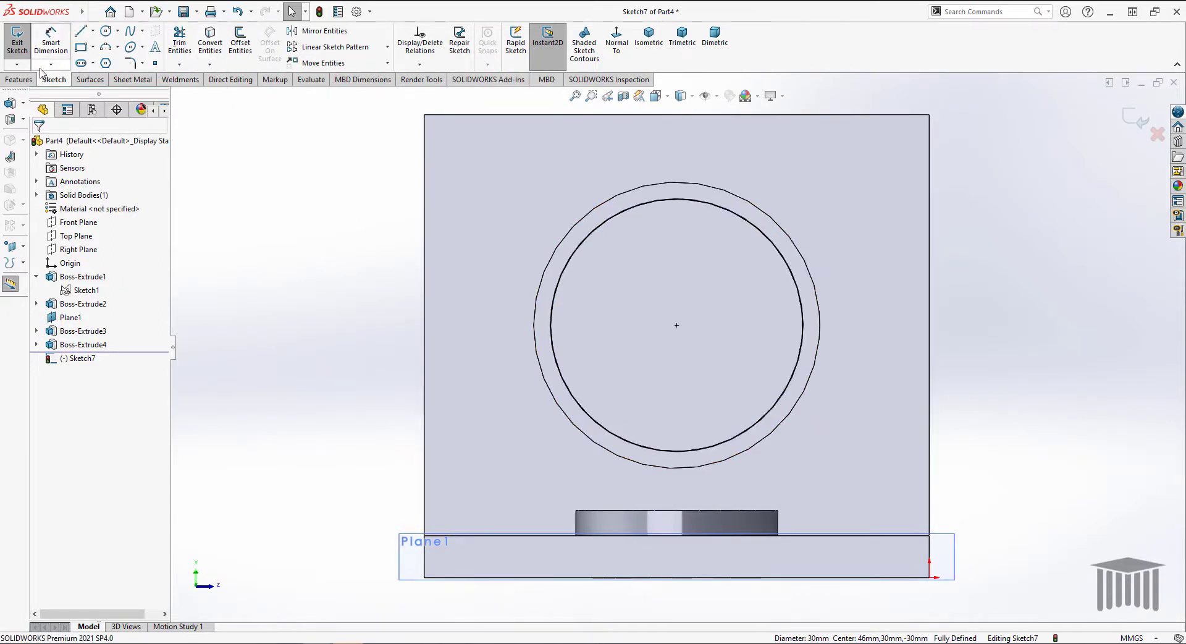
left_click(20, 79)
- Cut-extrude the circle 20 mm Mid Plane to bore the hole through ring and wall
left_click(183, 41)
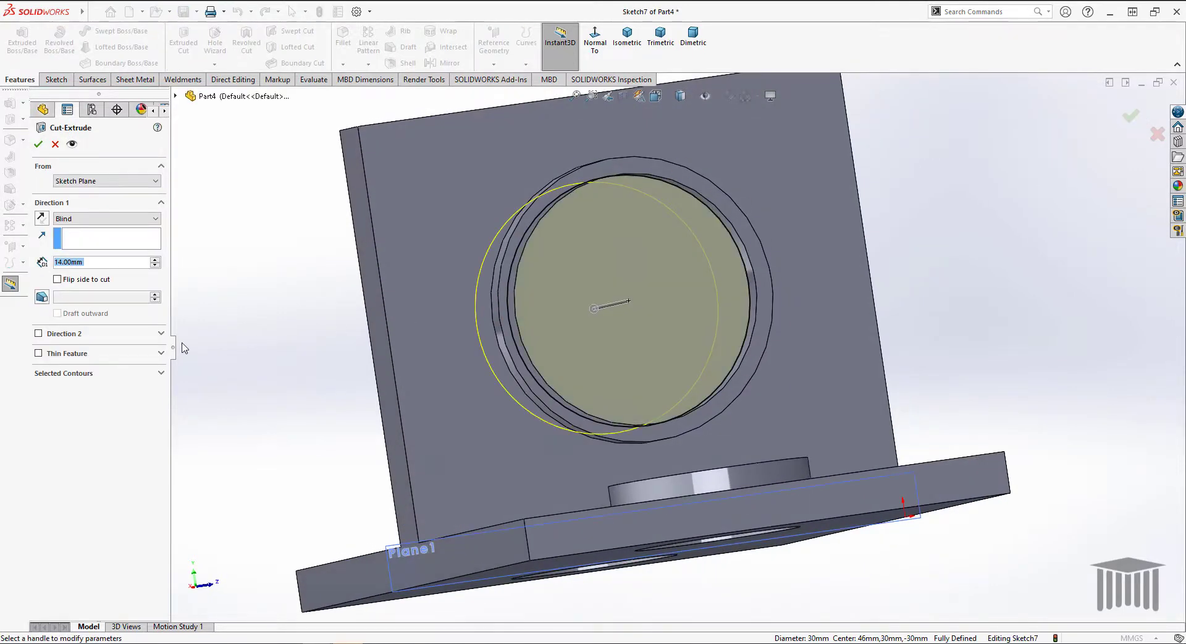
left_click(80, 218)
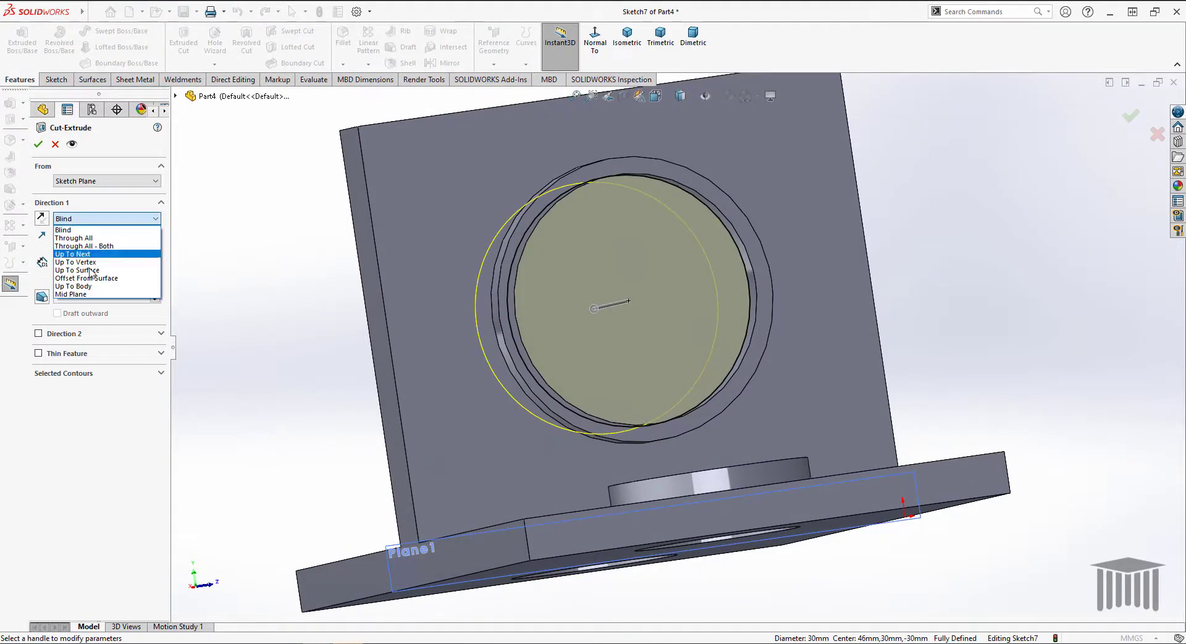
left_click(100, 300)
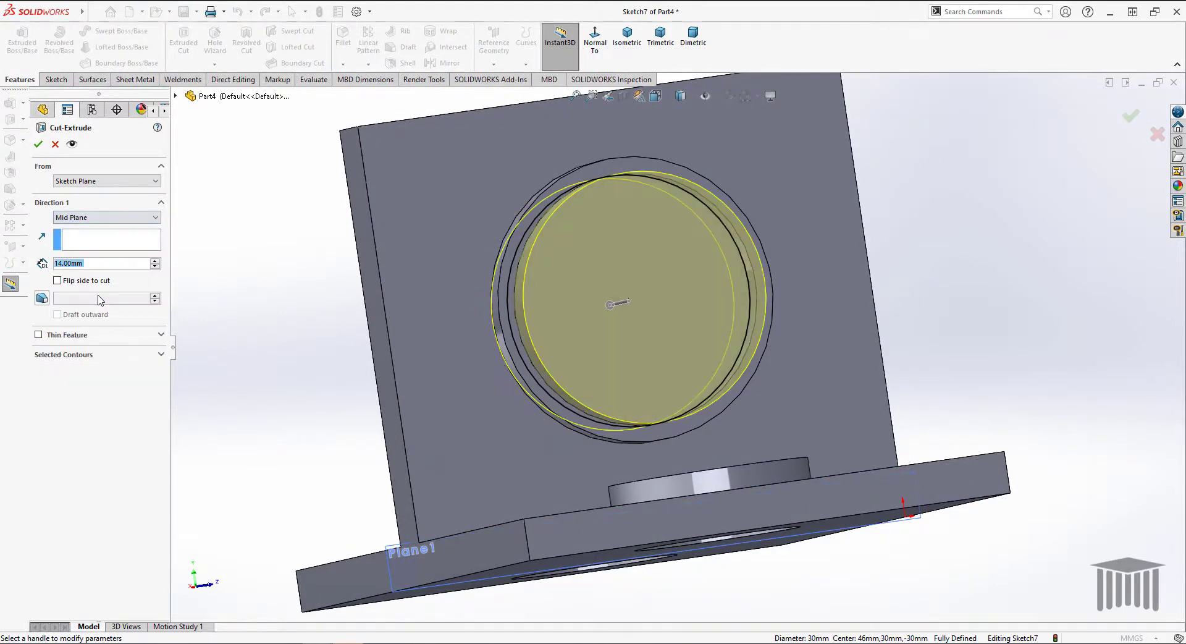
left_click(64, 267)
left_click_drag(65, 263, 56, 263)
type("20")
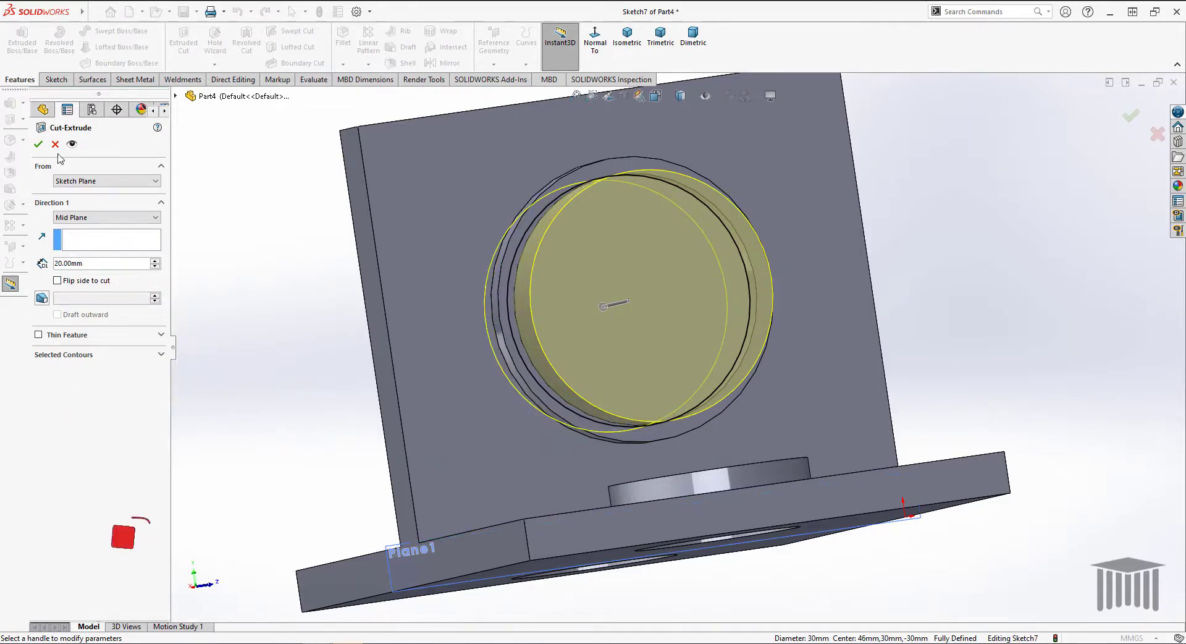
left_click(38, 144)
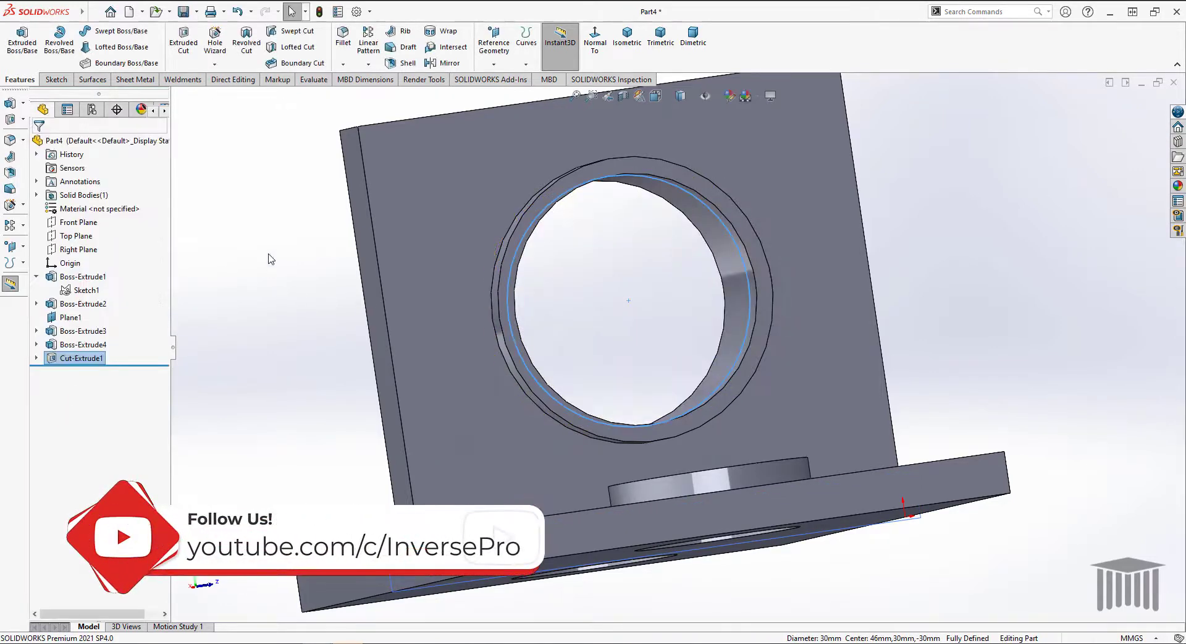
mouse_move(340, 304)
middle_mouse_down()
mouse_move(354, 353)
mouse_move(417, 360)
middle_mouse_up()
- Fillet both top corner edges of the upright wall with a 15 mm radius as Fillet1
key("ctrl+7")
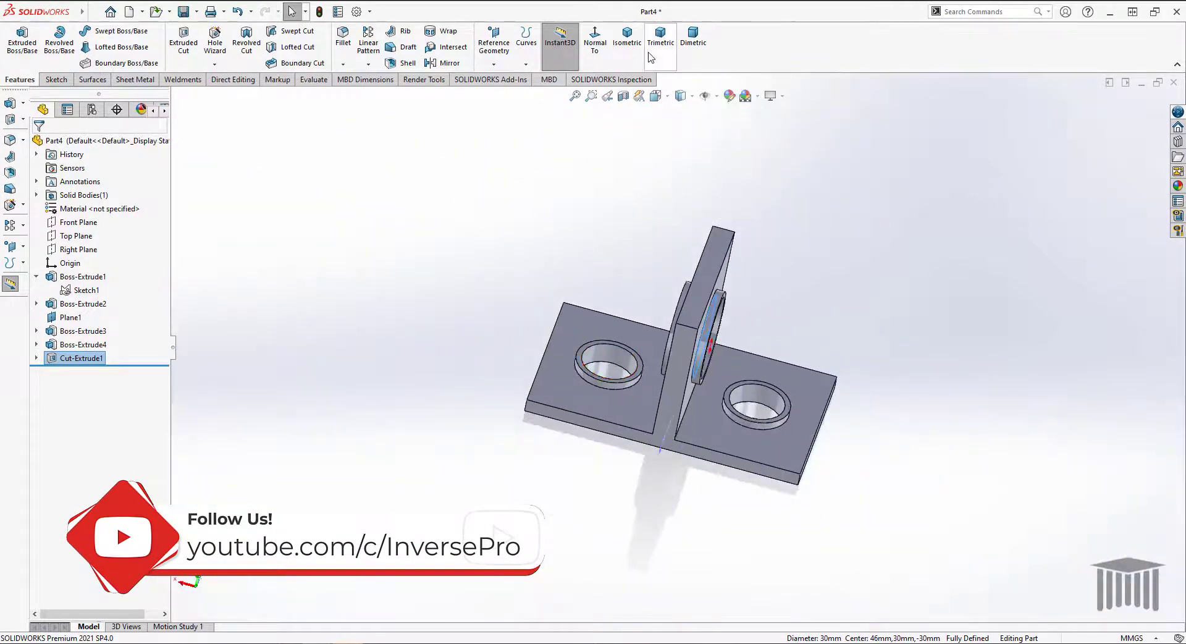
left_click(628, 37)
left_click(714, 181)
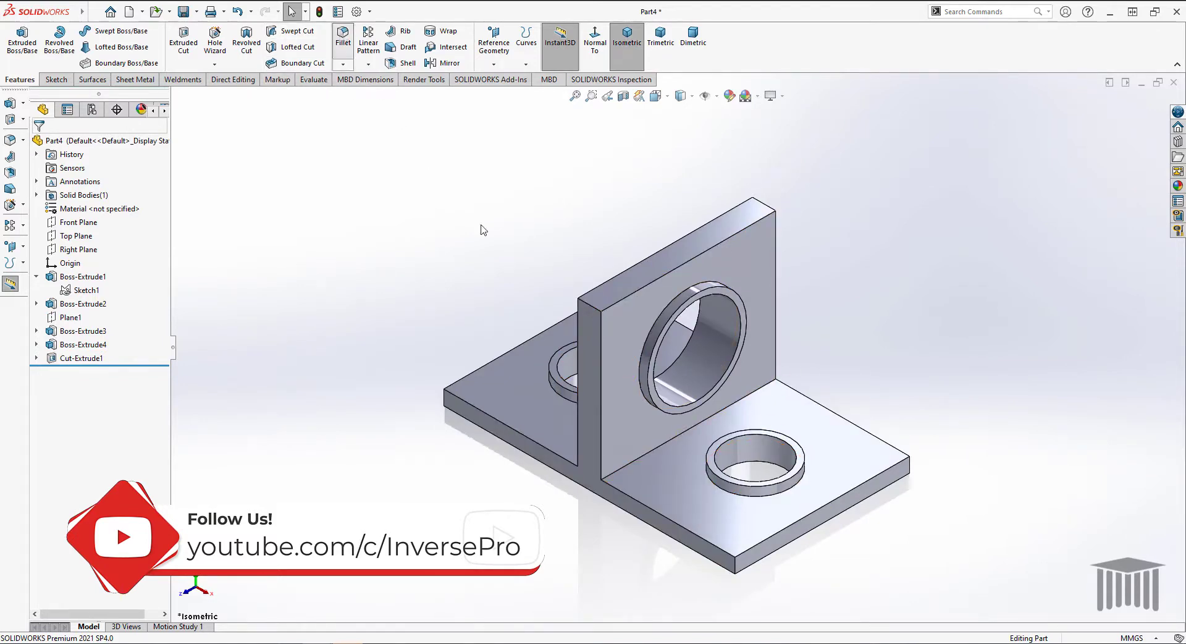
left_click(592, 306)
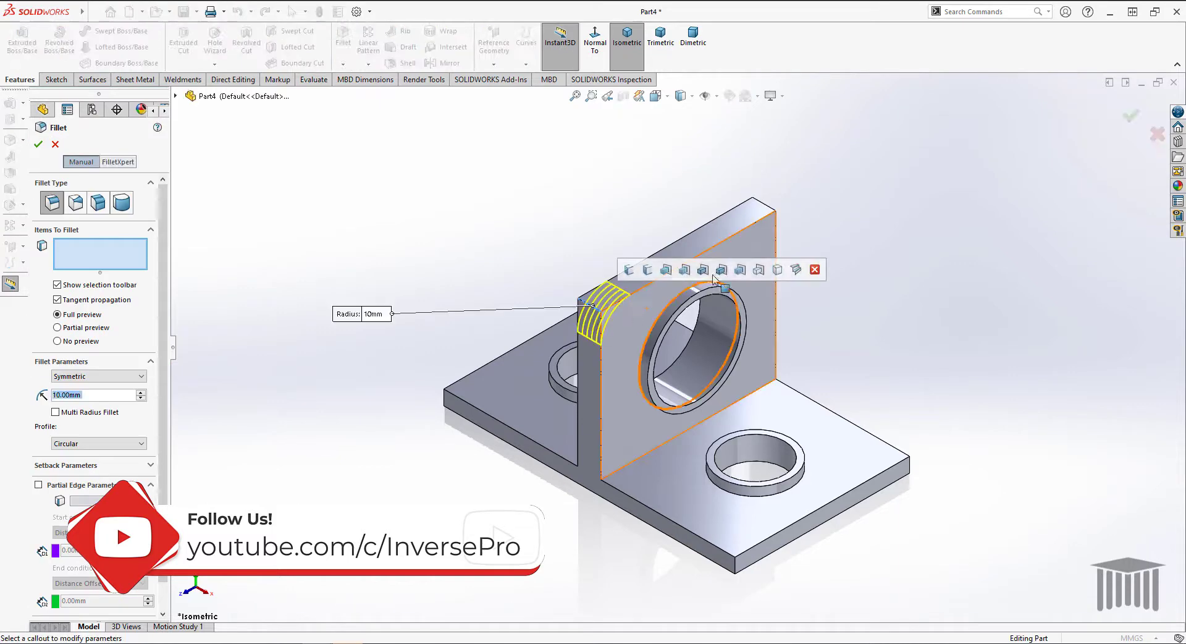
left_click(768, 210)
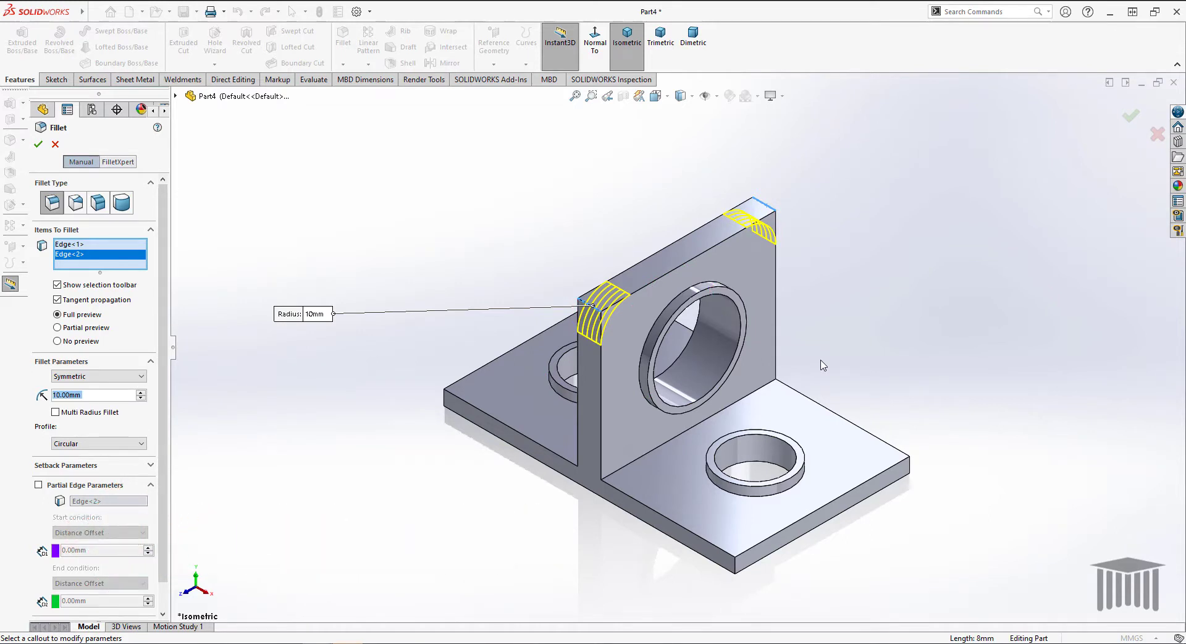
left_click(61, 395)
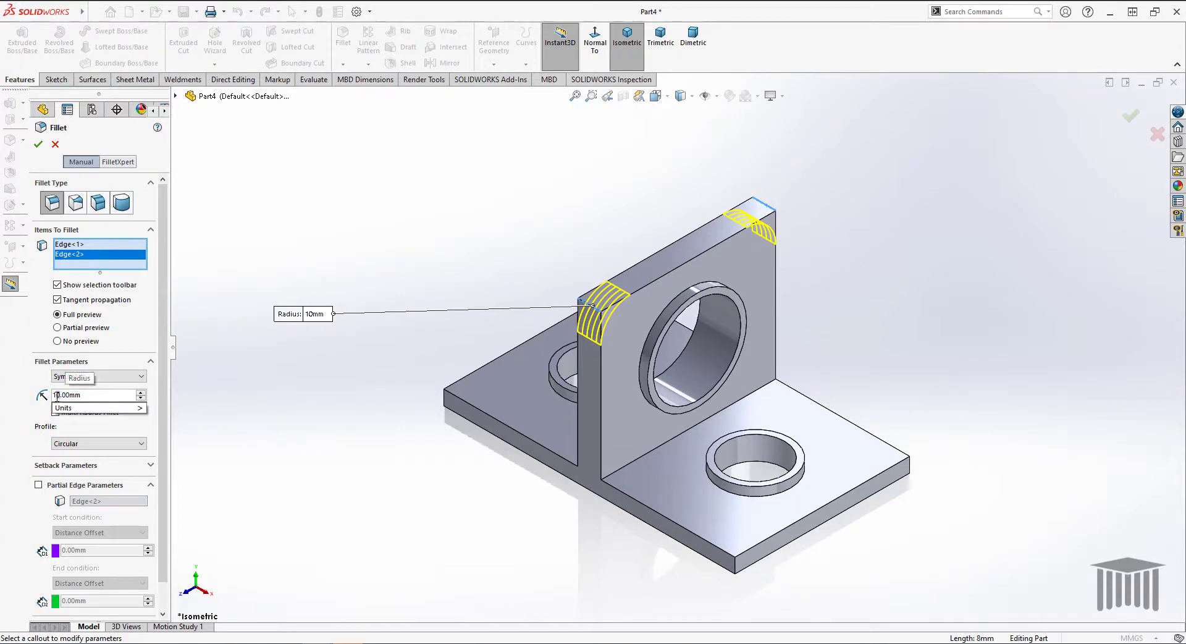
type("15")
key("Return")
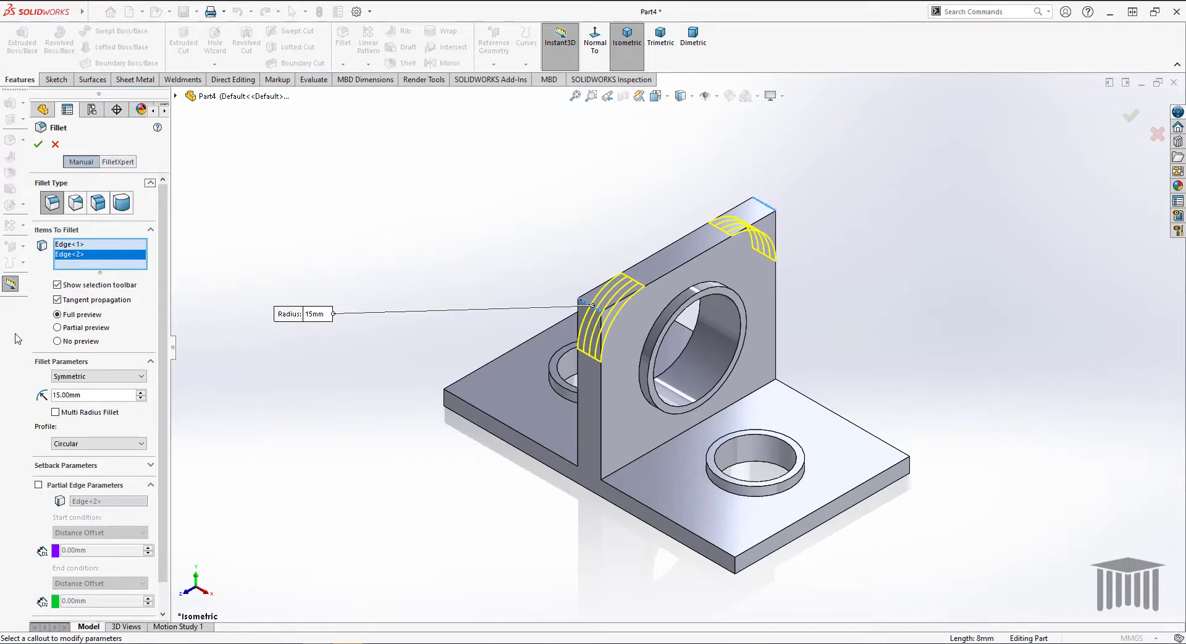
left_click(37, 146)
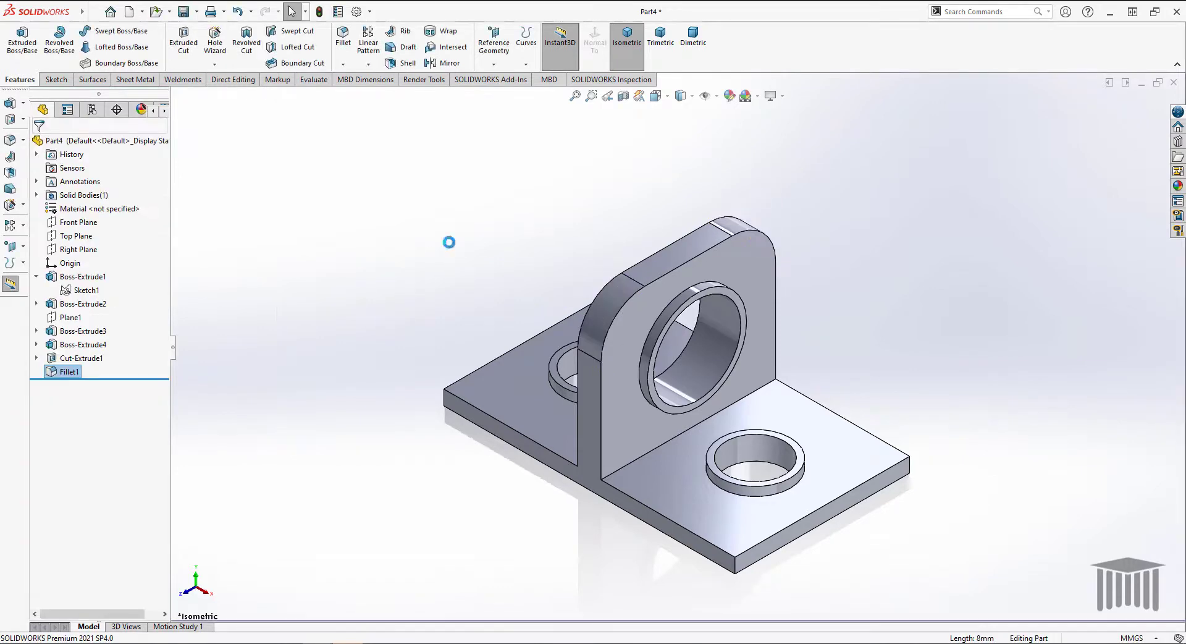